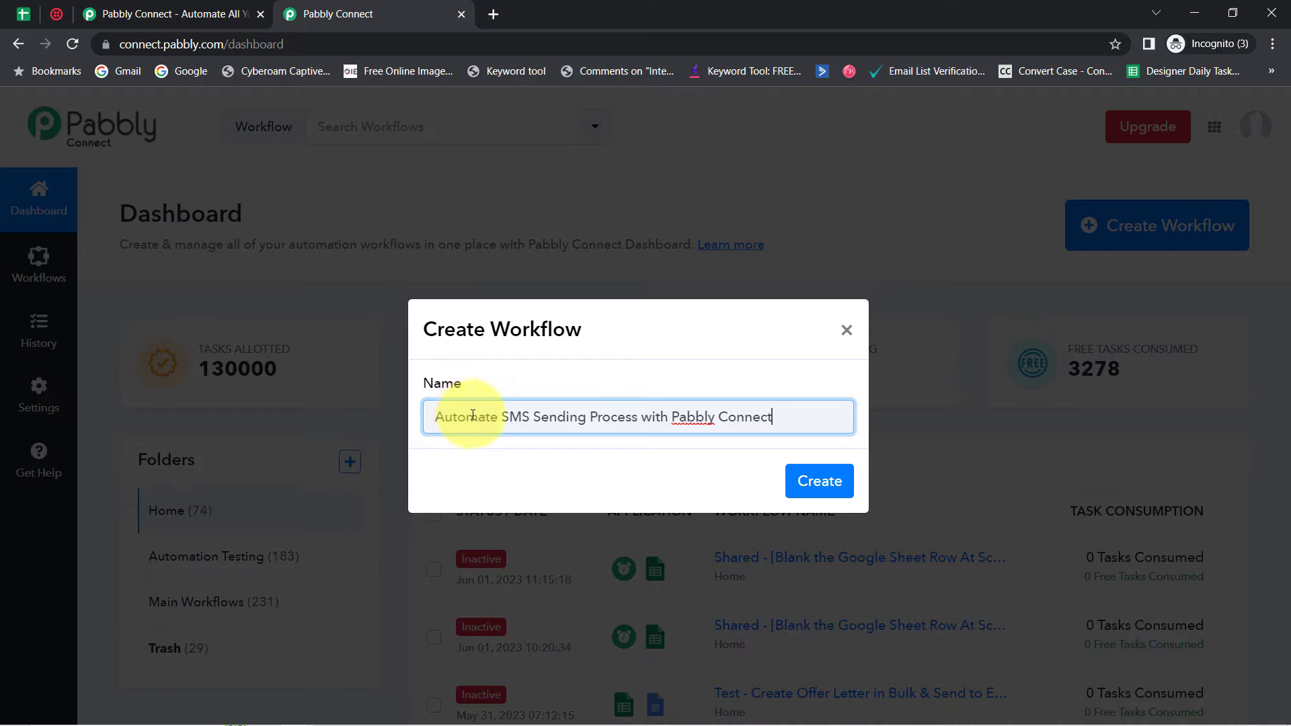
- Create the workflow with the entered name
drag(450, 420, 731, 422)
click(736, 420)
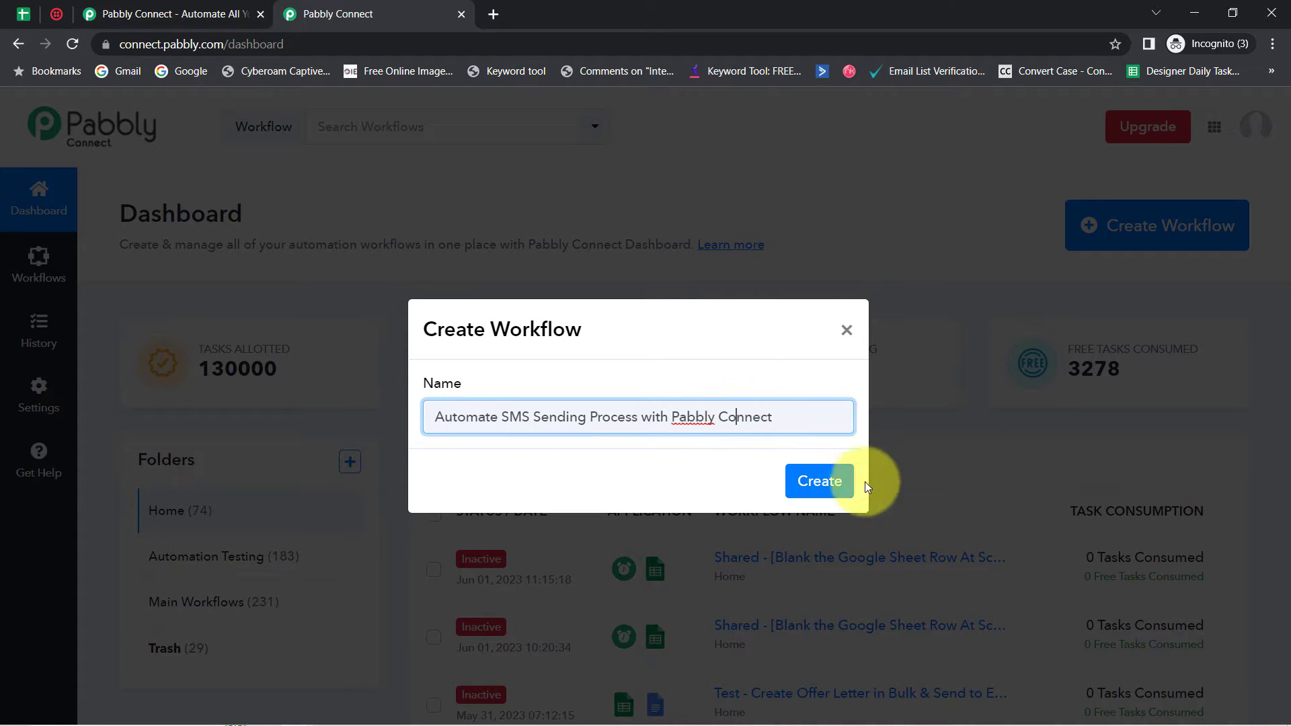
click(820, 485)
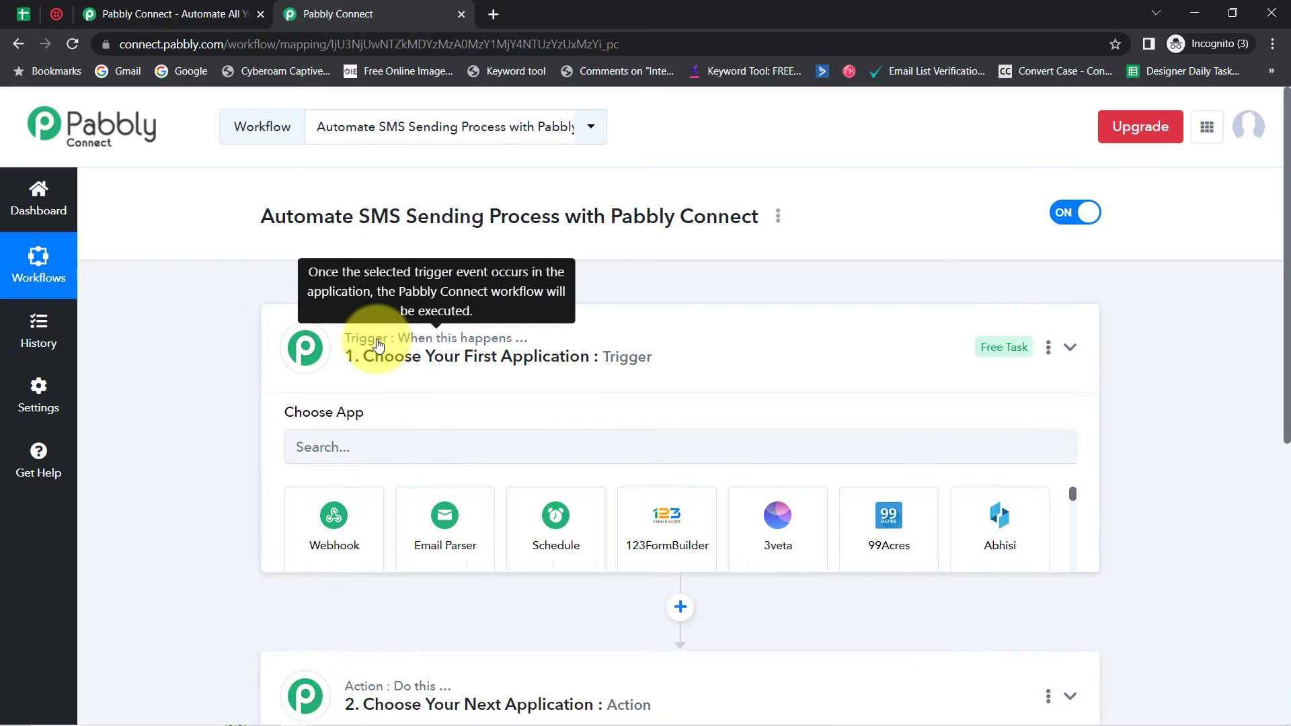
- Collapse the Trigger step and expand the Action step's Choose App panel
click(340, 342)
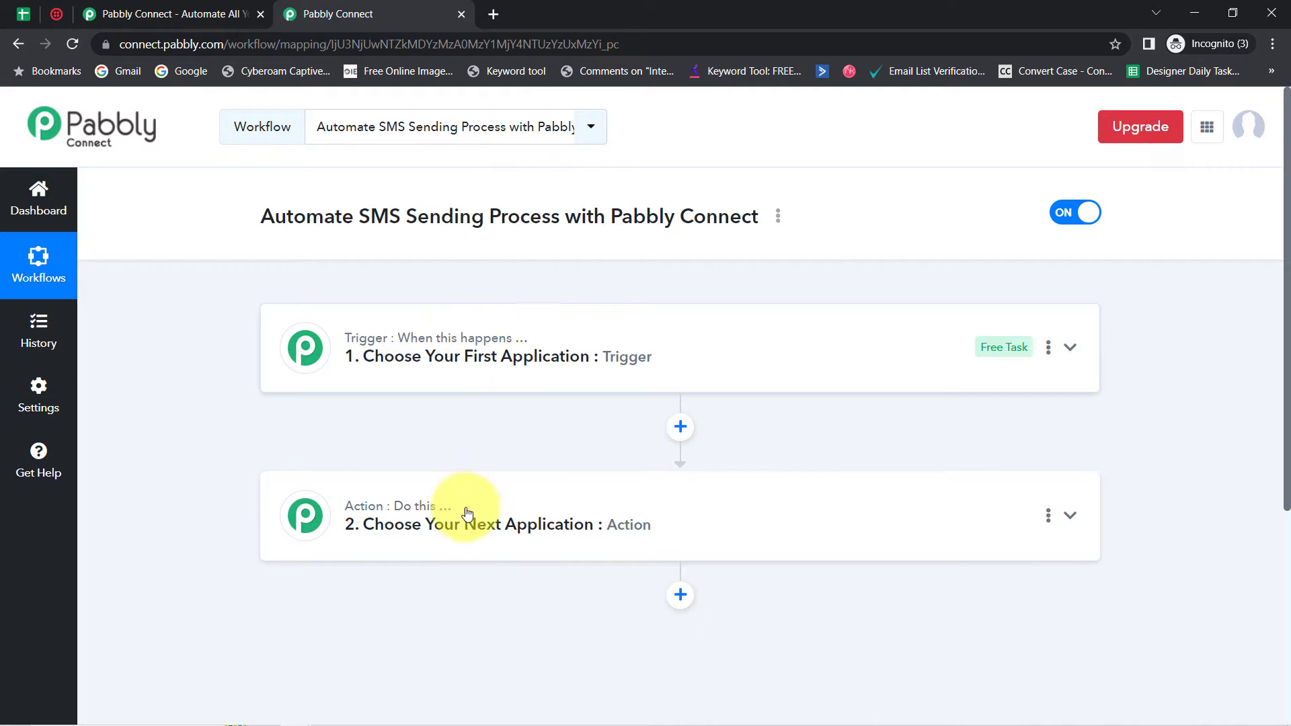
mouse_move(464, 341)
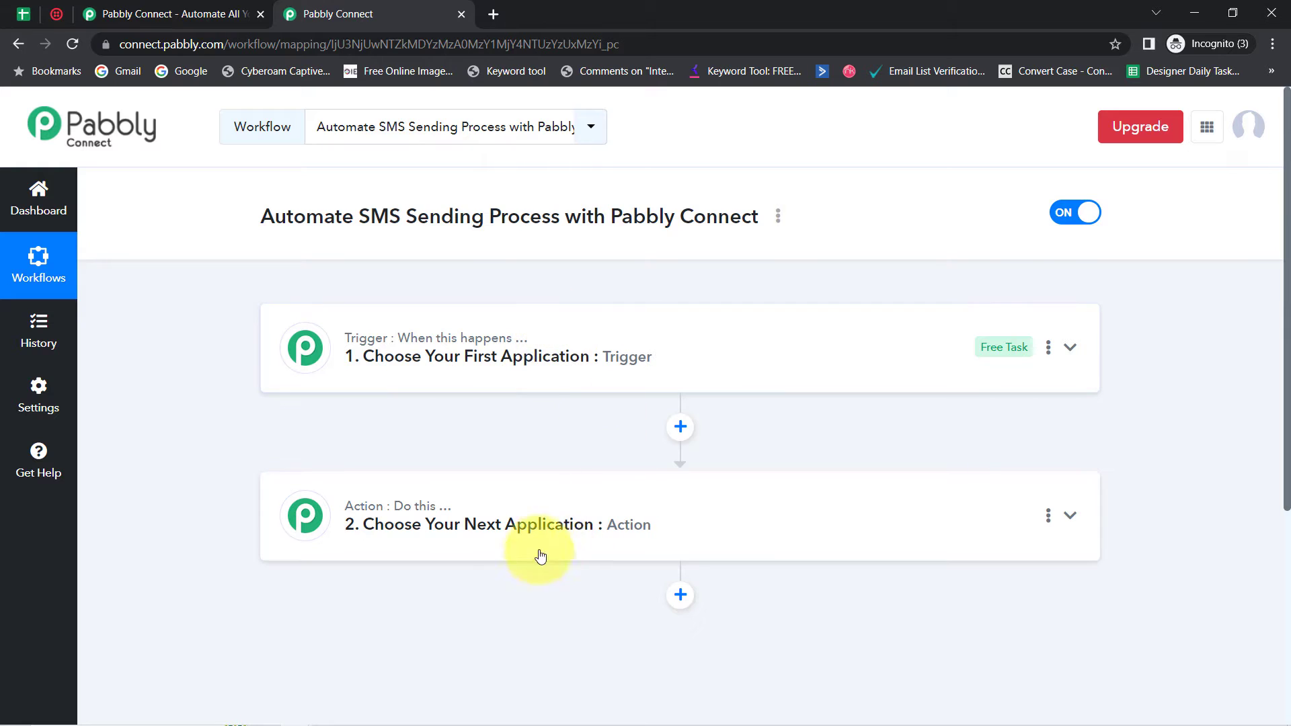
drag(306, 217, 753, 207)
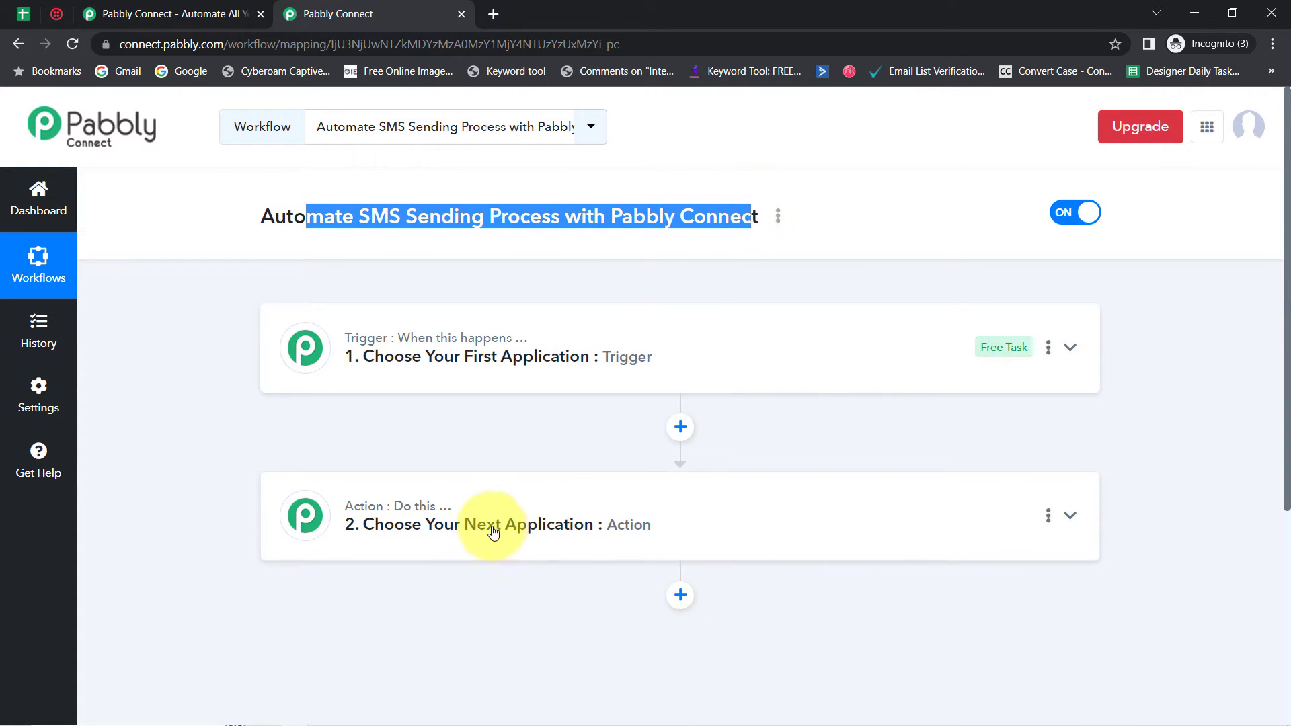
click(475, 509)
scroll(392, 444, down, 8)
scroll(390, 438, up, 7)
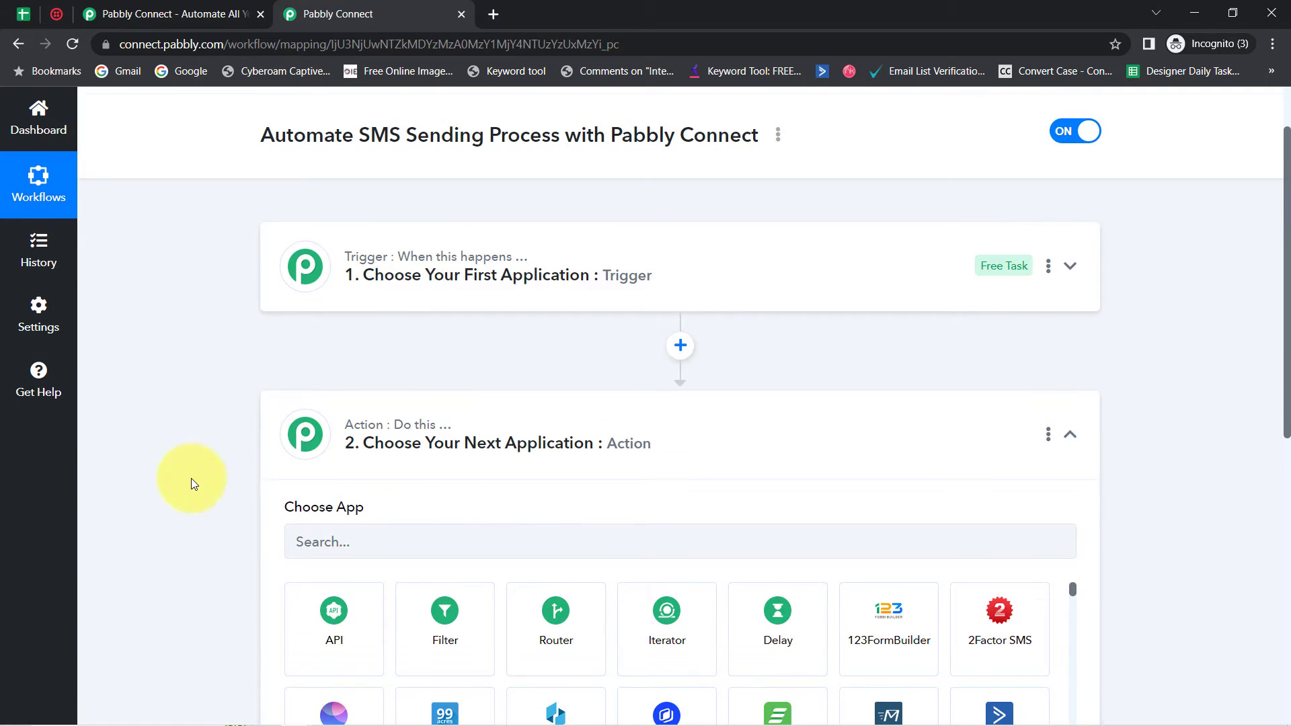
scroll(236, 444, down, 3)
- Search the action apps for 'sms', 'message', then 'twil', and pick the Twilio tile
click(287, 371)
text(sms)
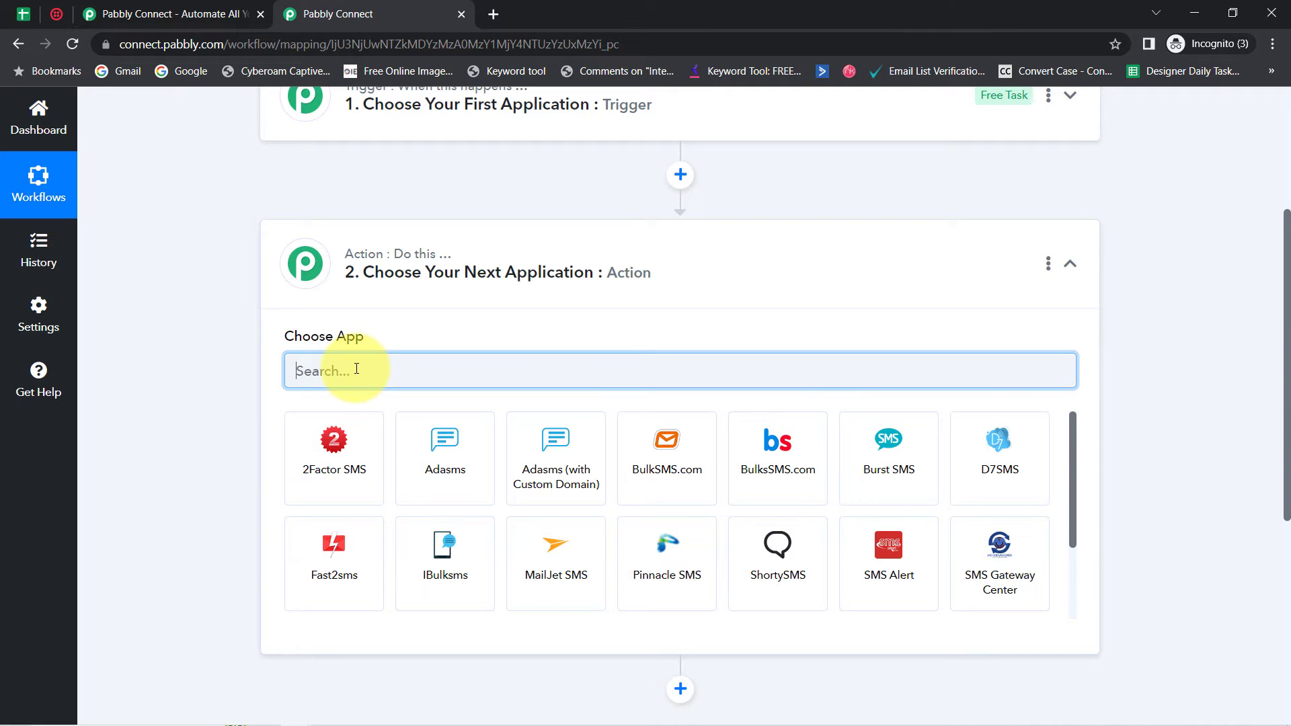
text(message)
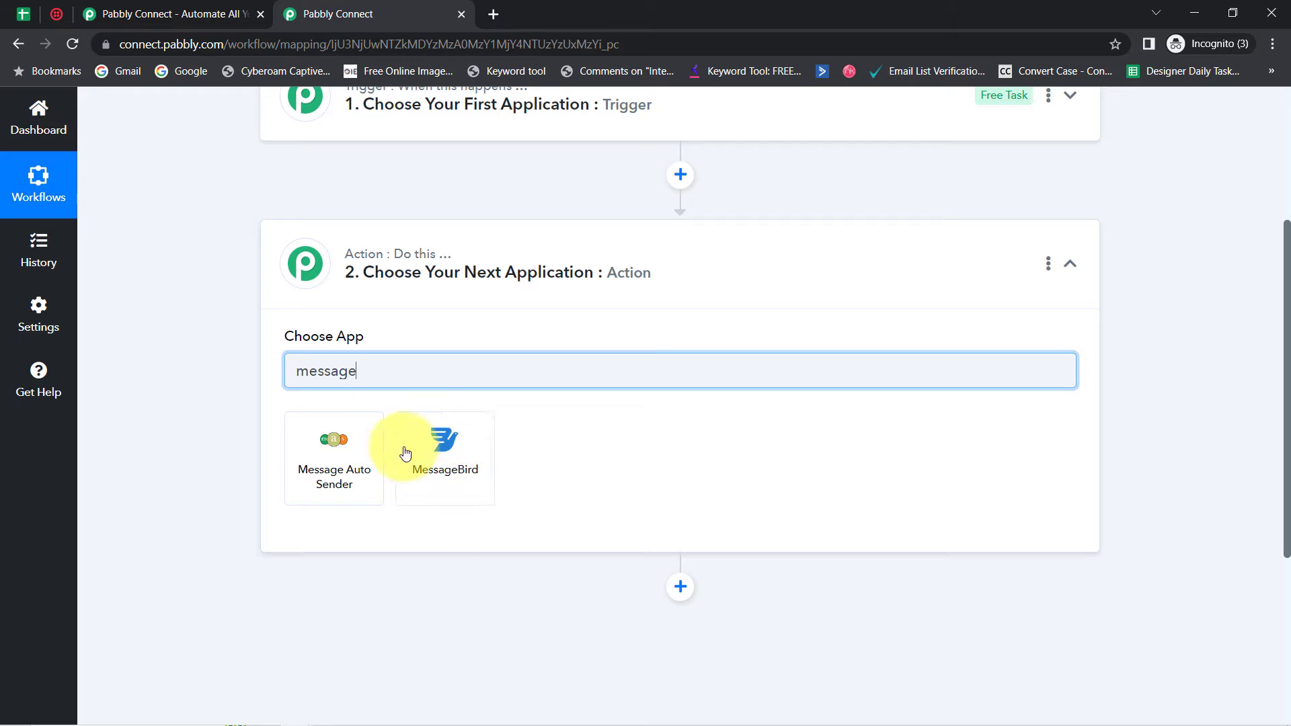
double_click(342, 378)
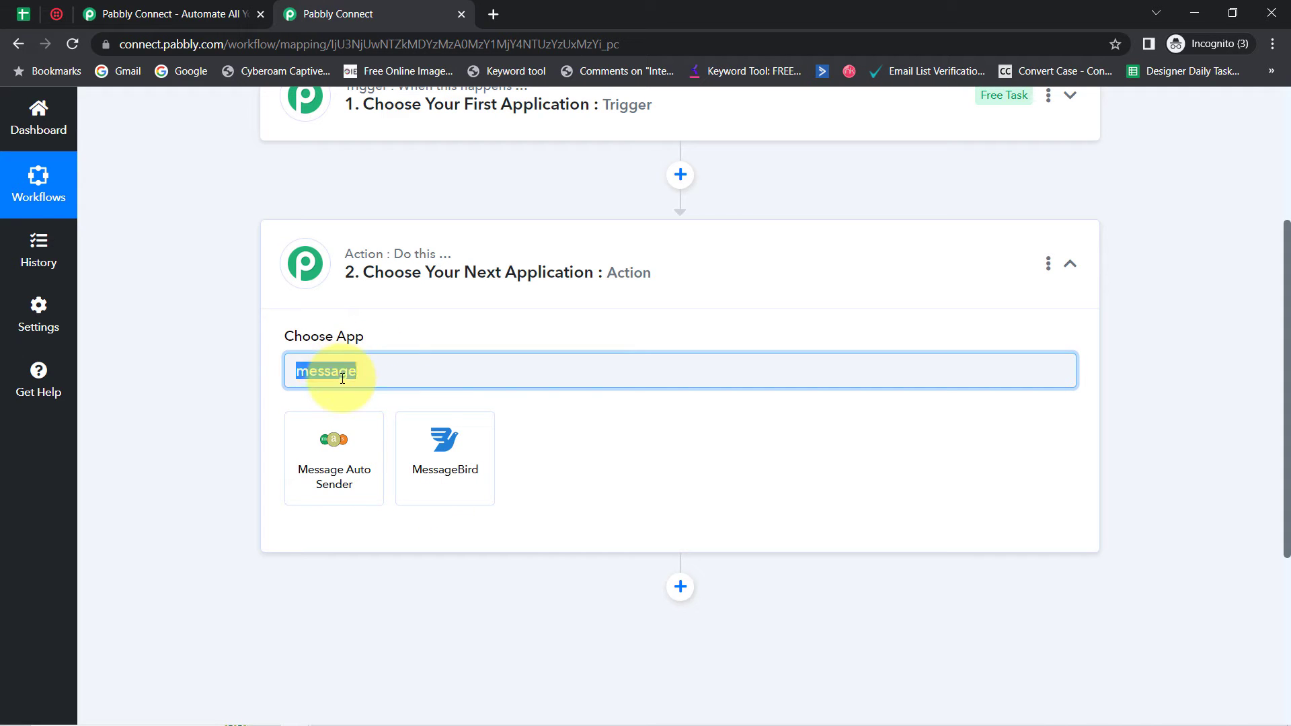
text(twili)
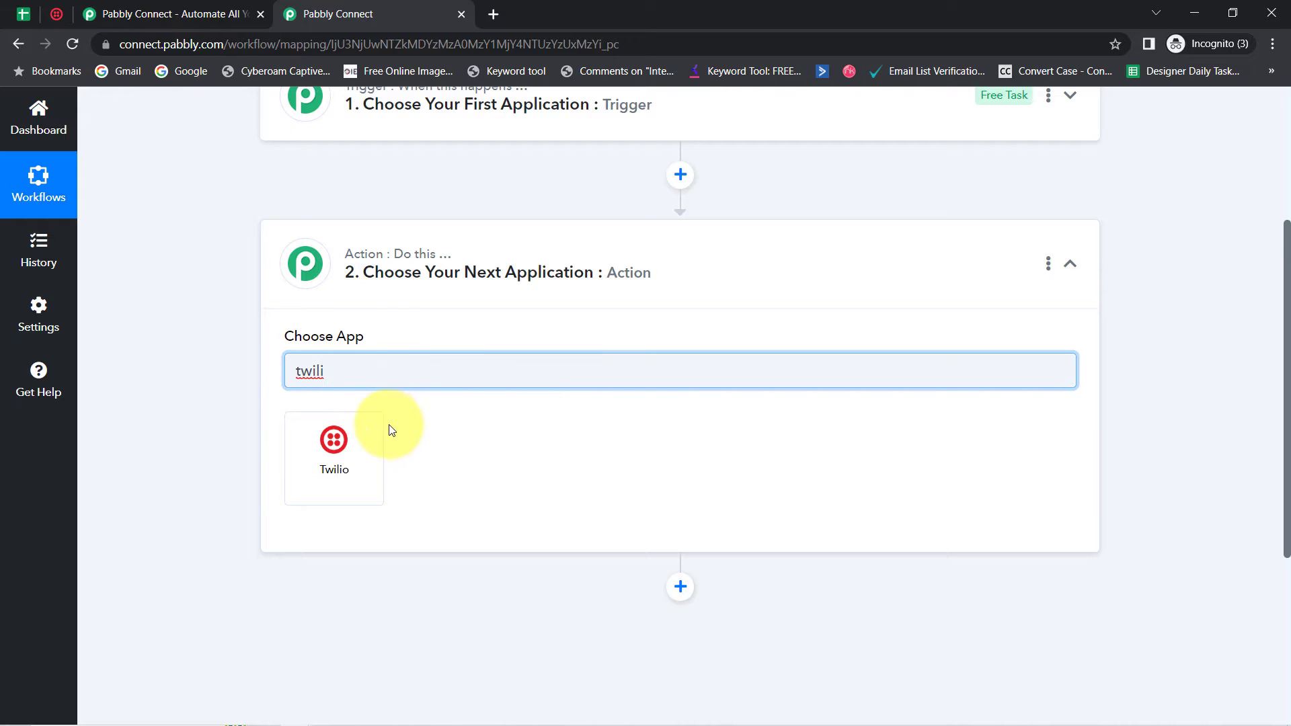
key(BackSpace)
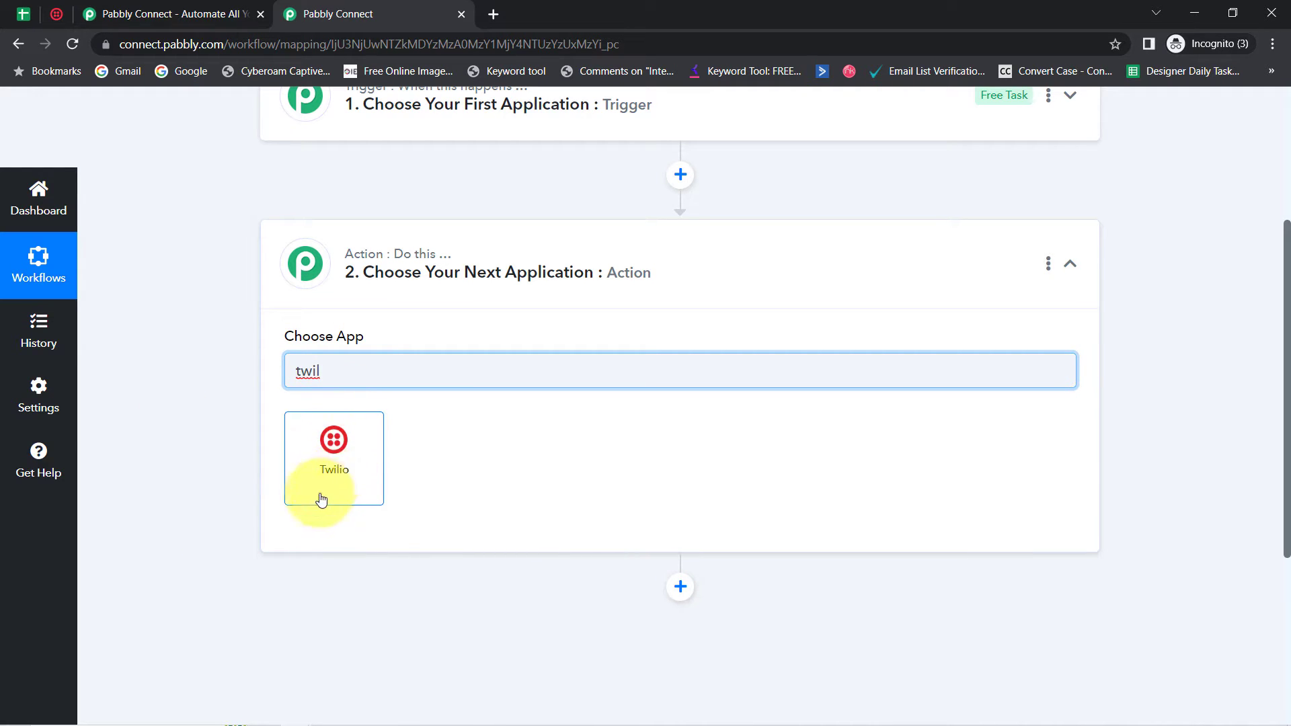
click(330, 453)
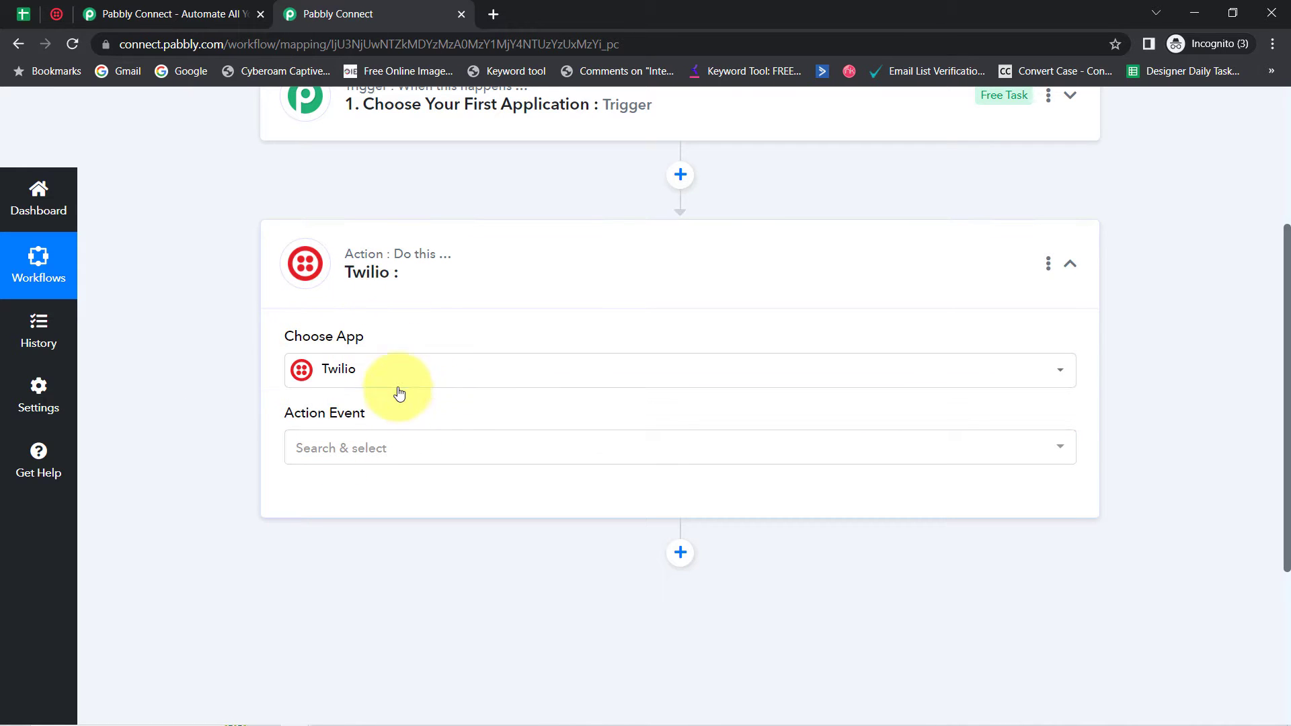
drag(1286, 503, 1287, 348)
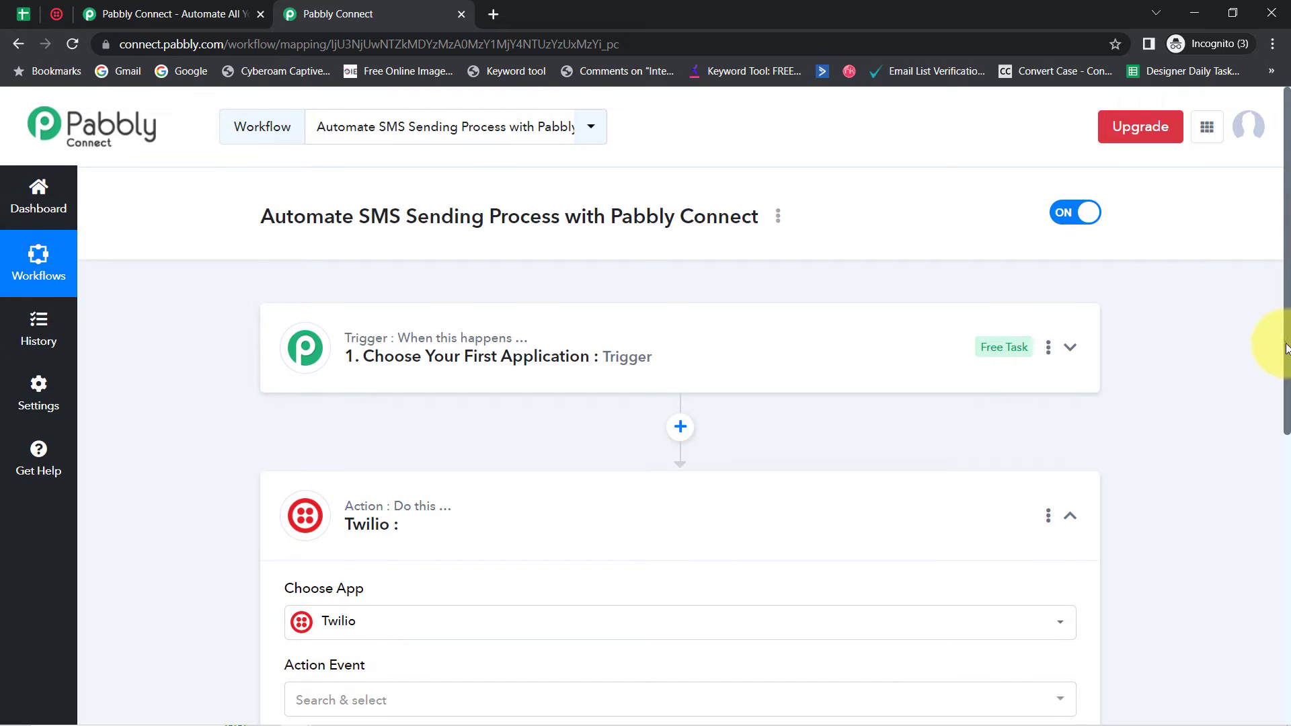
- Expand the Trigger step's app choices and search for 'google she'
click(453, 330)
scroll(179, 370, down, 2)
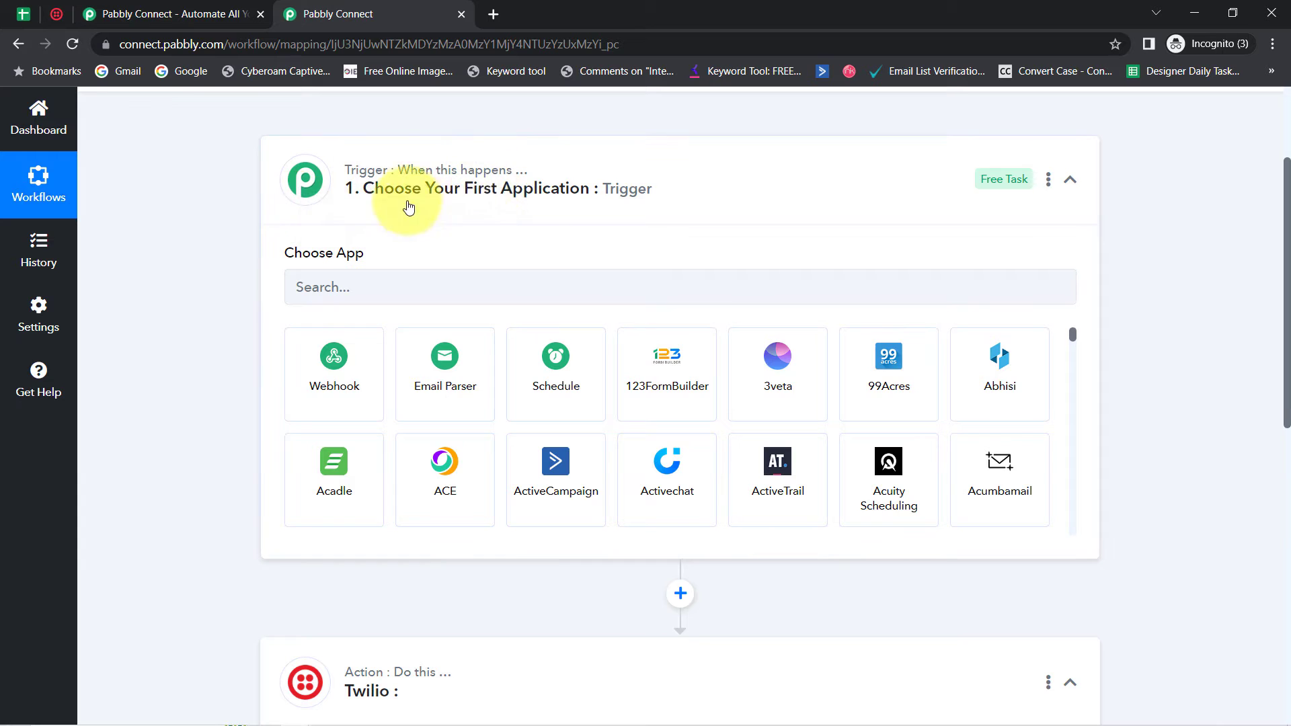
mouse_move(414, 177)
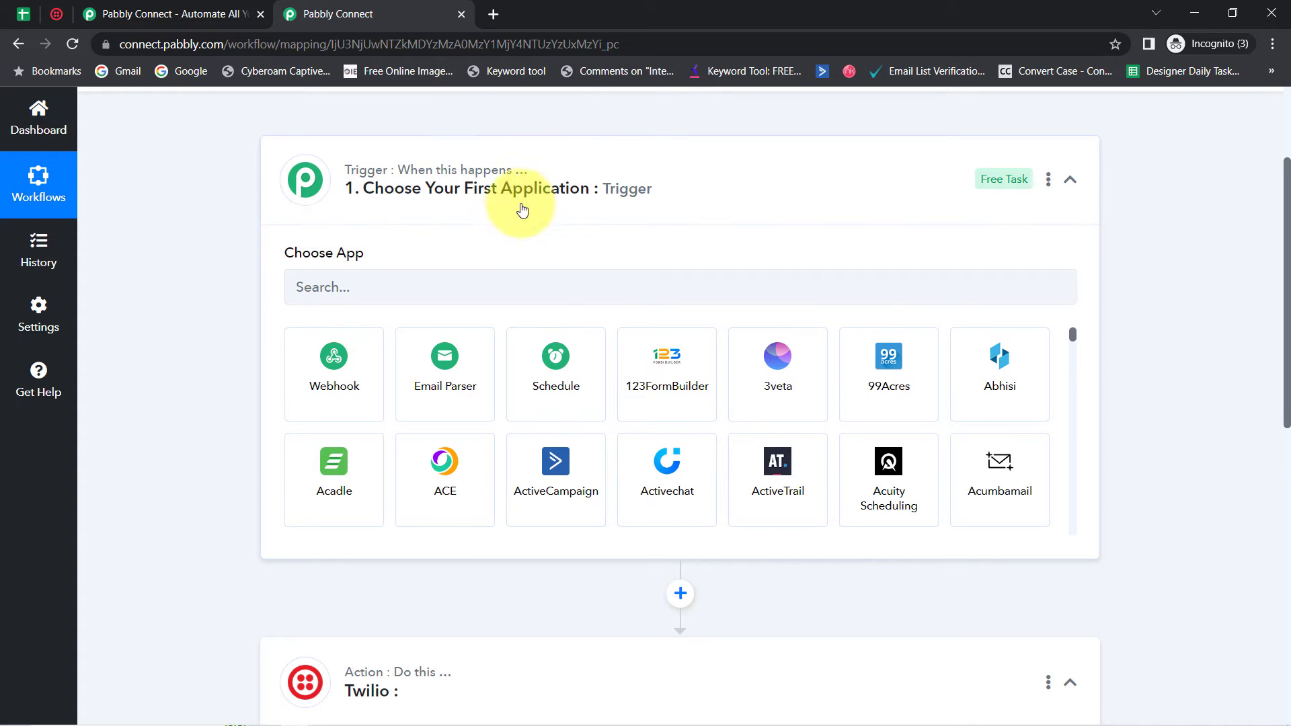
click(444, 285)
text(google she)
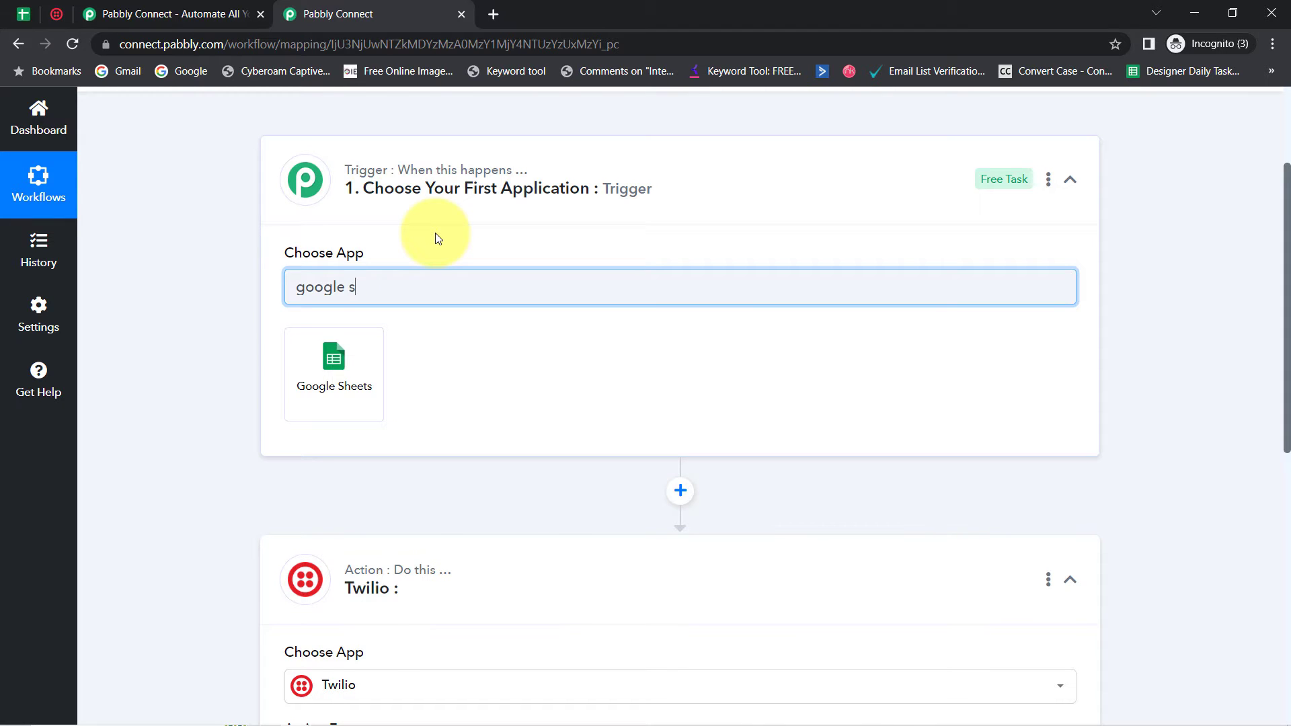
key(BackSpace)
key(BackSpace)
key(BackSpace)
key(BackSpace)
key(BackSpace)
key(BackSpace)
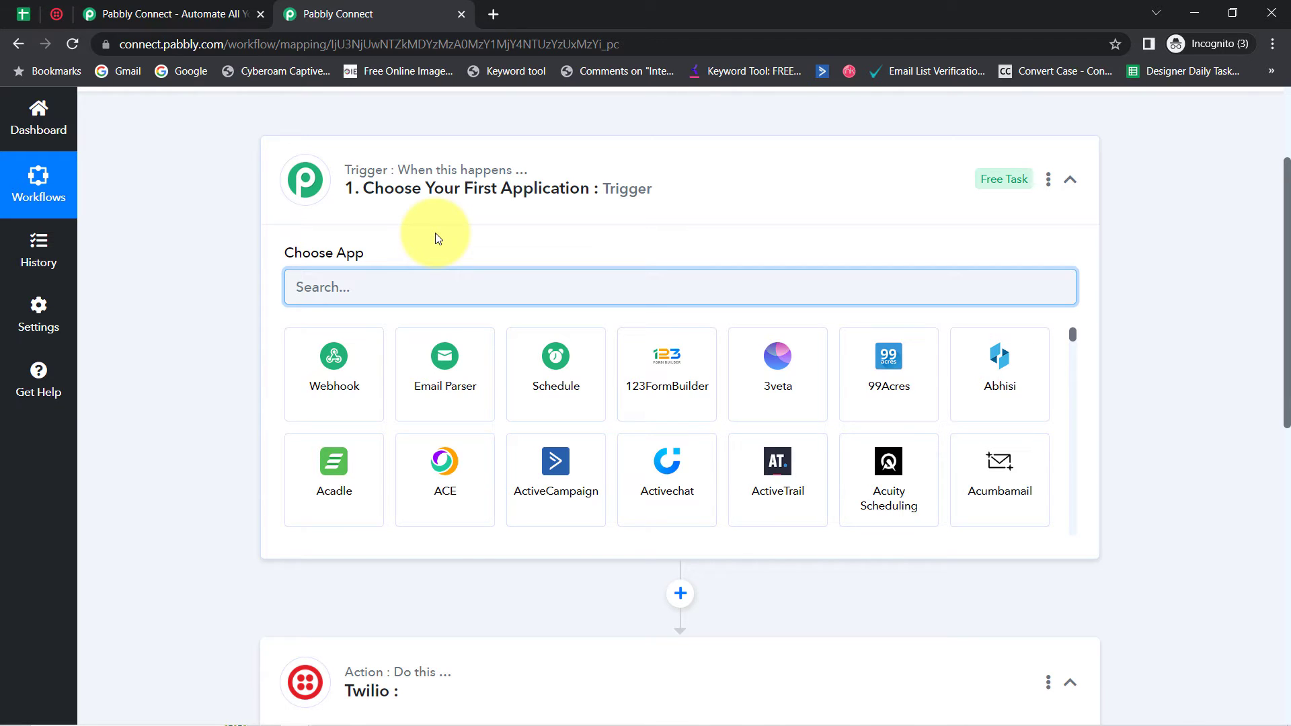
- Try searching 'google form' and 'shopi', clear the search, then go to the Customers Data sheet
text(google for)
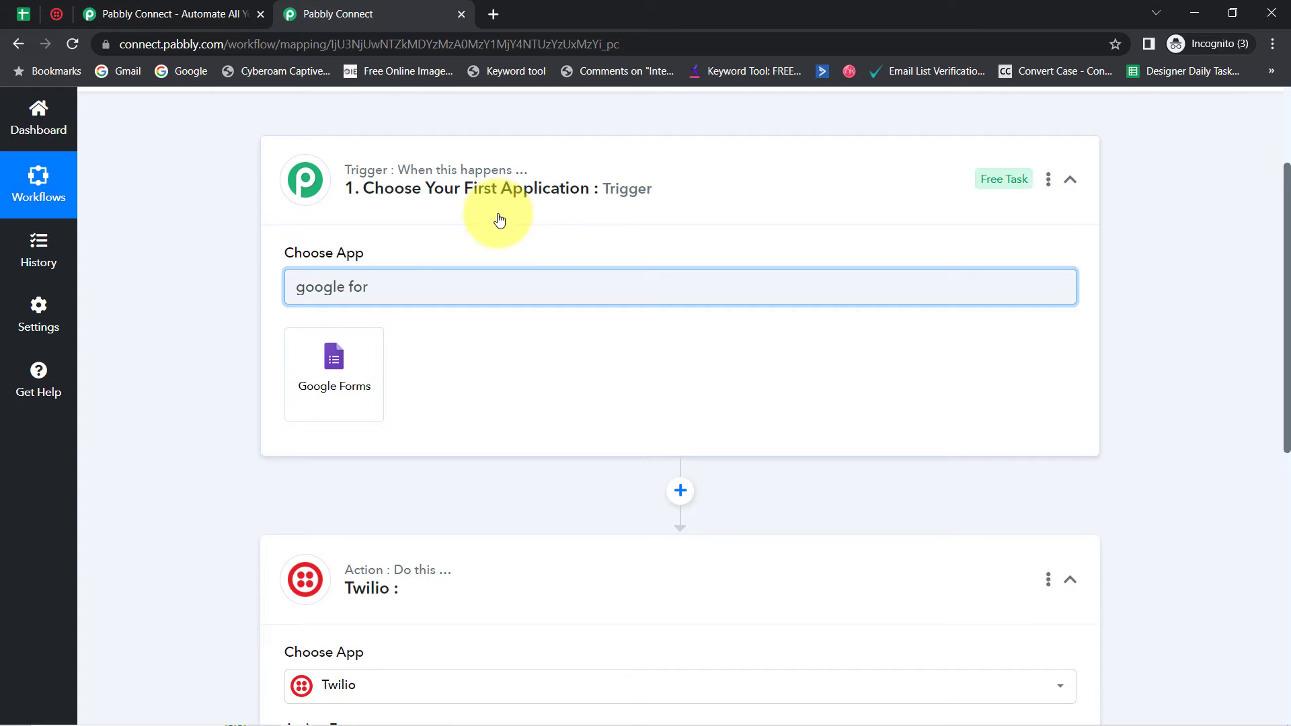
text(m)
triple_click(391, 284)
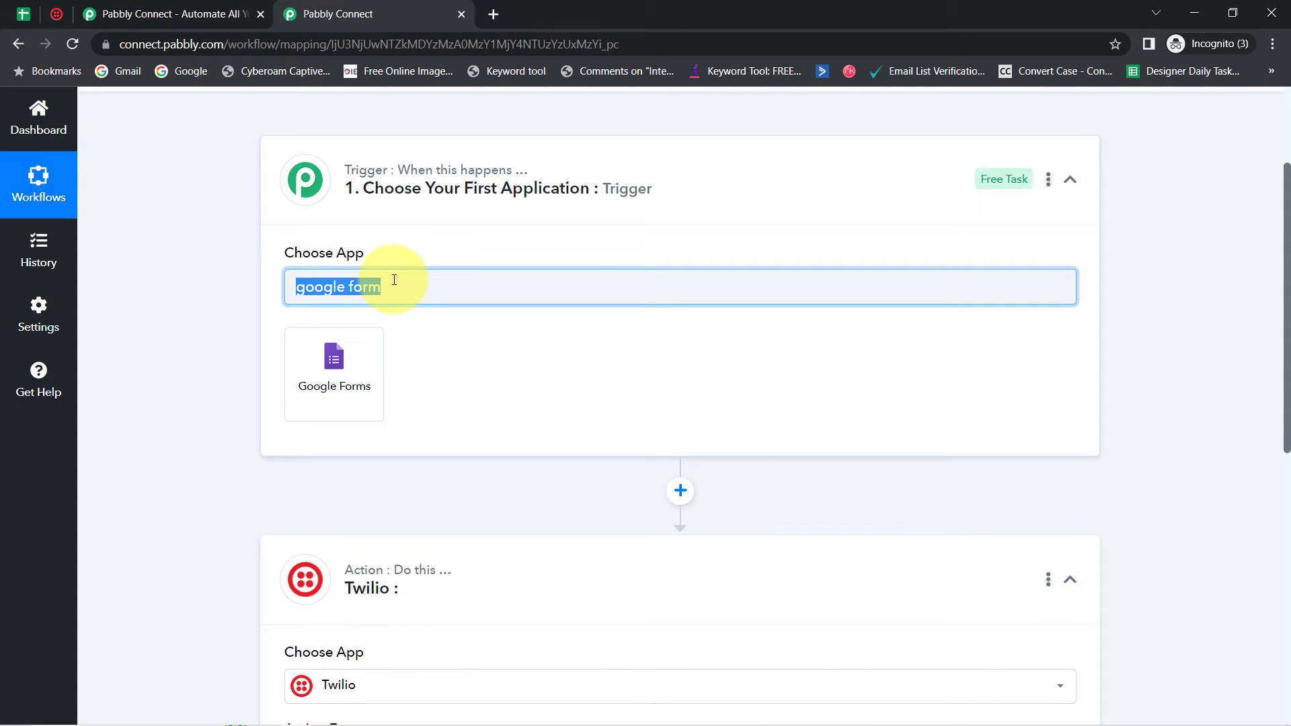
key(BackSpace)
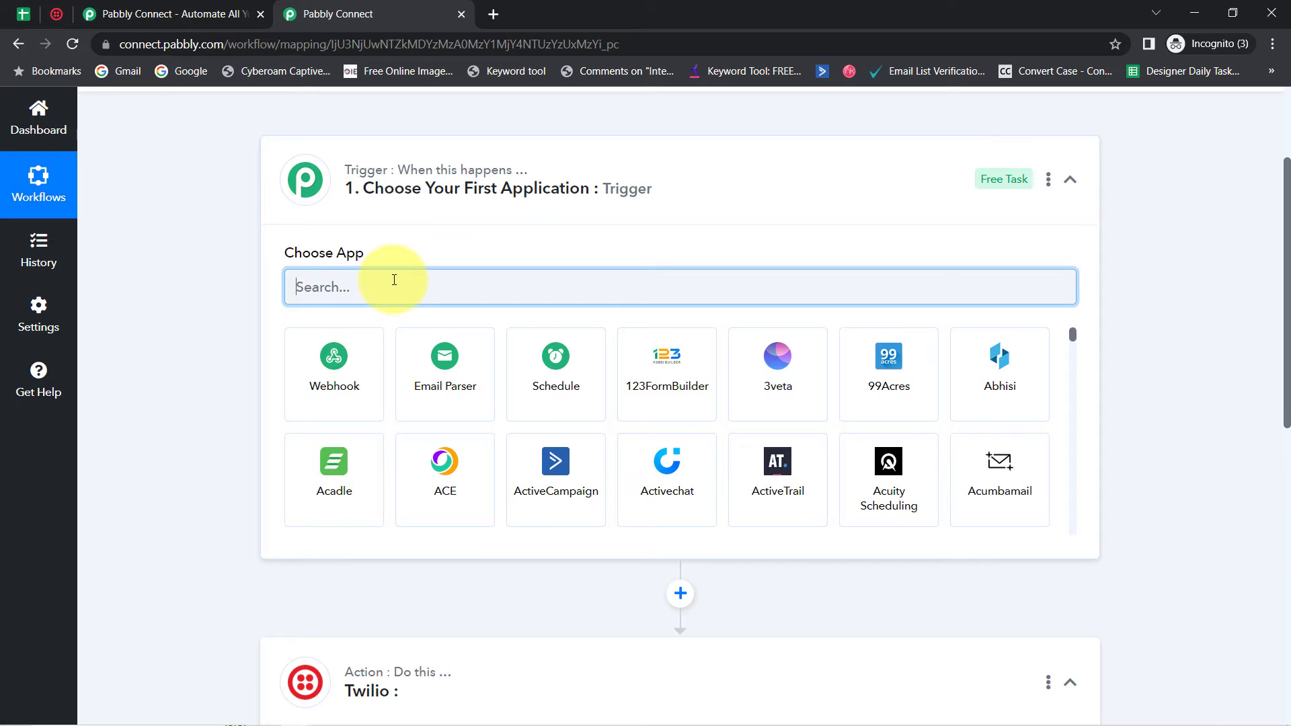
text(shopi)
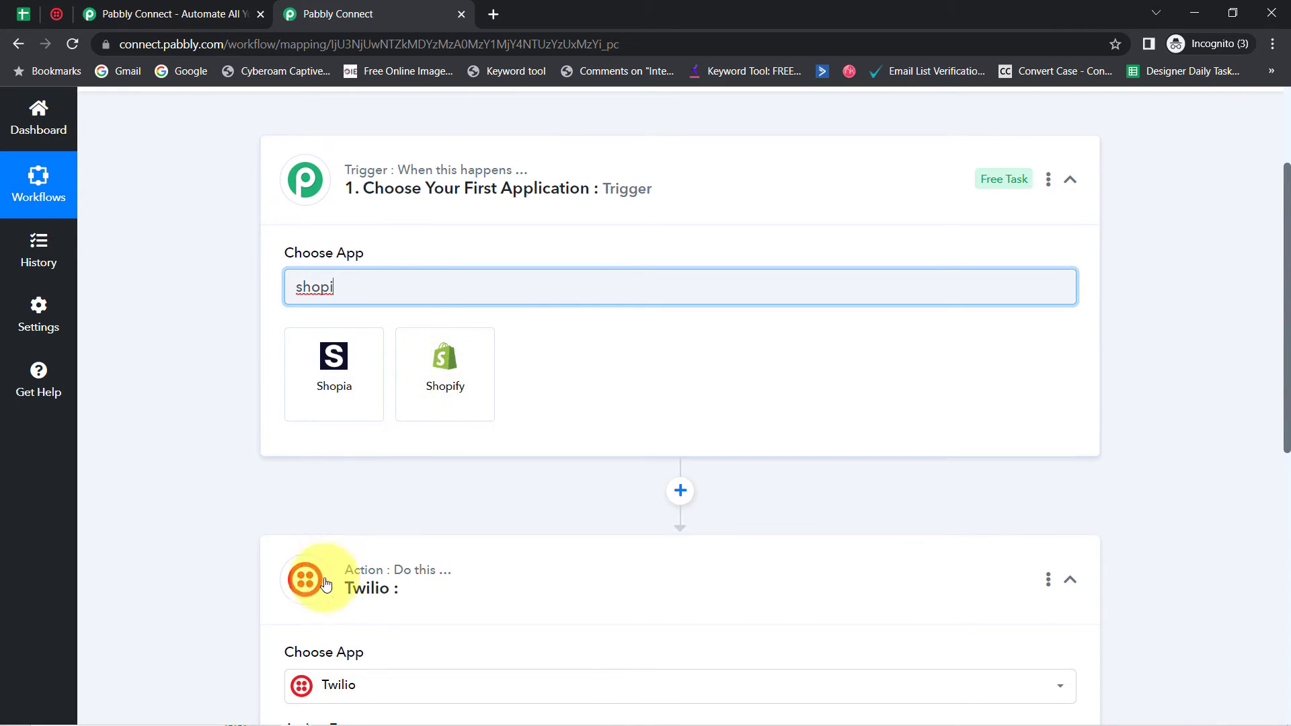
double_click(313, 287)
key(BackSpace)
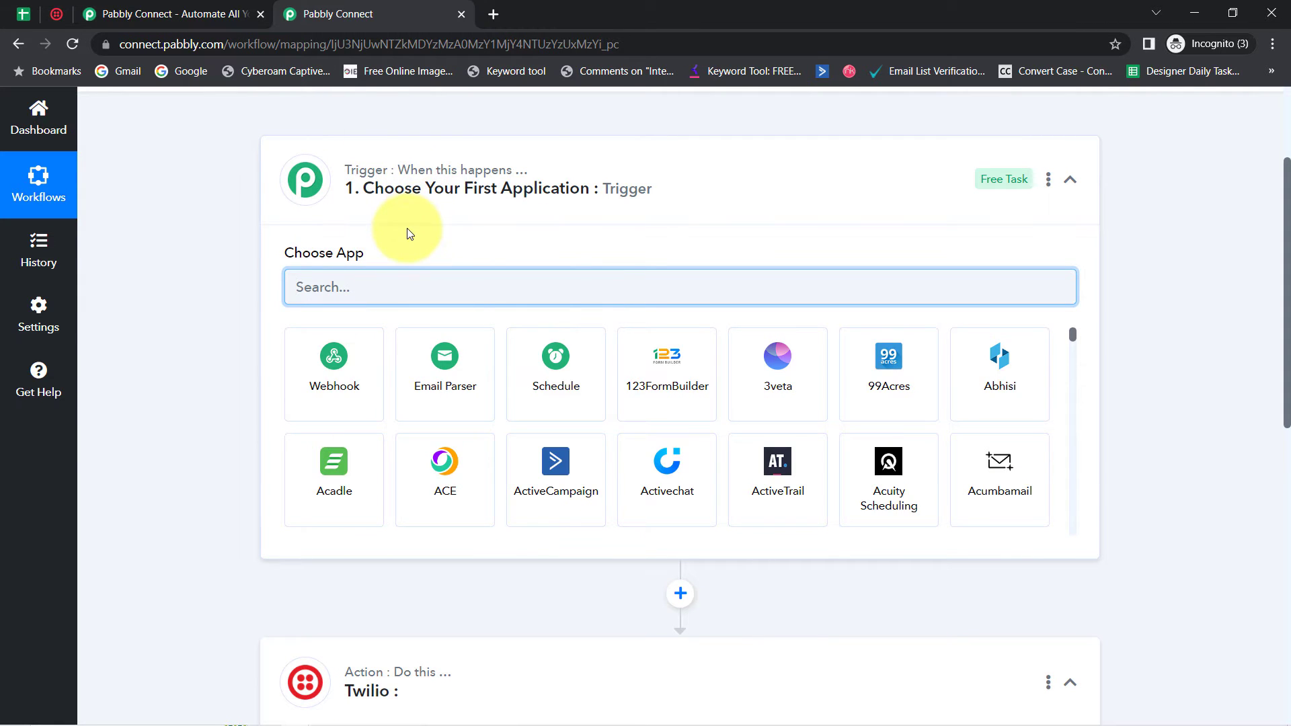
click(23, 14)
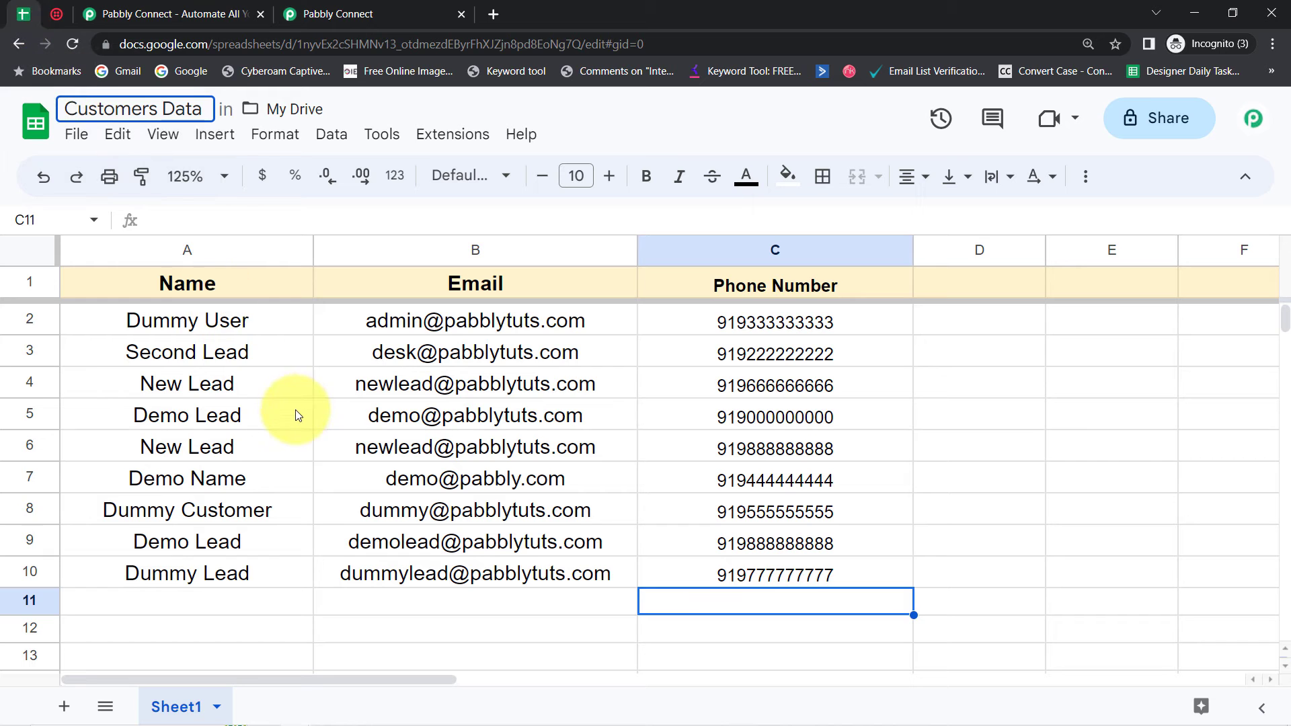
- Review the customer data by selecting A5, B5 and the range A2:C10
click(295, 411)
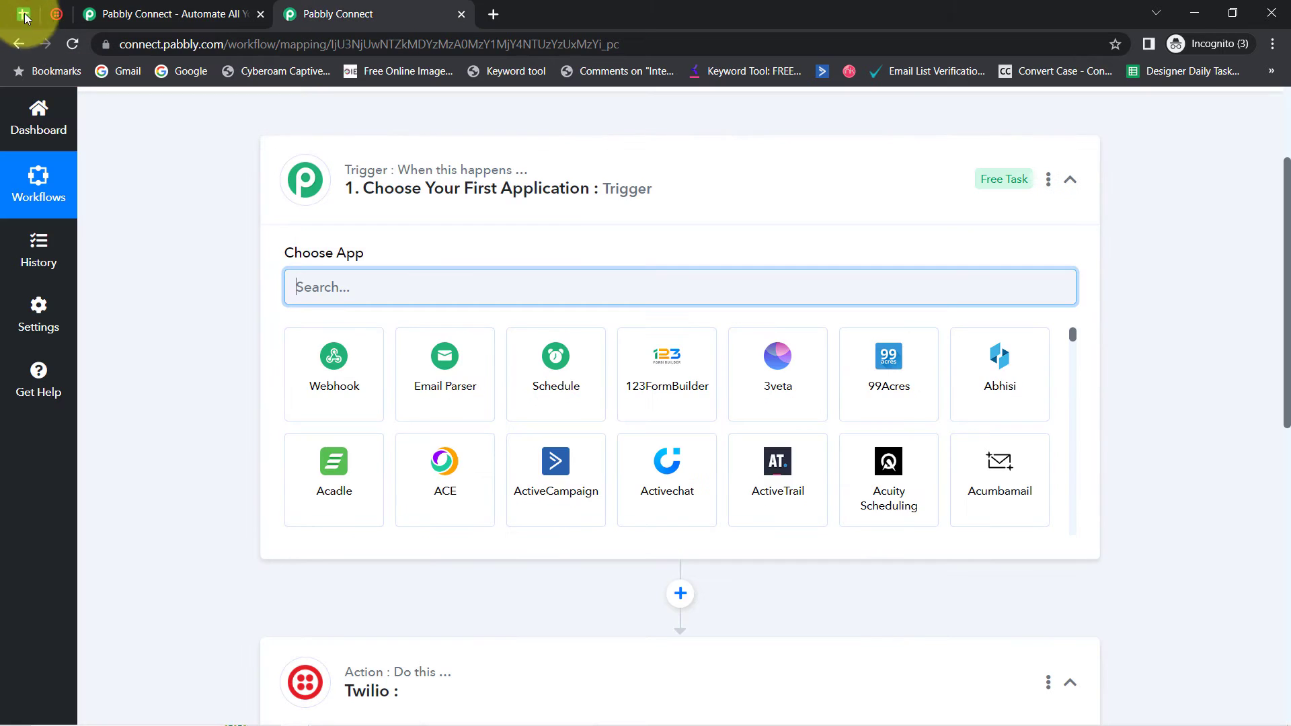
click(23, 9)
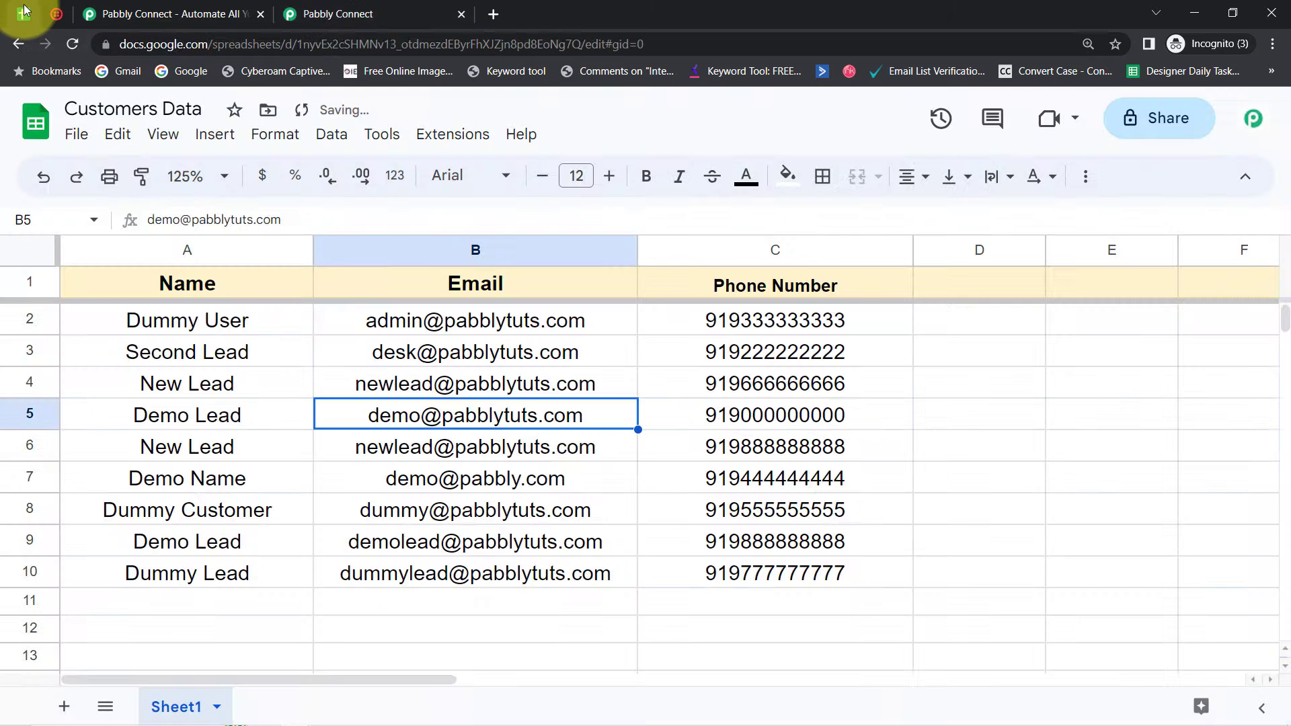
drag(195, 321, 773, 569)
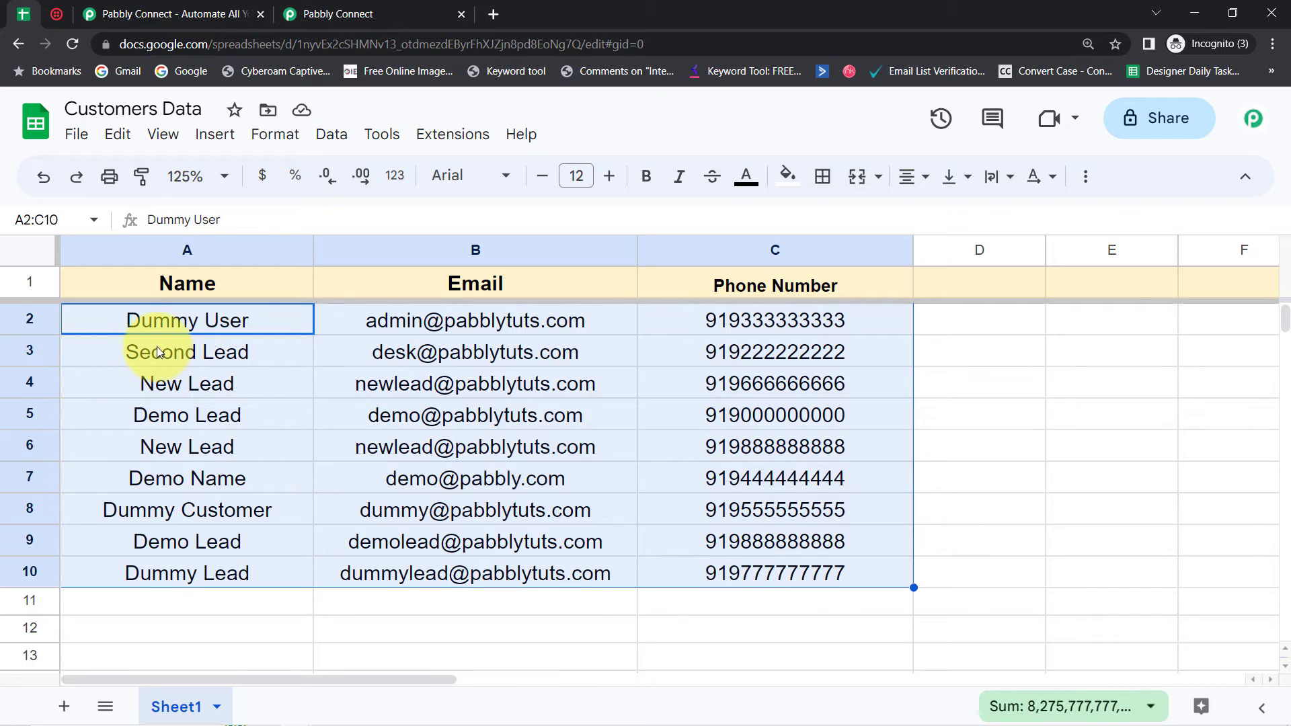
- Search 'google she' in the trigger apps and choose the Google Sheets tile
click(343, 14)
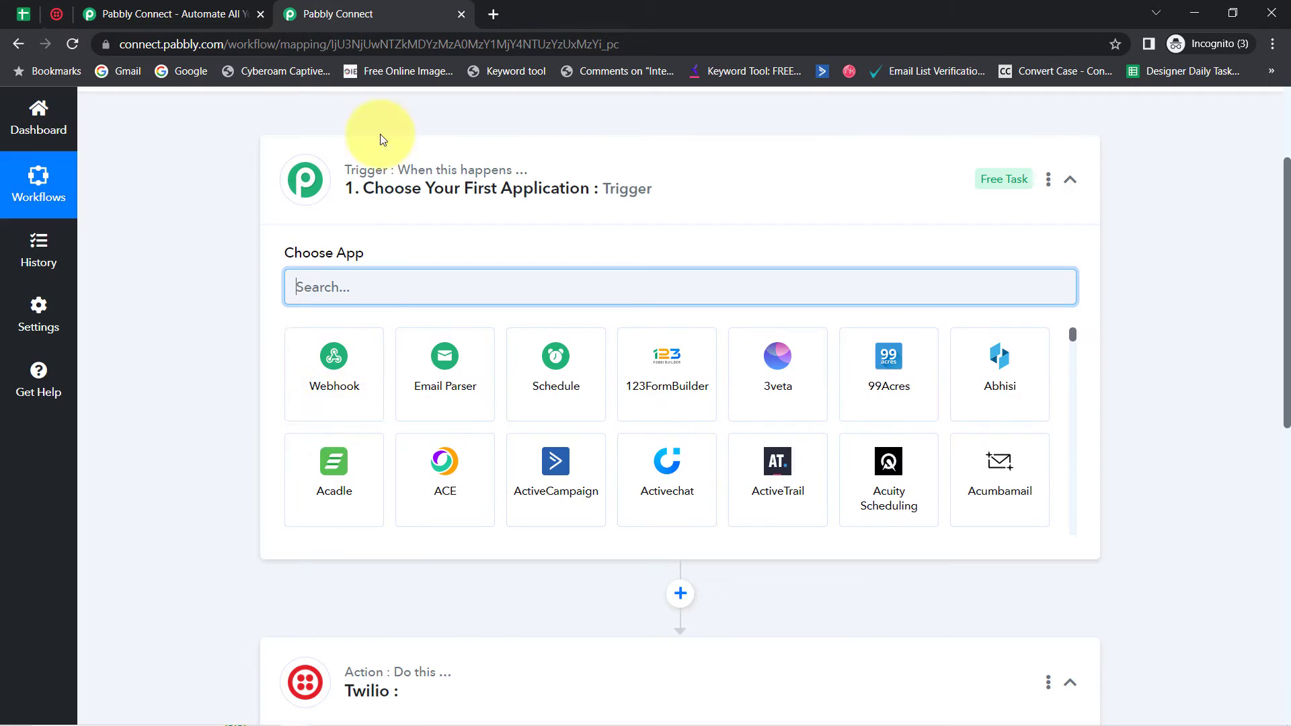
scroll(300, 513, down, 3)
scroll(291, 338, up, 5)
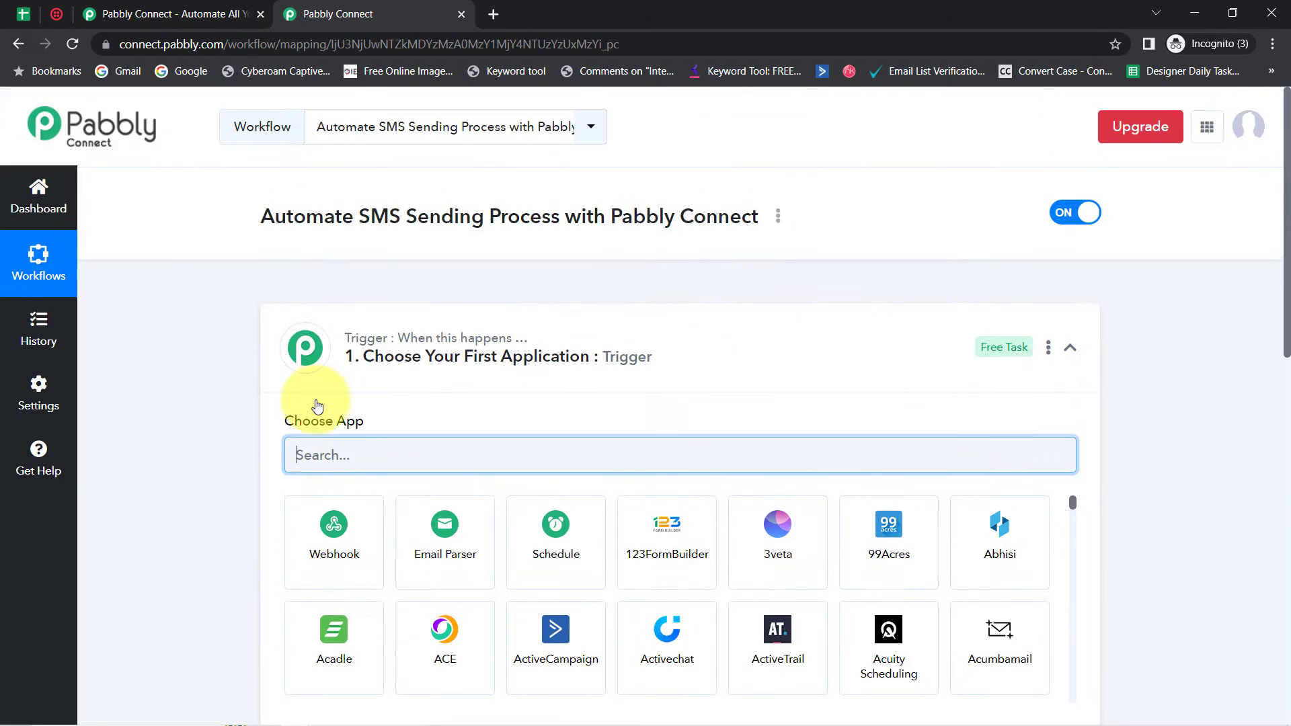
text(google she)
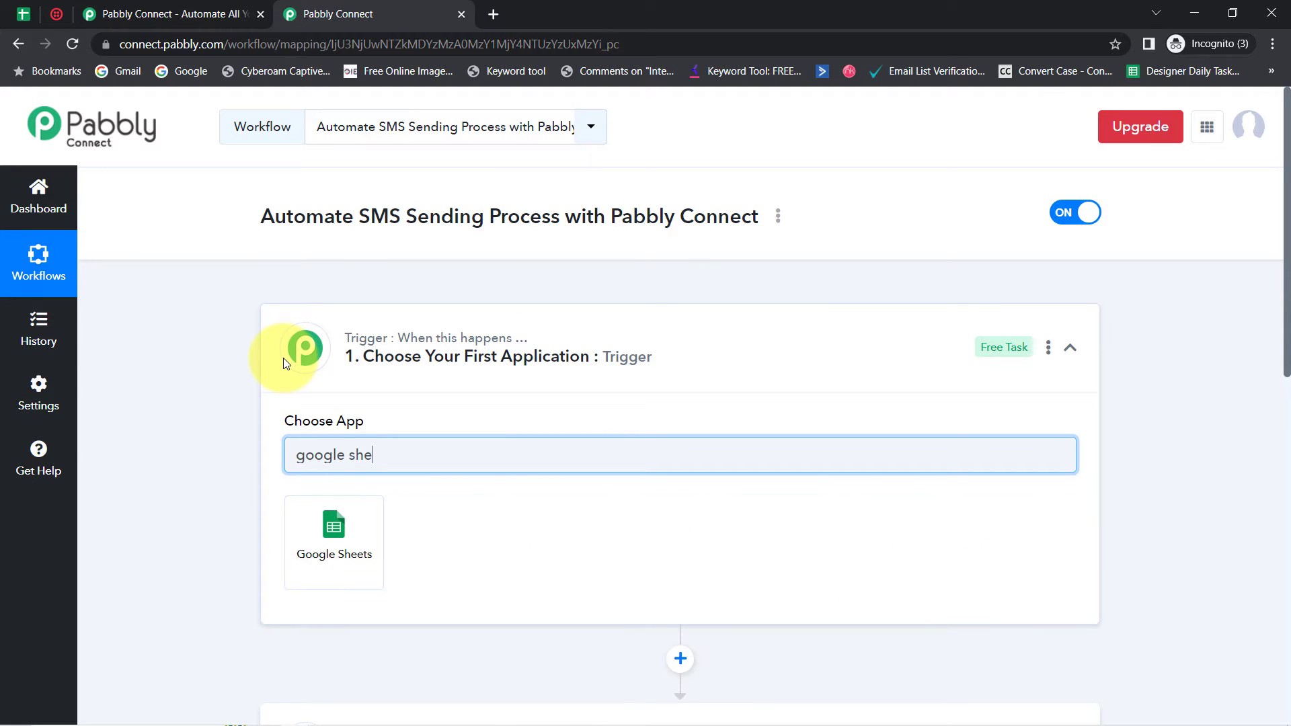
click(318, 542)
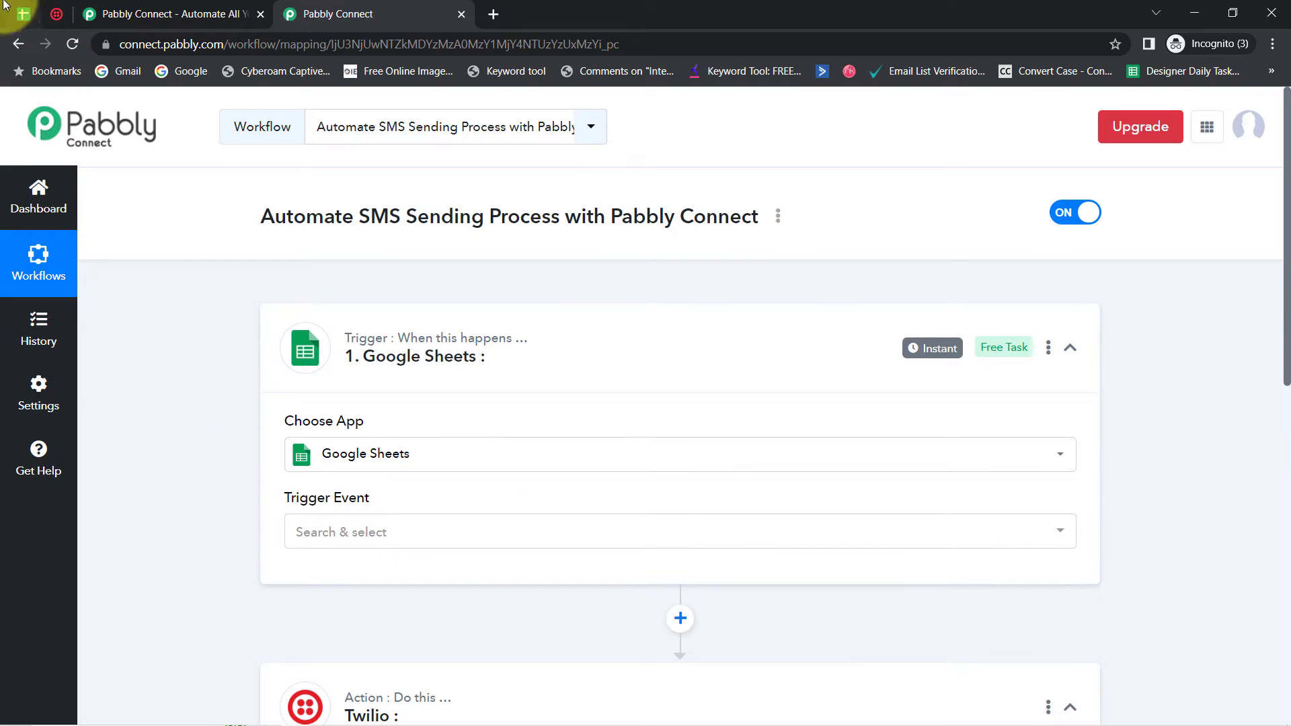
click(23, 14)
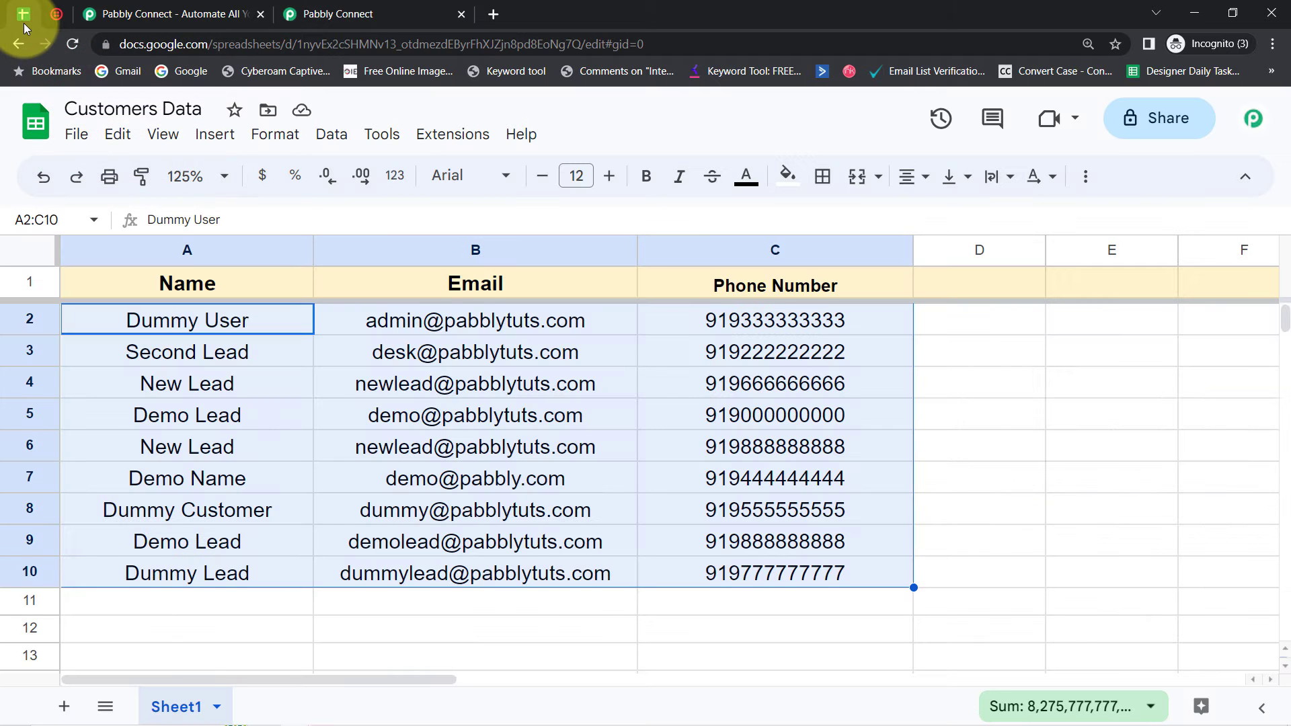
- Review the Name, Email and Phone Number columns and cell C3 in Customers Data
click(295, 375)
drag(269, 289, 699, 444)
click(370, 478)
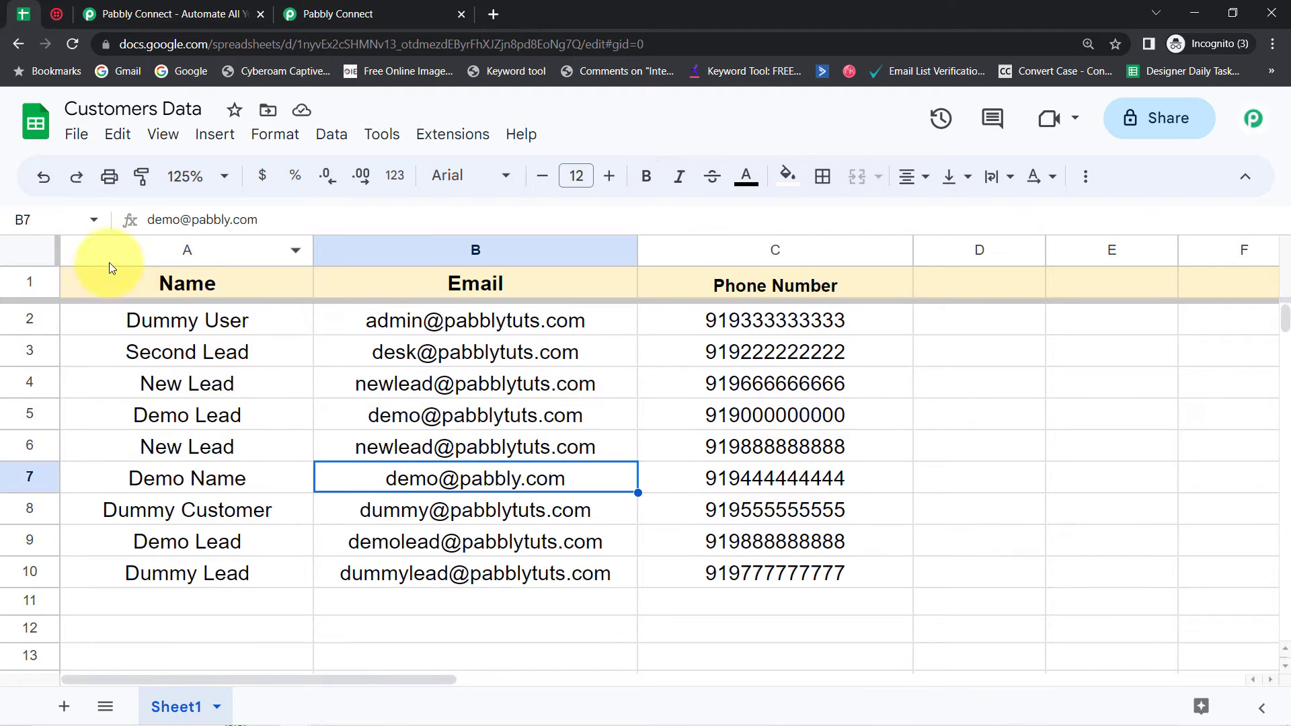
click(186, 249)
click(450, 256)
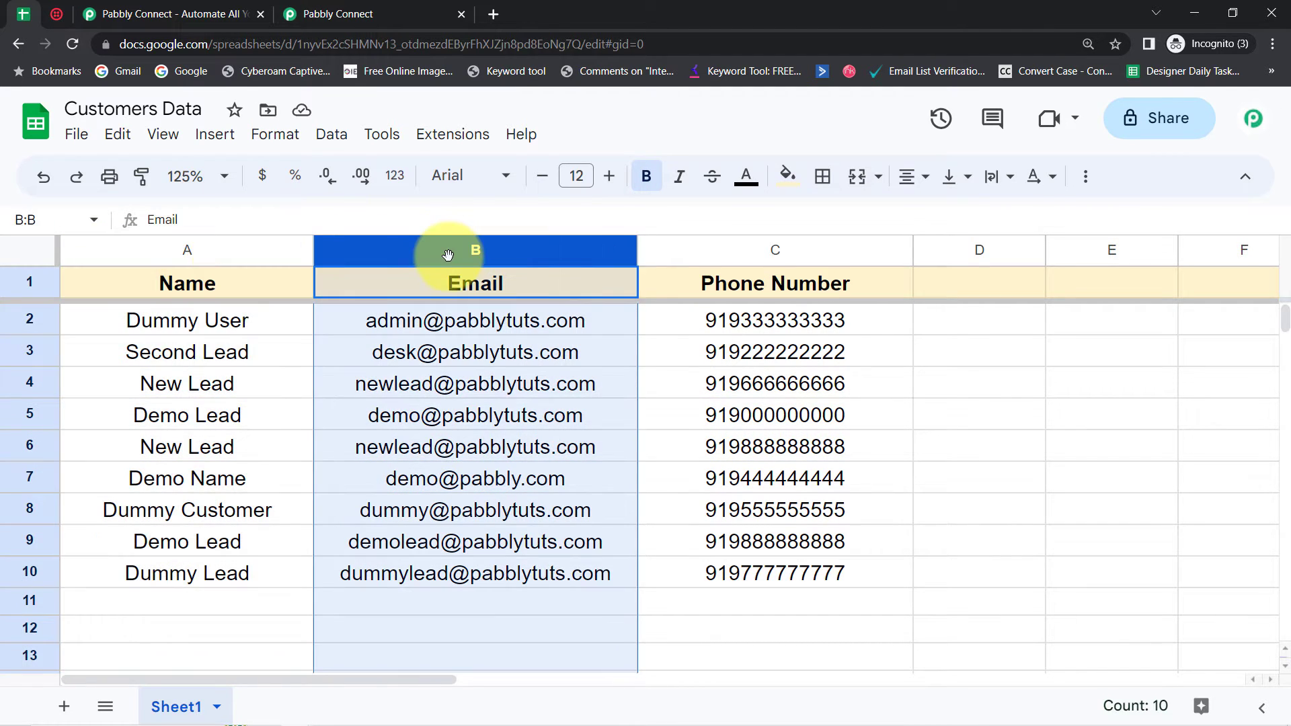
click(797, 241)
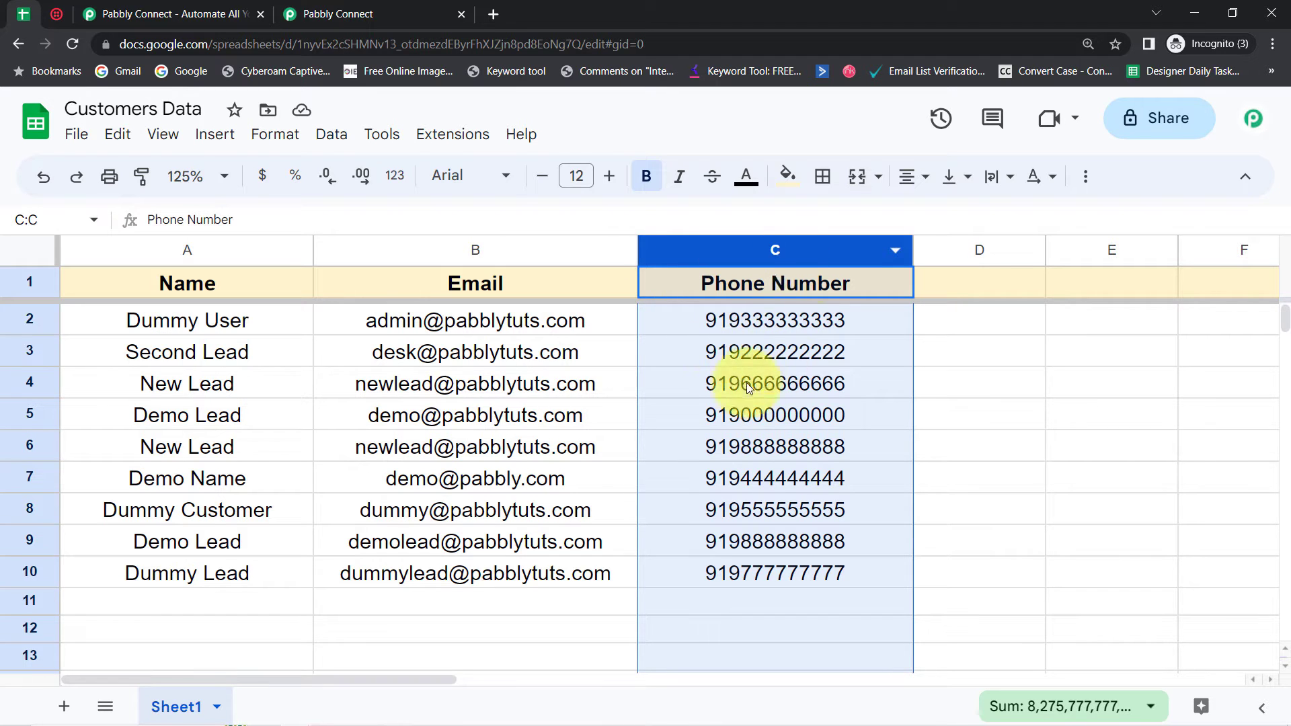
click(753, 353)
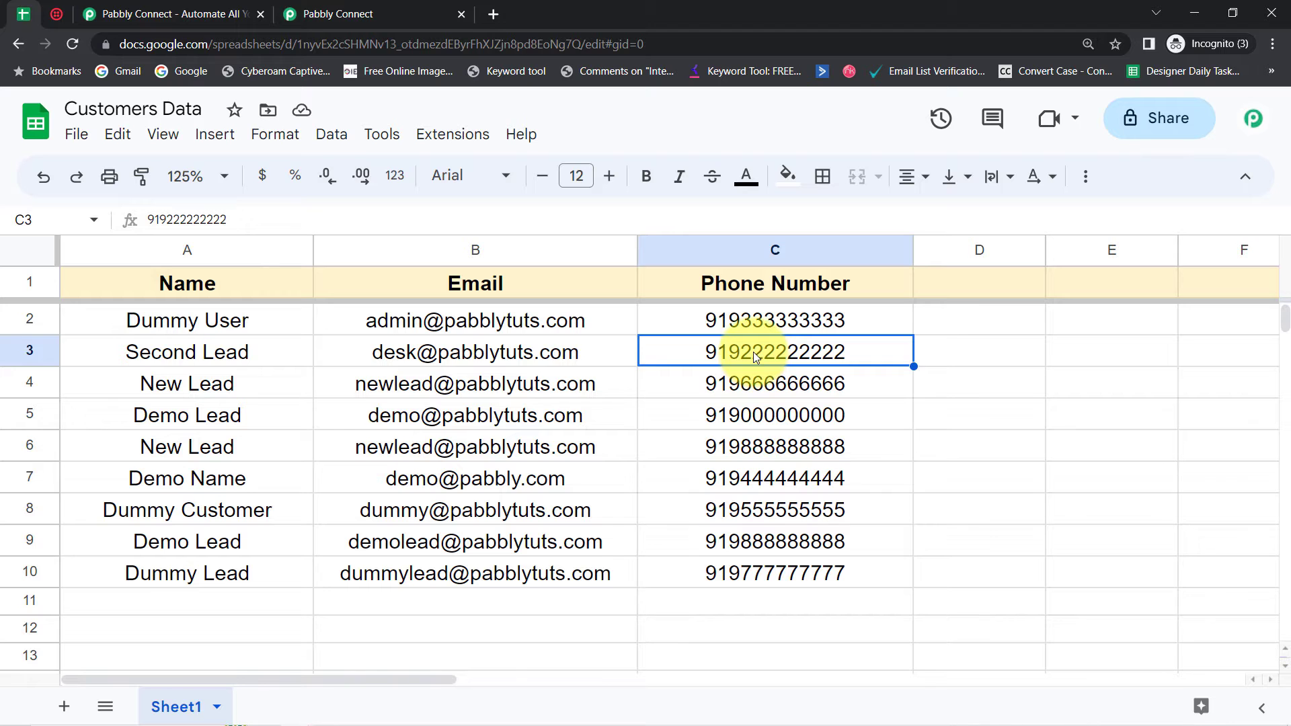
click(25, 255)
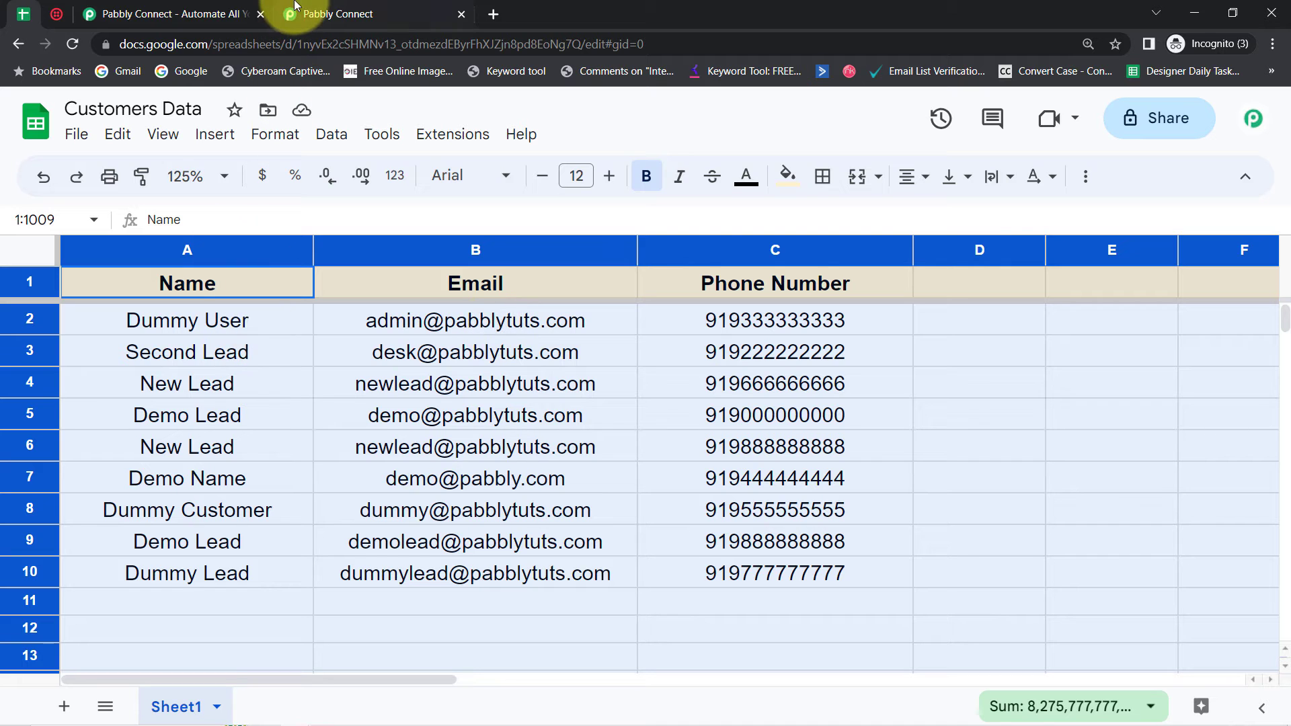
click(337, 8)
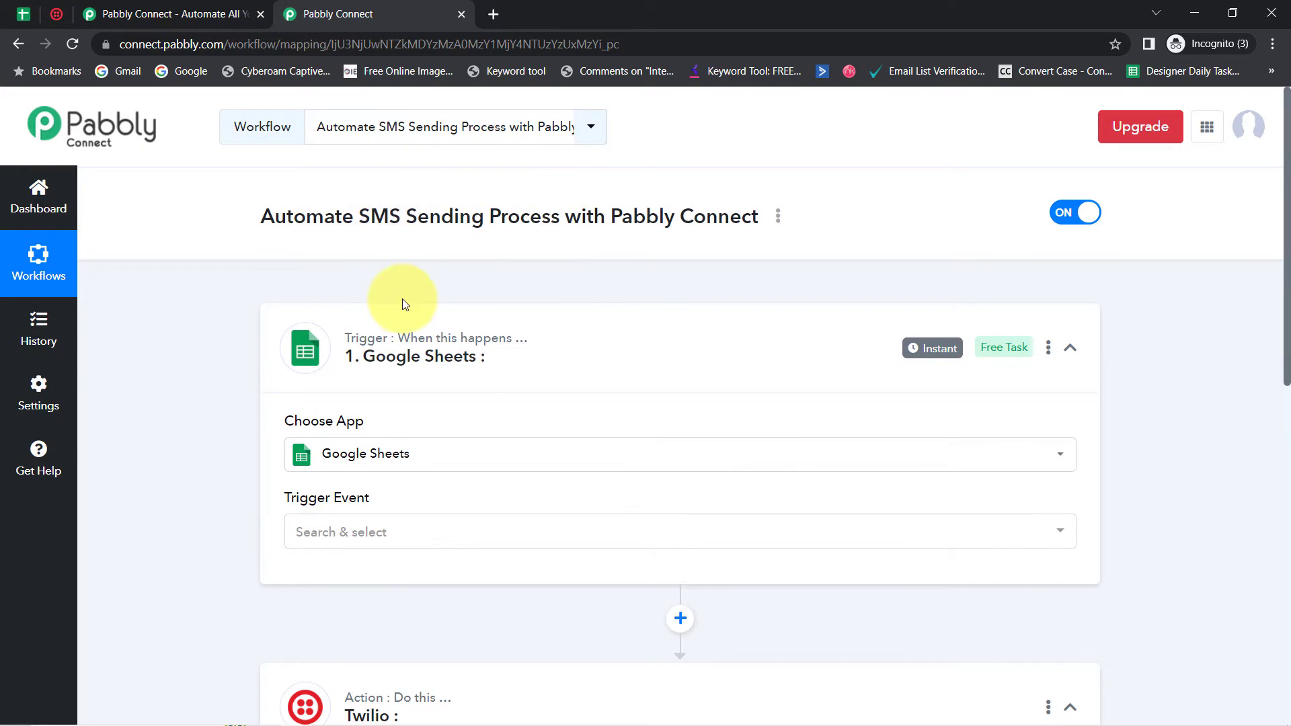
- Set the Google Sheets trigger event to New or Updated Spreadsheet Row
scroll(405, 305, down, 4)
click(373, 279)
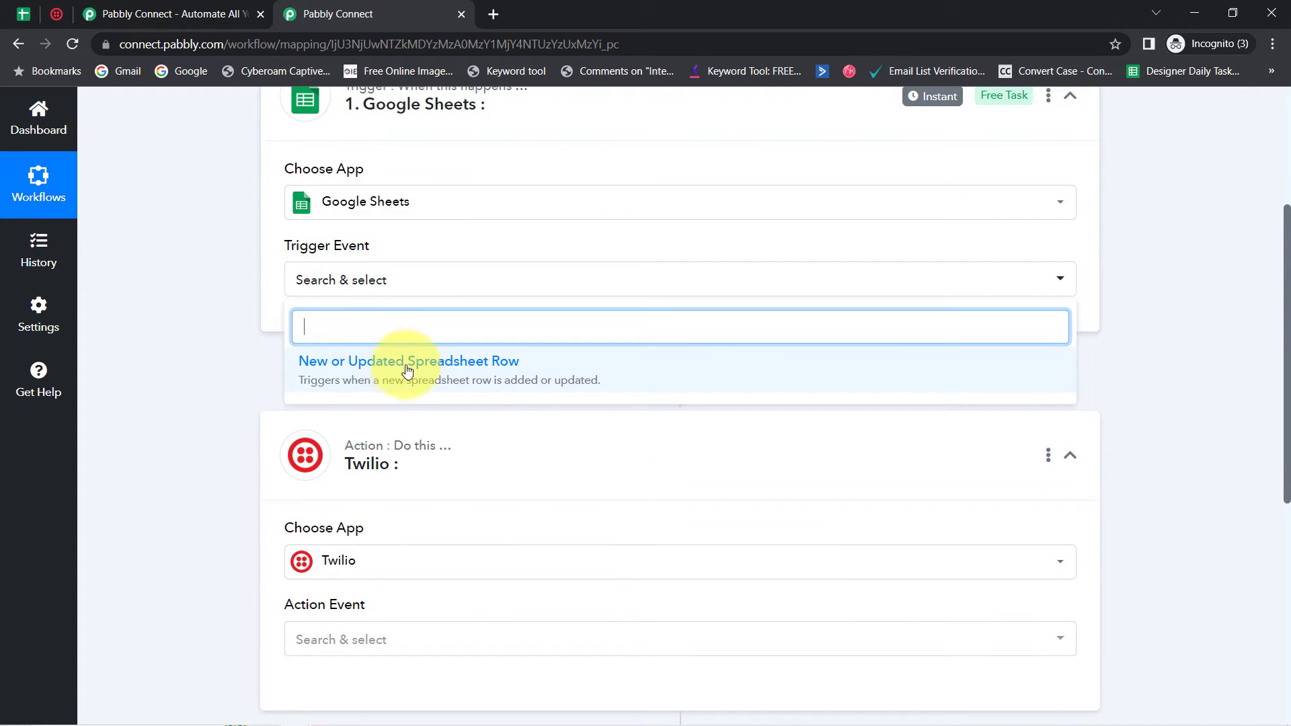
click(455, 374)
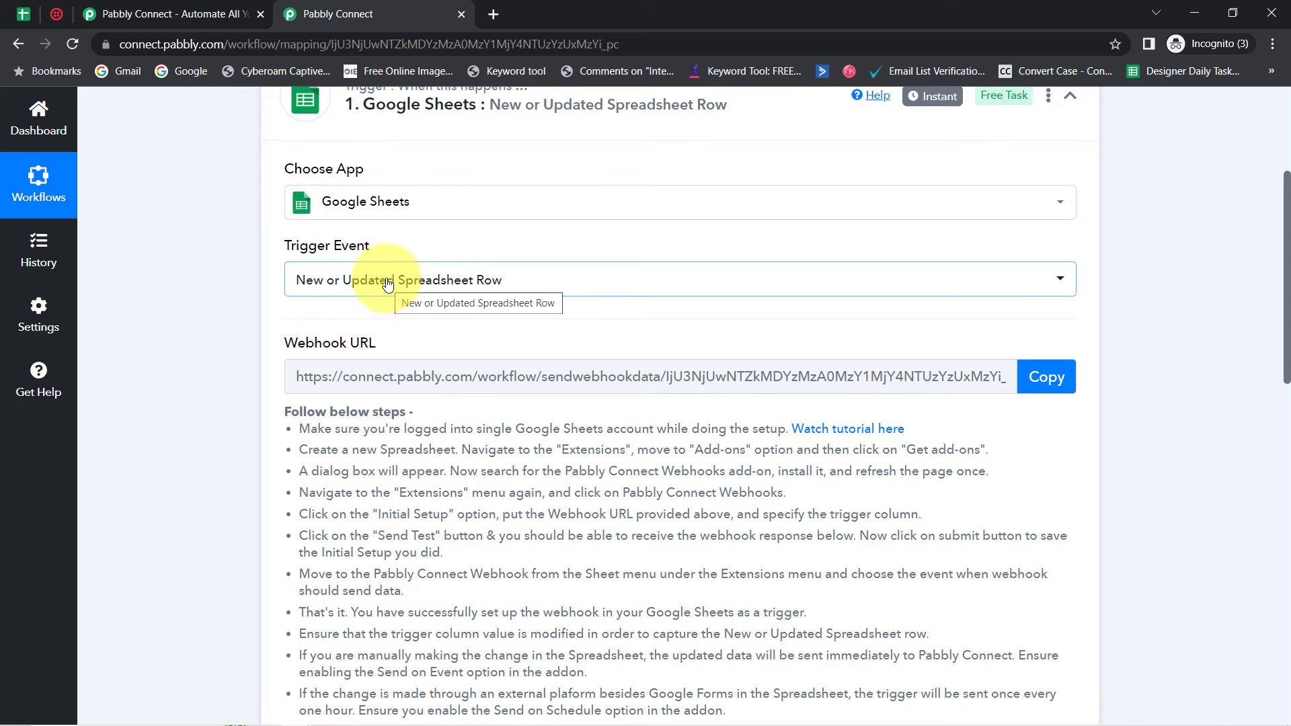
click(326, 281)
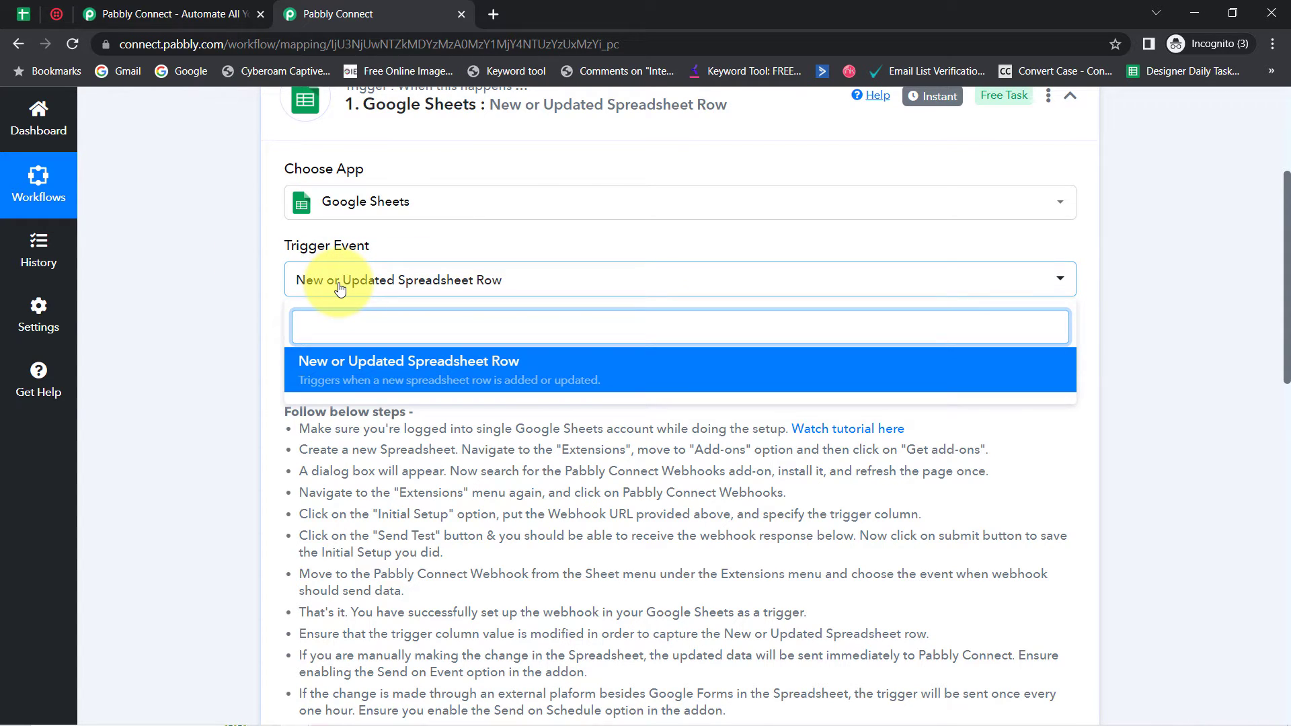
click(205, 332)
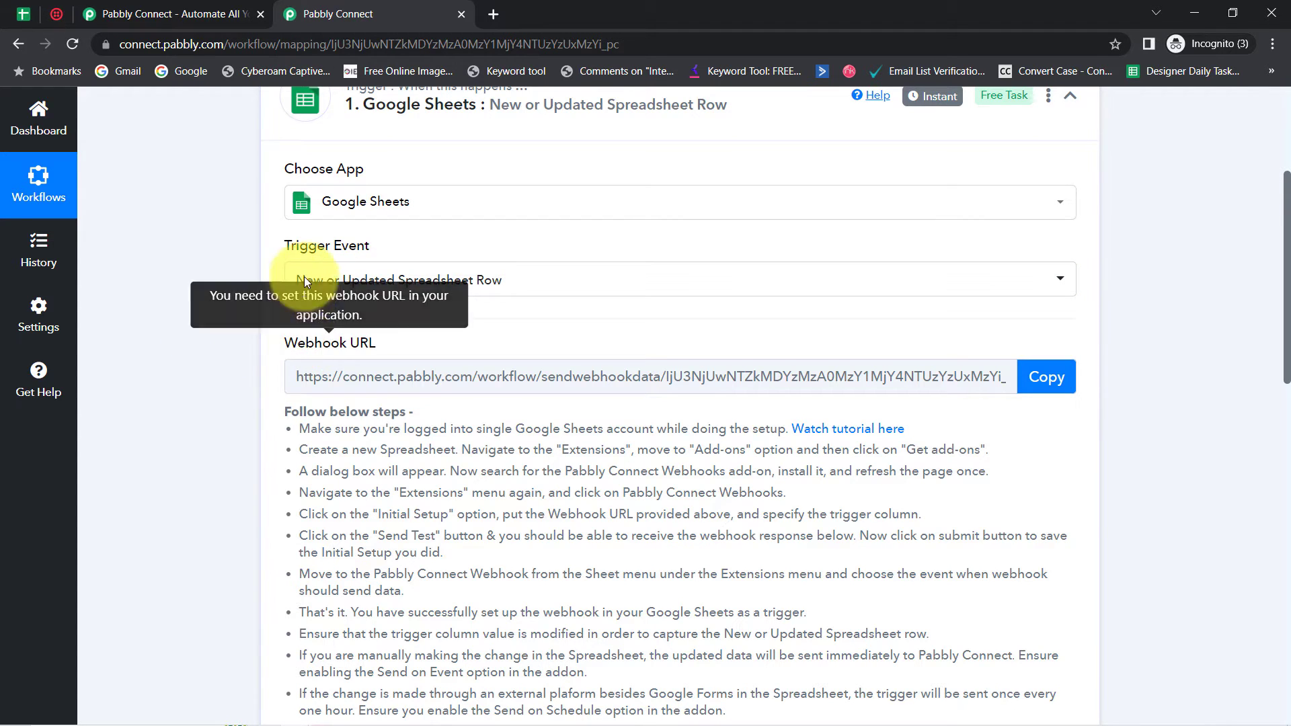
drag(291, 246, 393, 240)
drag(298, 343, 402, 337)
drag(291, 411, 361, 609)
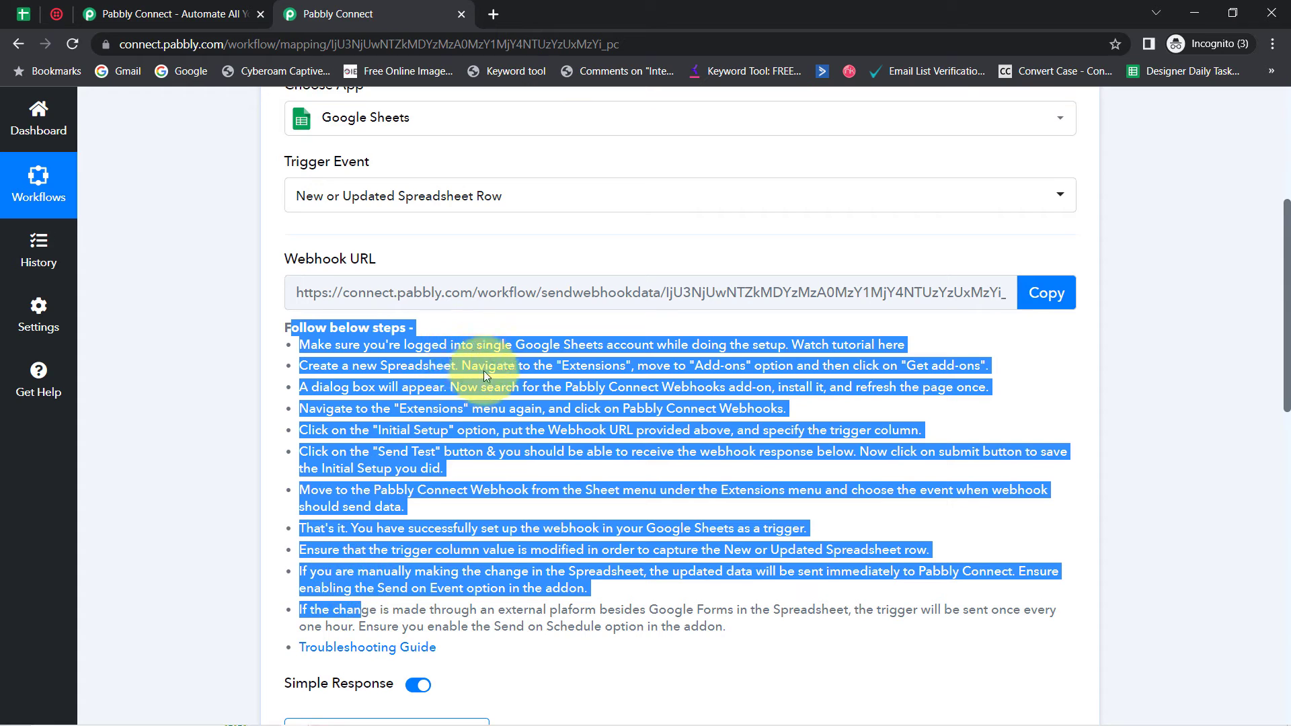
click(446, 401)
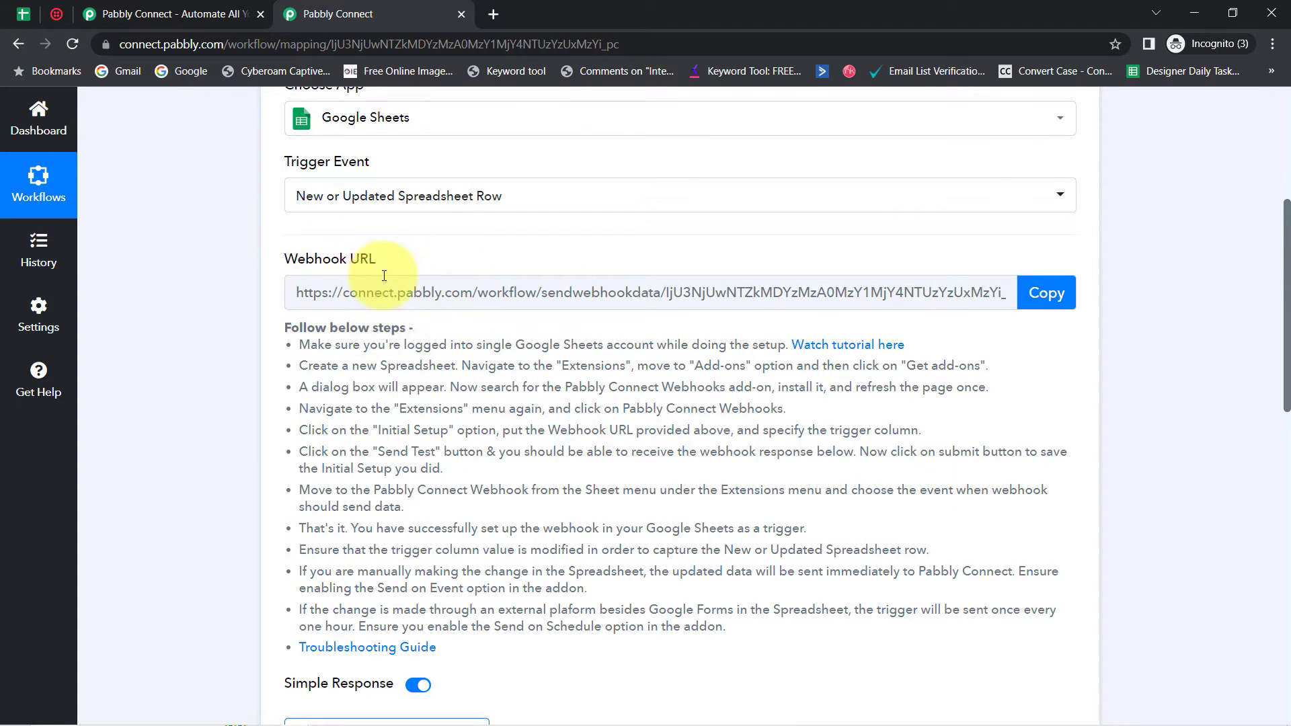
- Close the pabbly.com landing tab and copy the trigger's webhook URL
scroll(421, 209, up, 5)
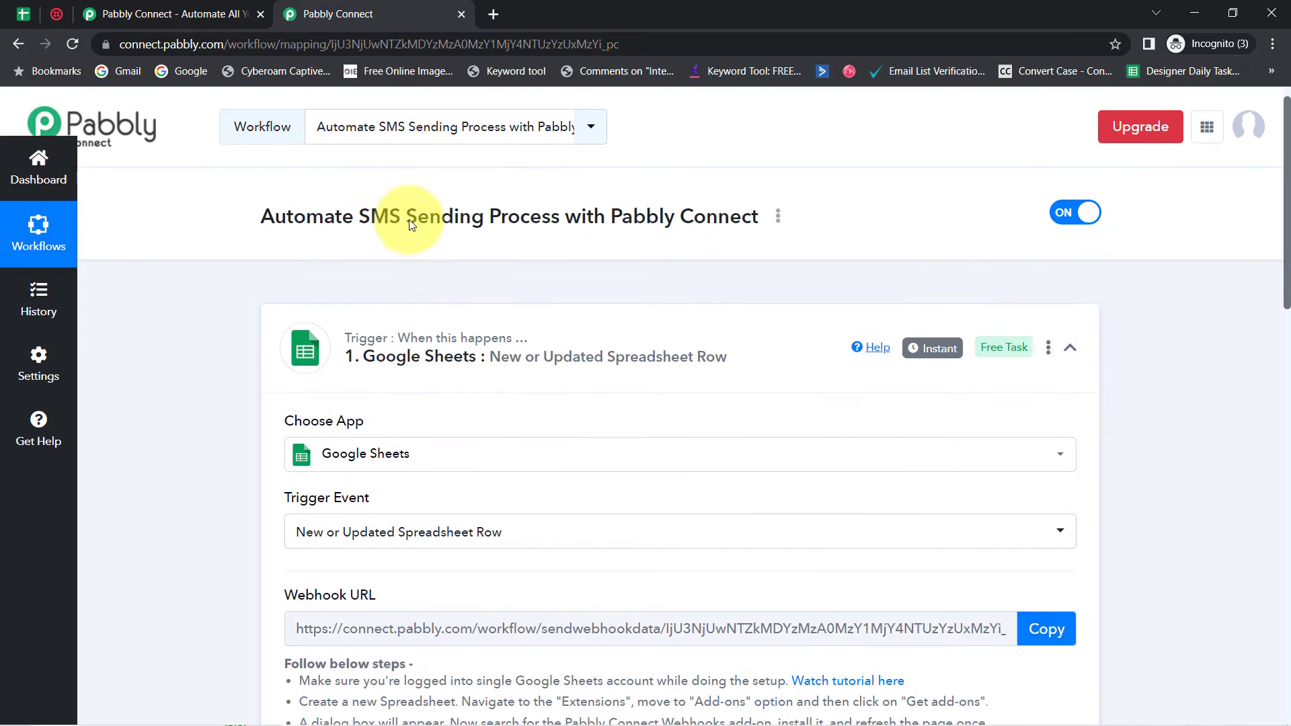
click(23, 14)
click(356, 14)
click(231, 8)
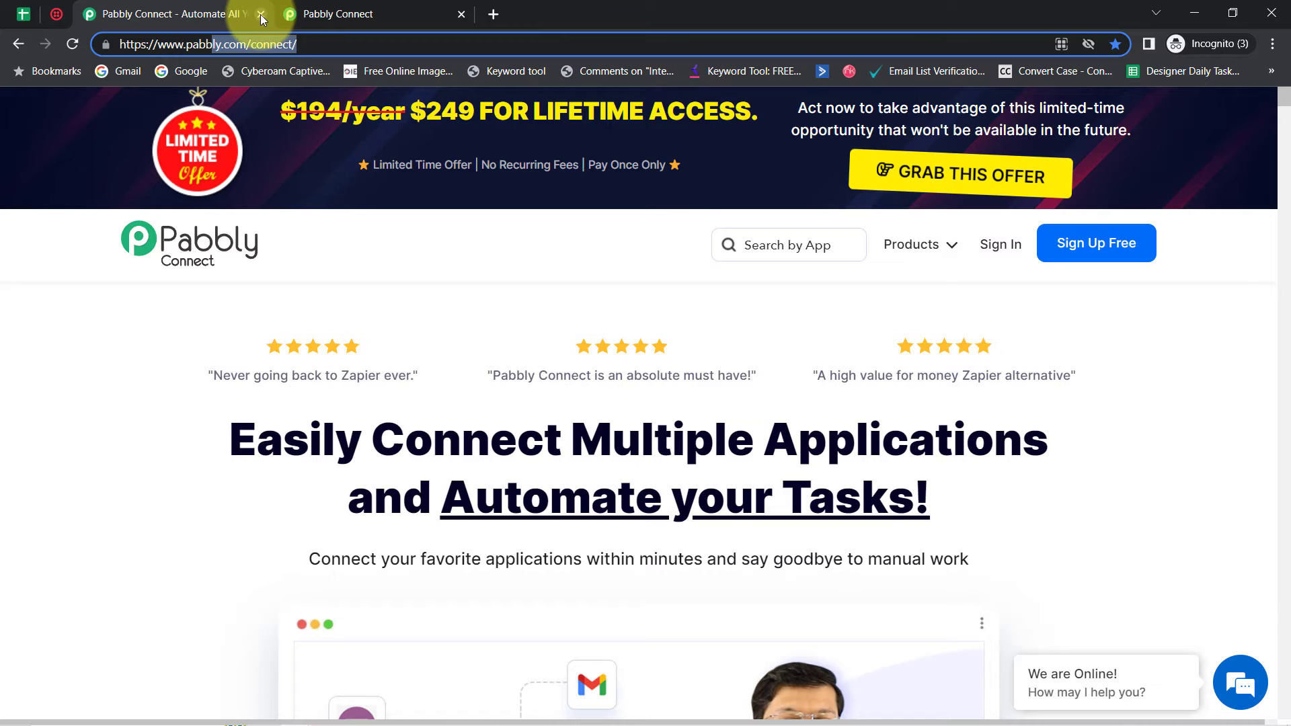
click(261, 14)
scroll(351, 390, down, 2)
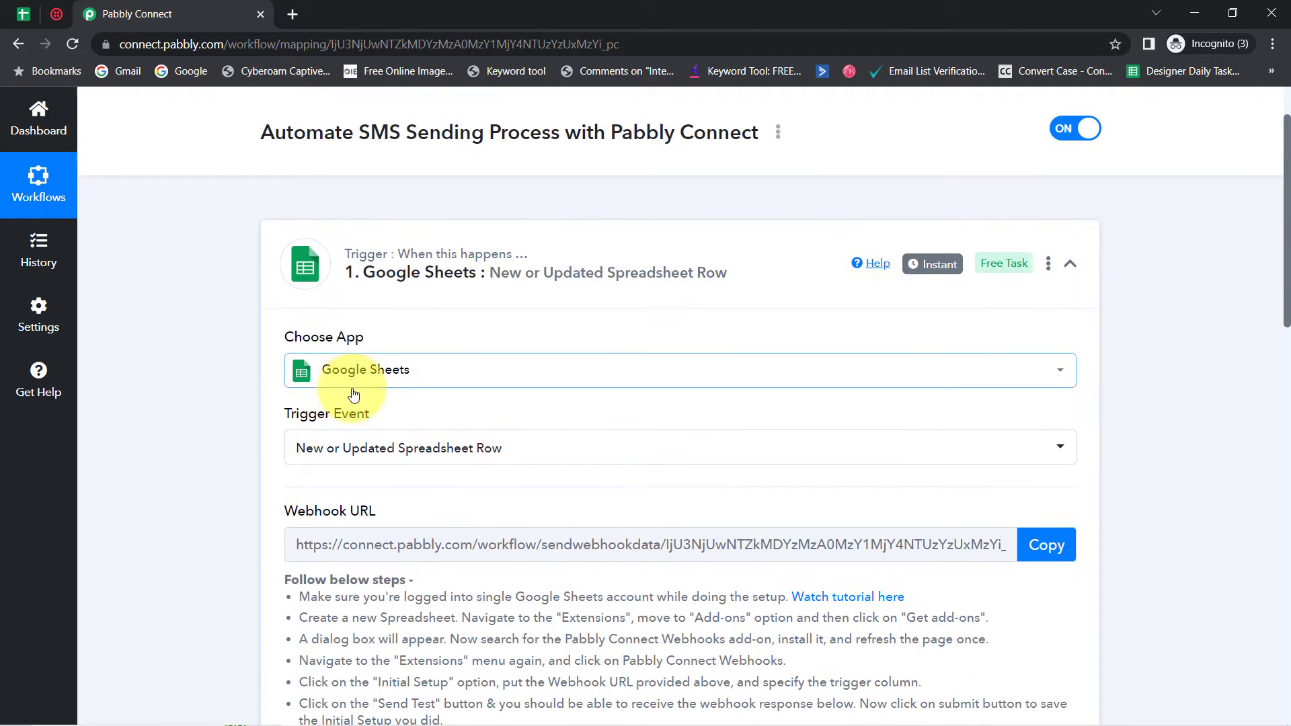
scroll(351, 390, down, 2)
click(1046, 375)
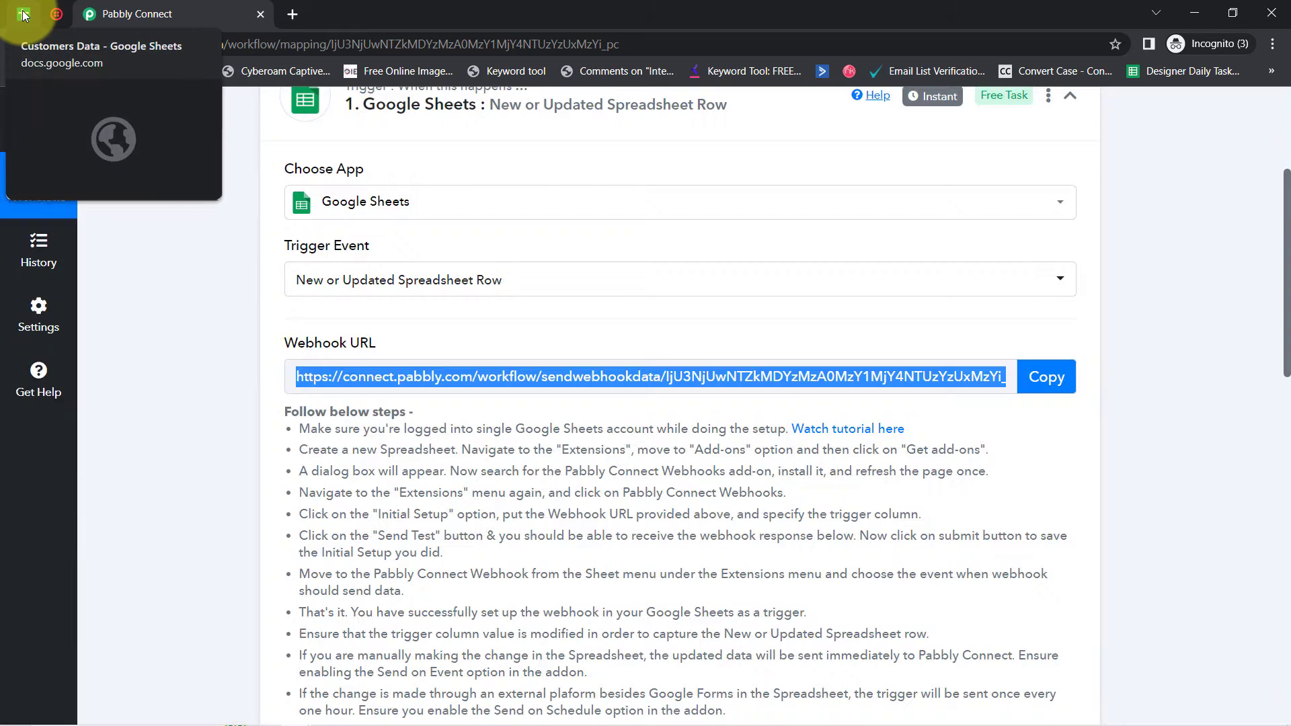
click(23, 15)
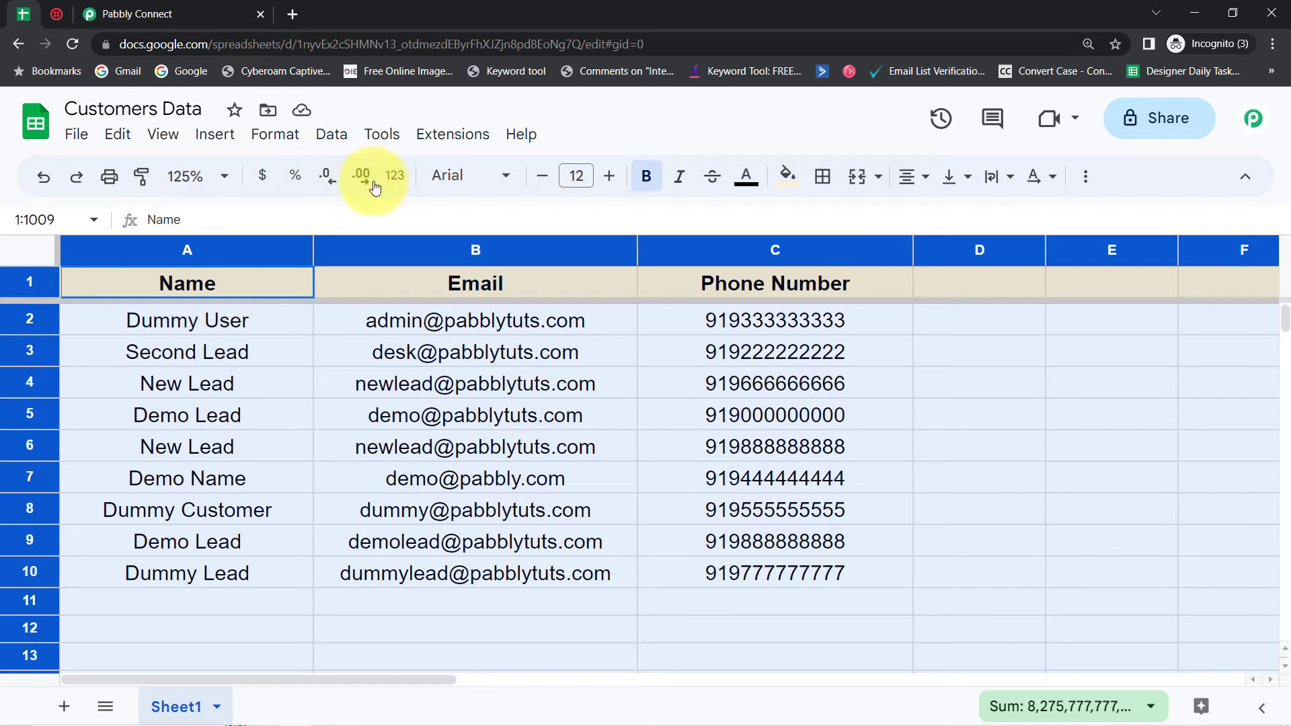
click(452, 352)
click(445, 136)
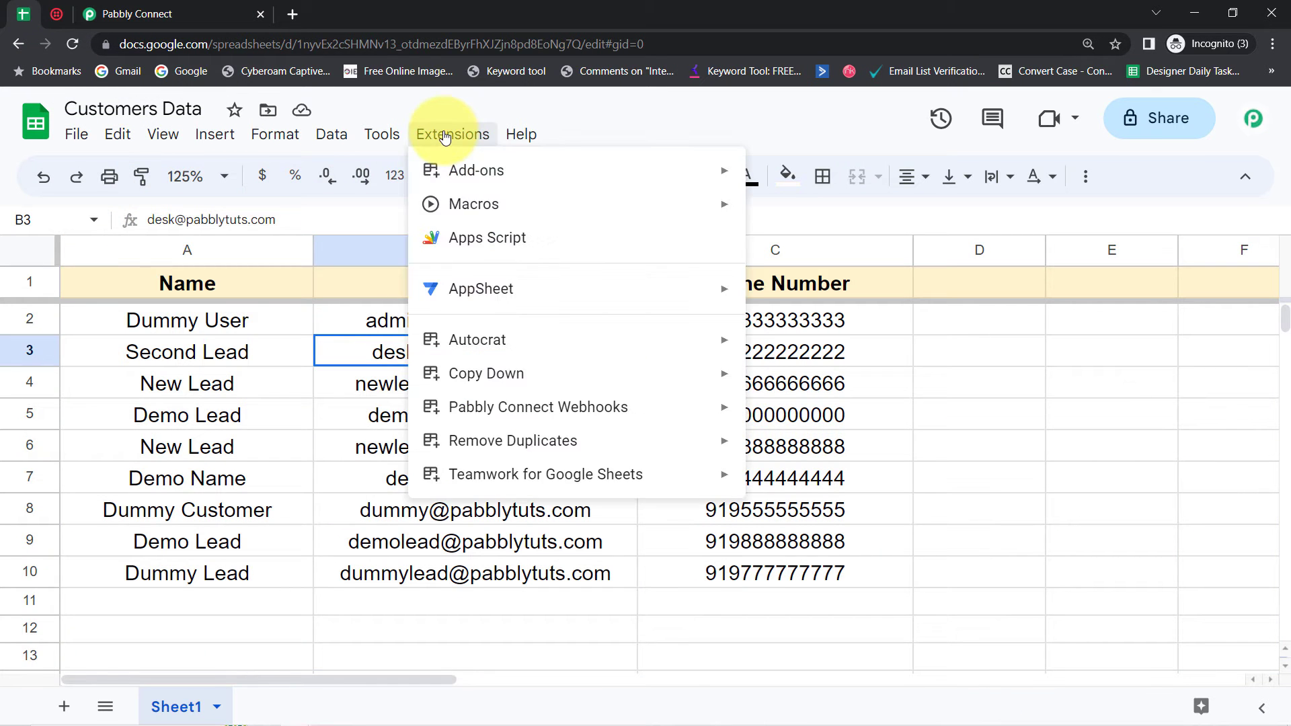
mouse_move(547, 173)
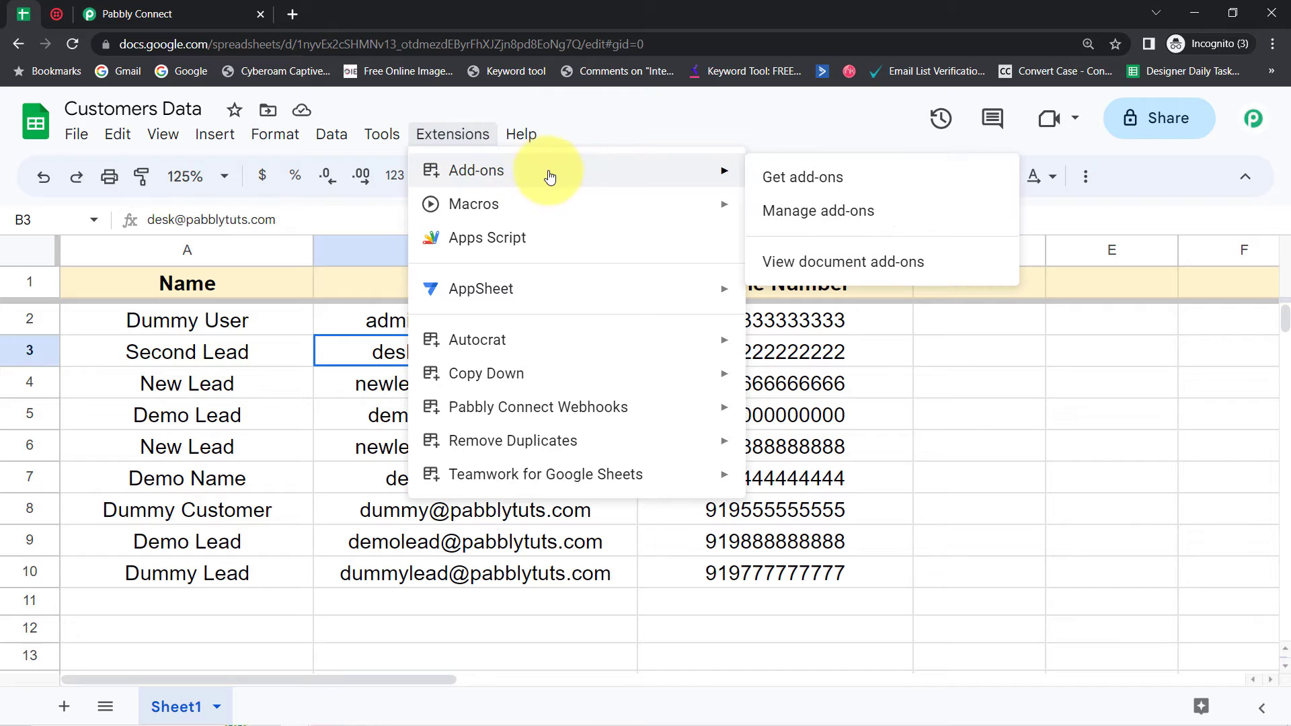
click(803, 176)
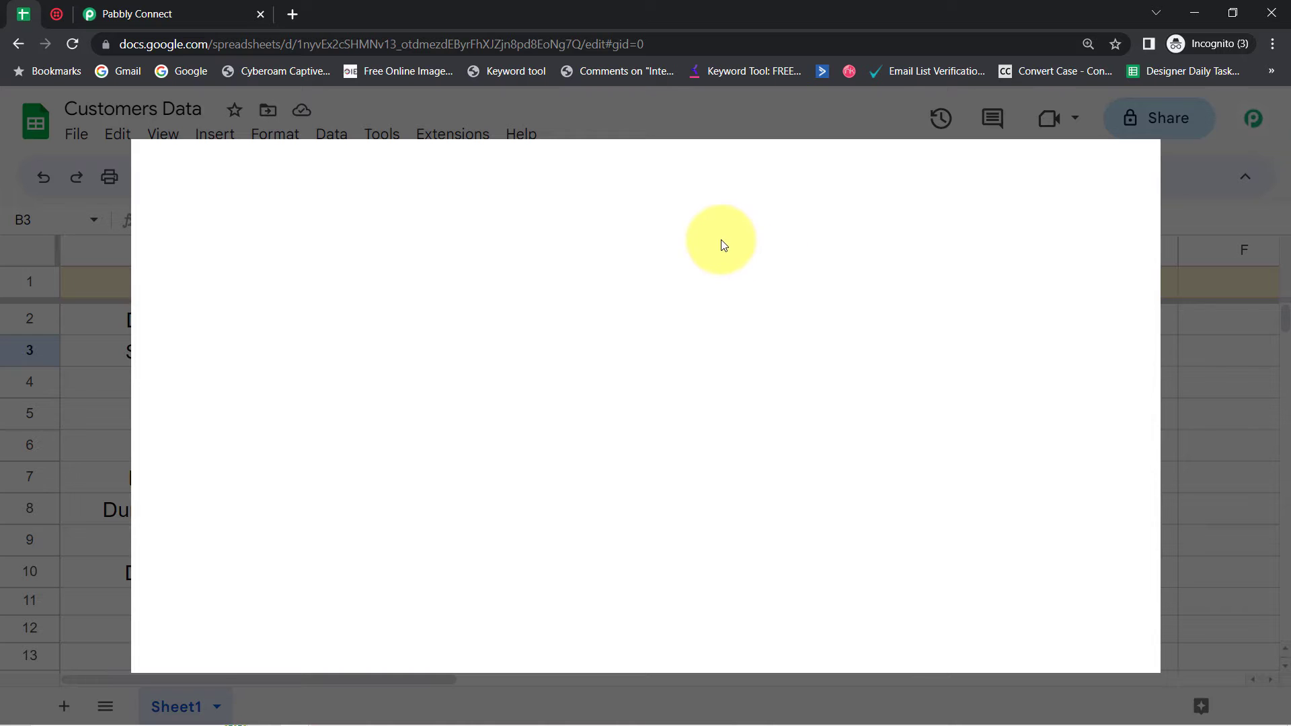
text(pabbly)
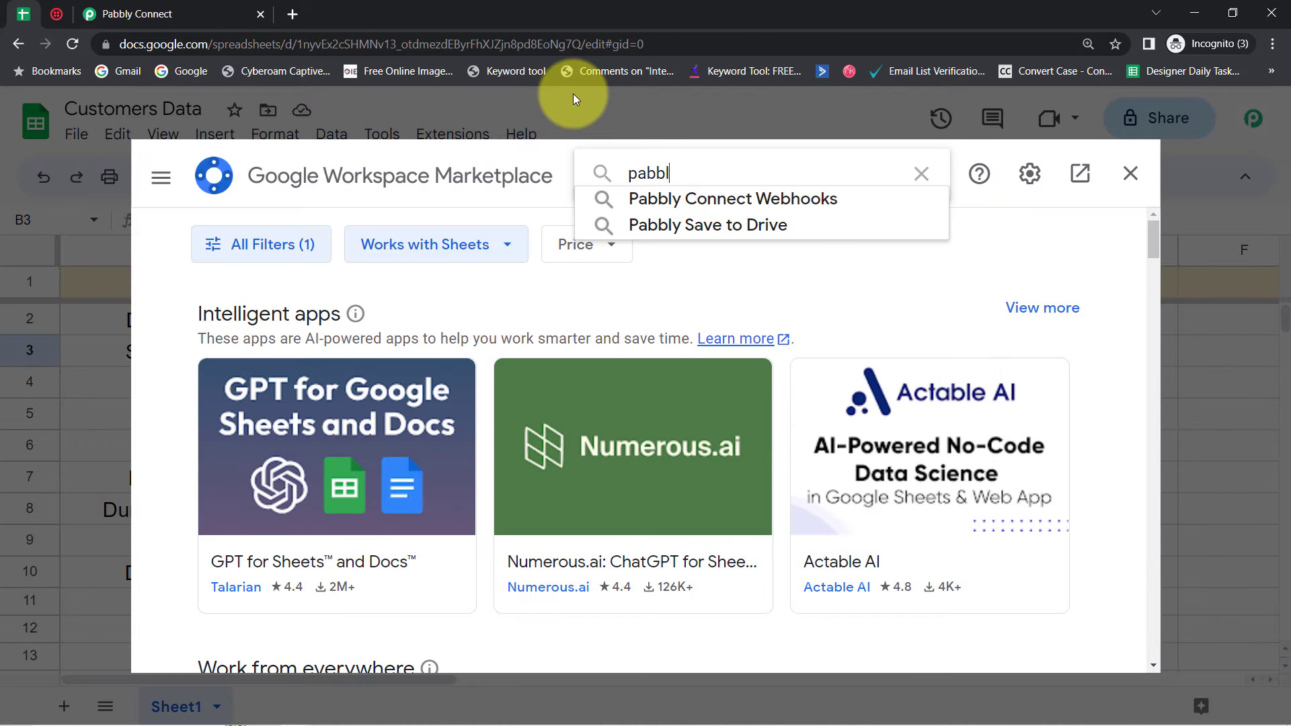
click(682, 204)
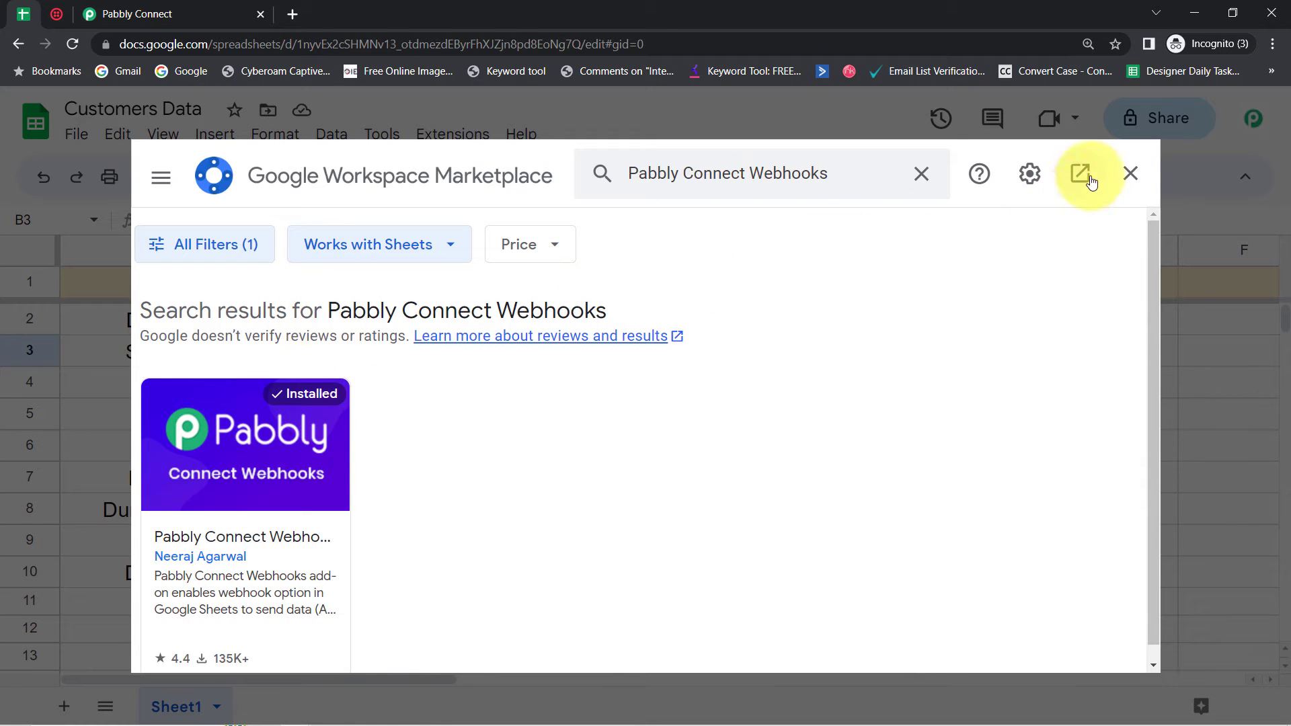
click(1123, 186)
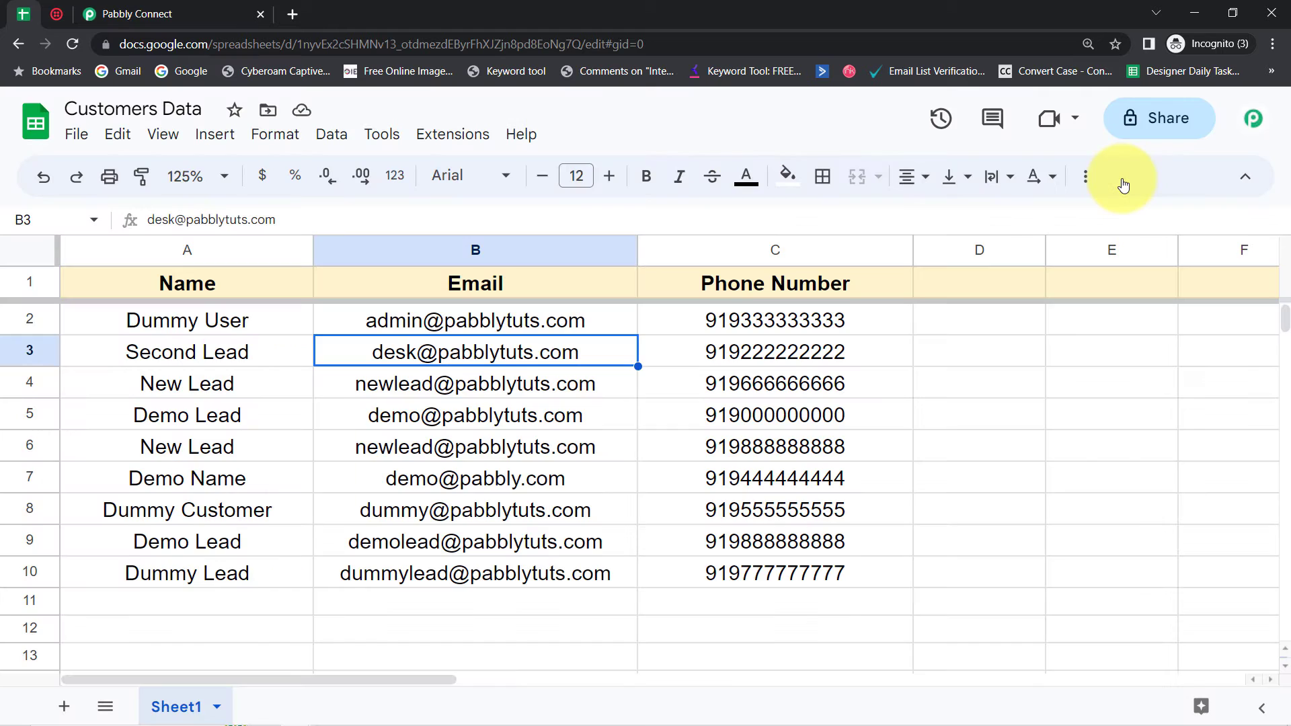
click(462, 138)
- Open Extensions > Pabbly Connect Webhooks > Initial Setup and copy the workflow's webhook URL
mouse_move(525, 403)
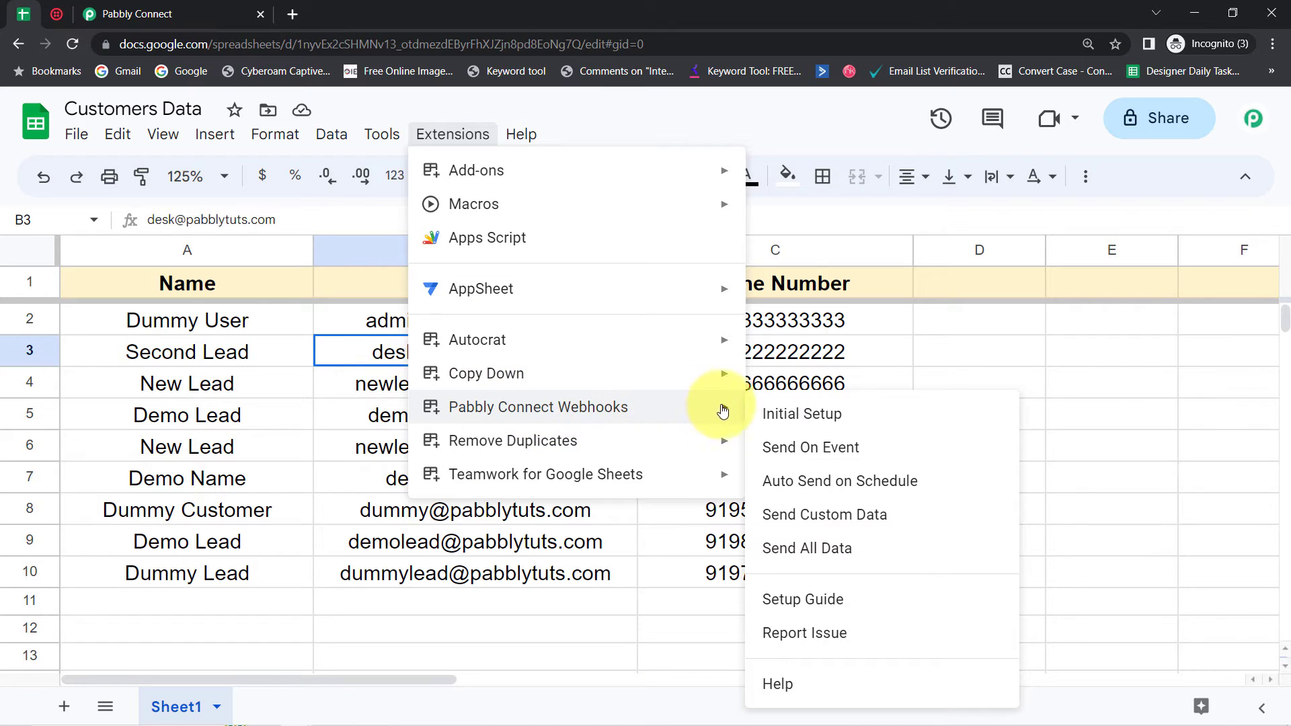
click(788, 414)
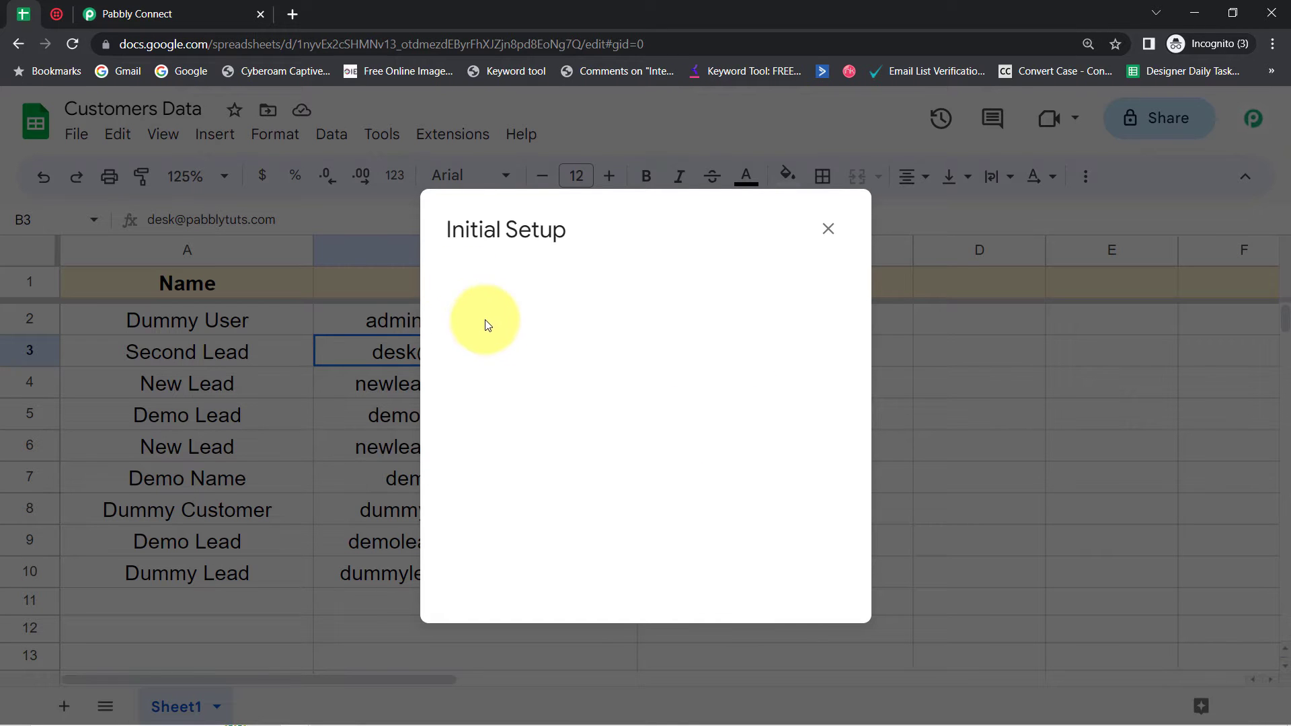
click(114, 10)
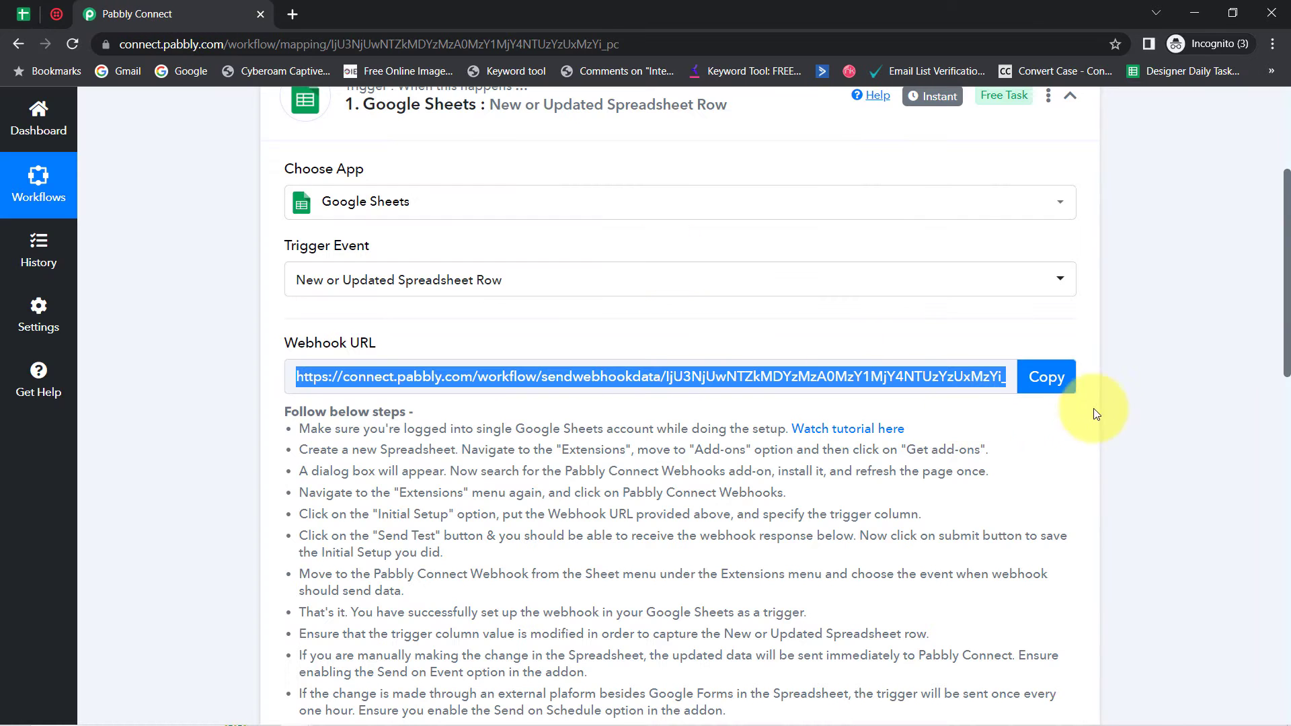
click(1026, 369)
click(23, 14)
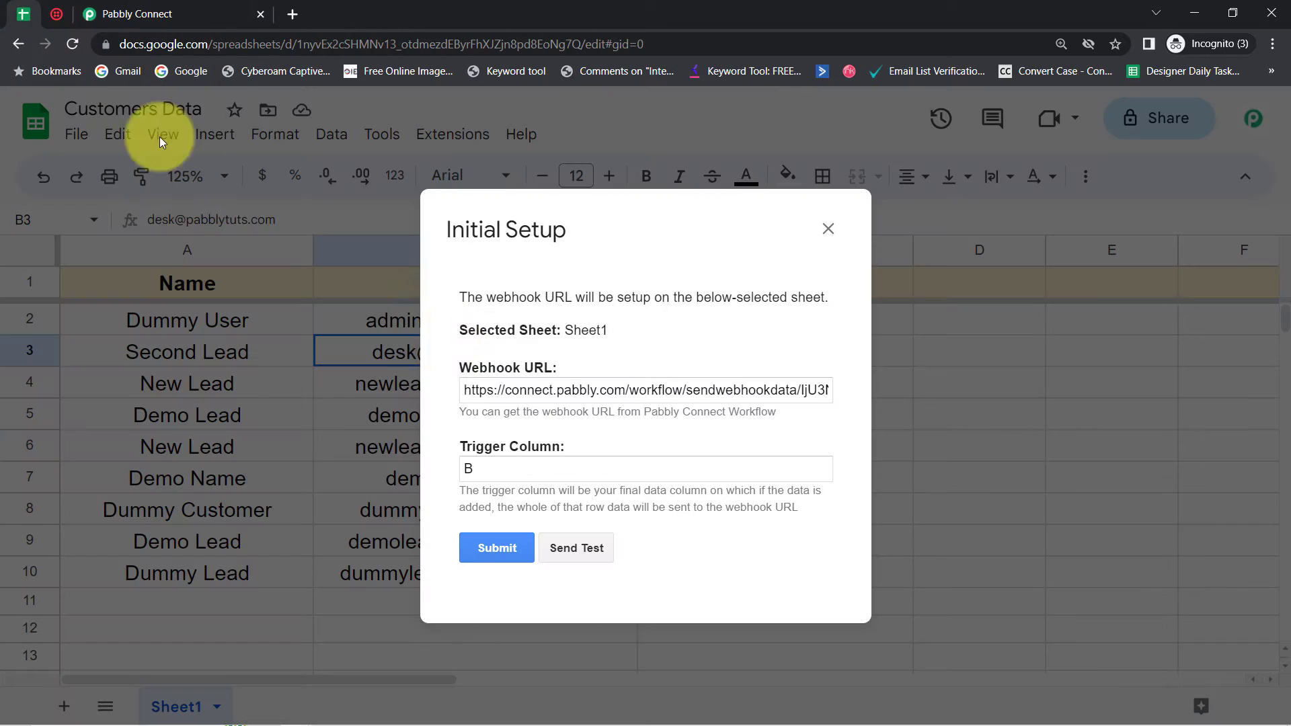
- Replace the Webhook URL field with the copied URL and move the dialog aside
double_click(564, 391)
key(ctrl+a)
key(BackSpace)
click(488, 471)
click(514, 392)
key(ctrl+v)
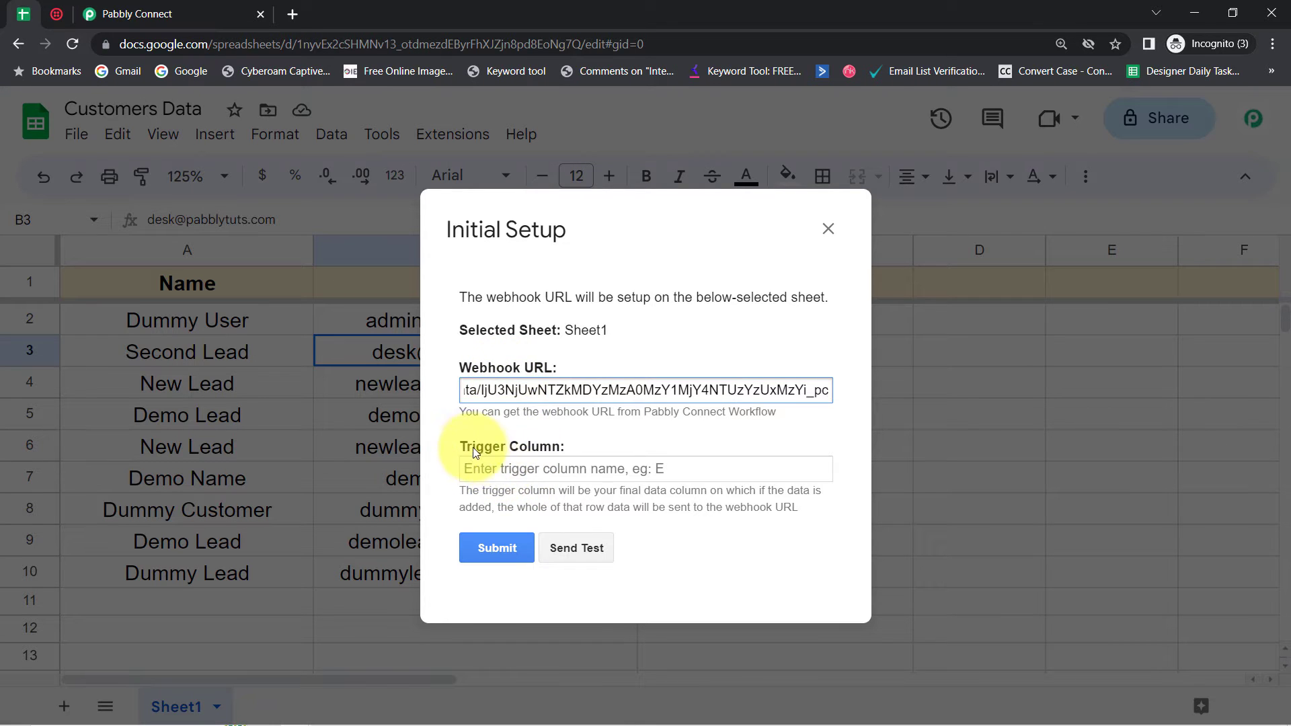
drag(473, 447, 509, 446)
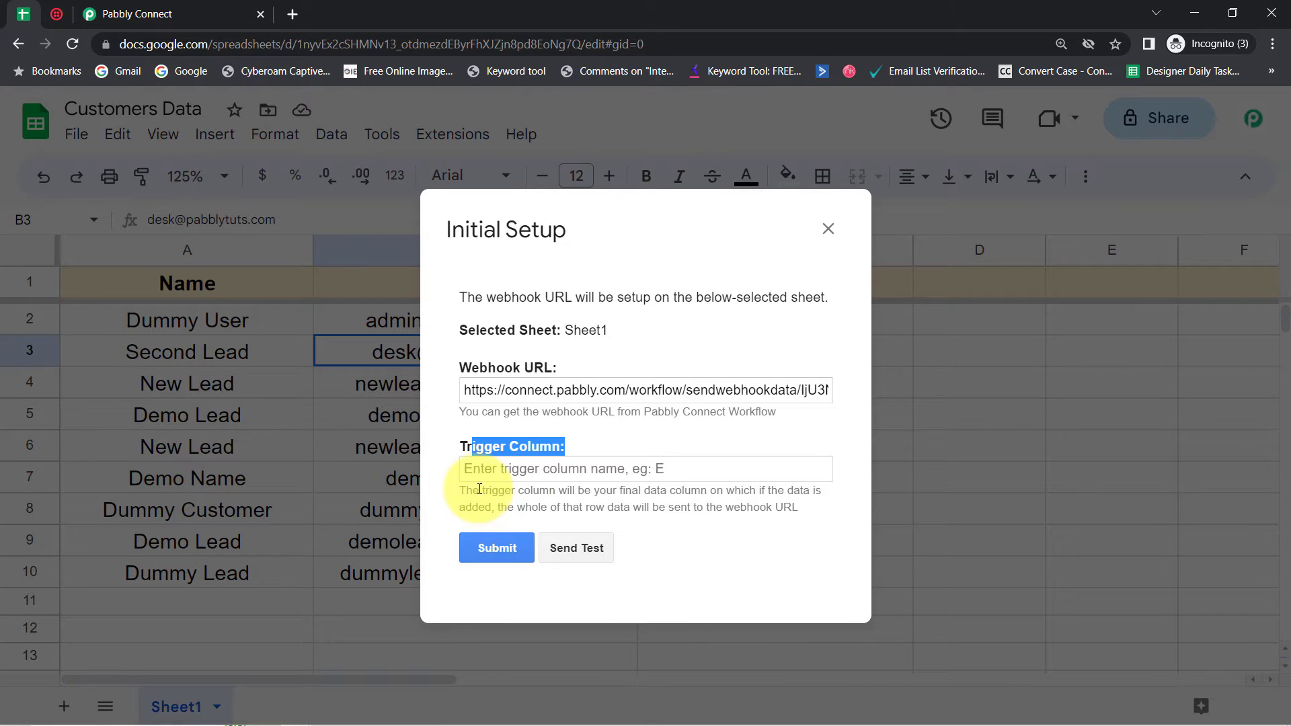
drag(478, 489, 785, 507)
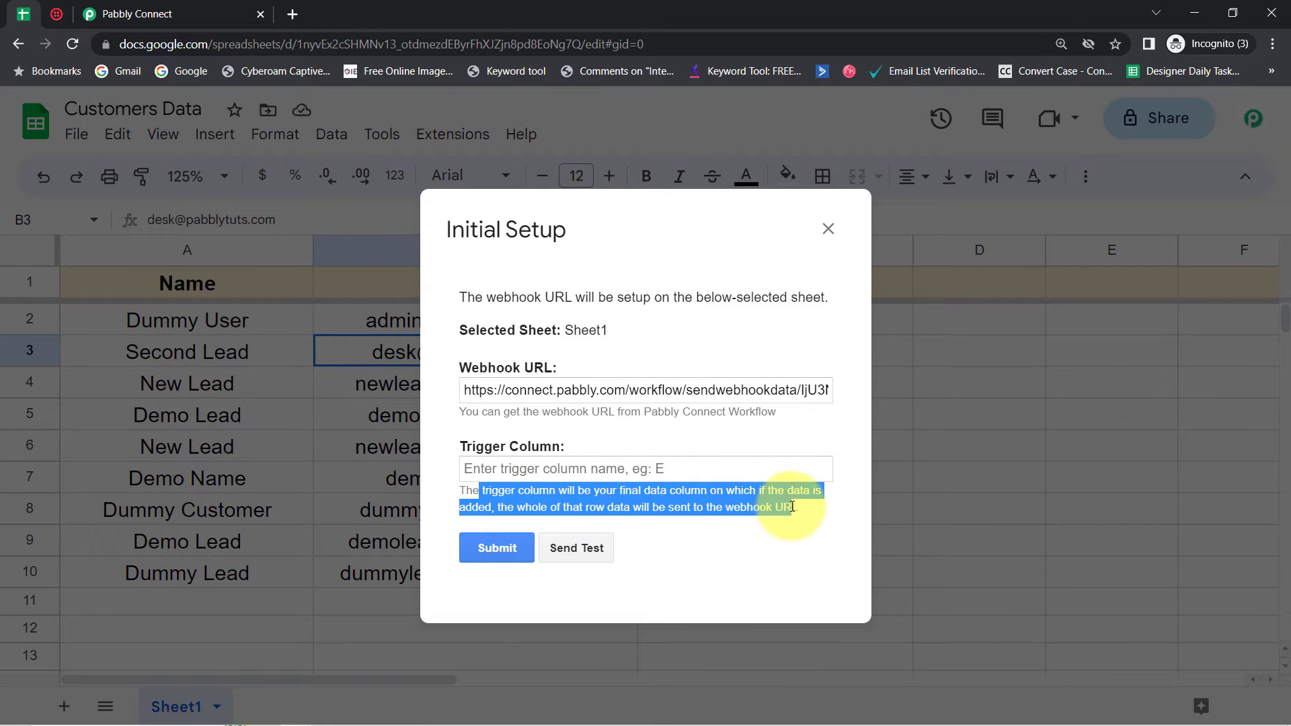
click(508, 449)
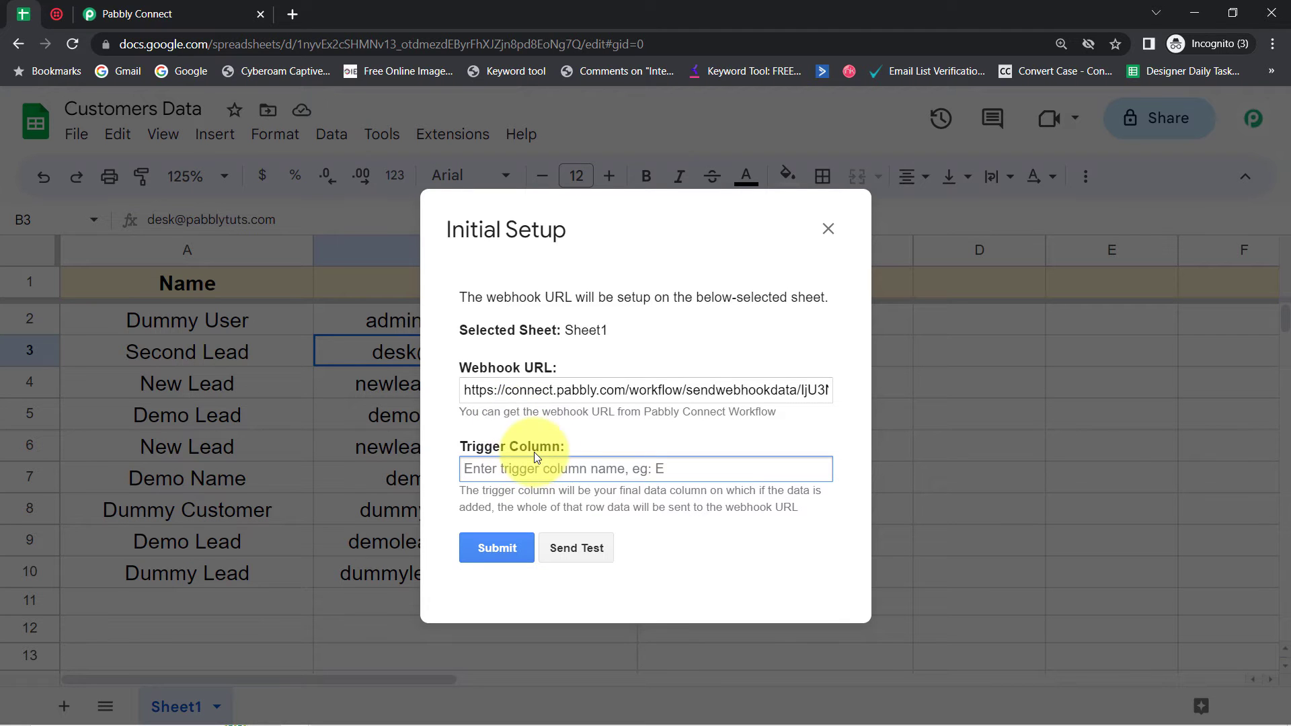
drag(534, 232, 940, 208)
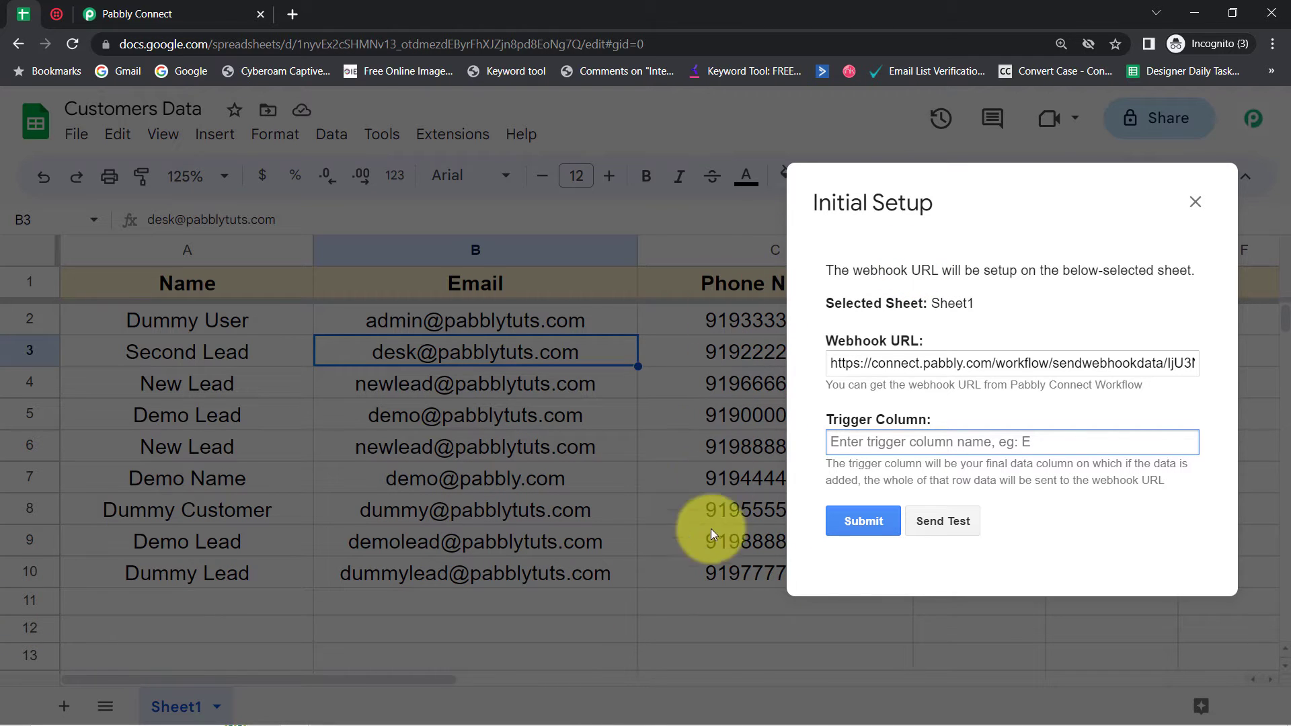
- Enter trigger column C, send test data, submit the setup and close the dialog
click(846, 441)
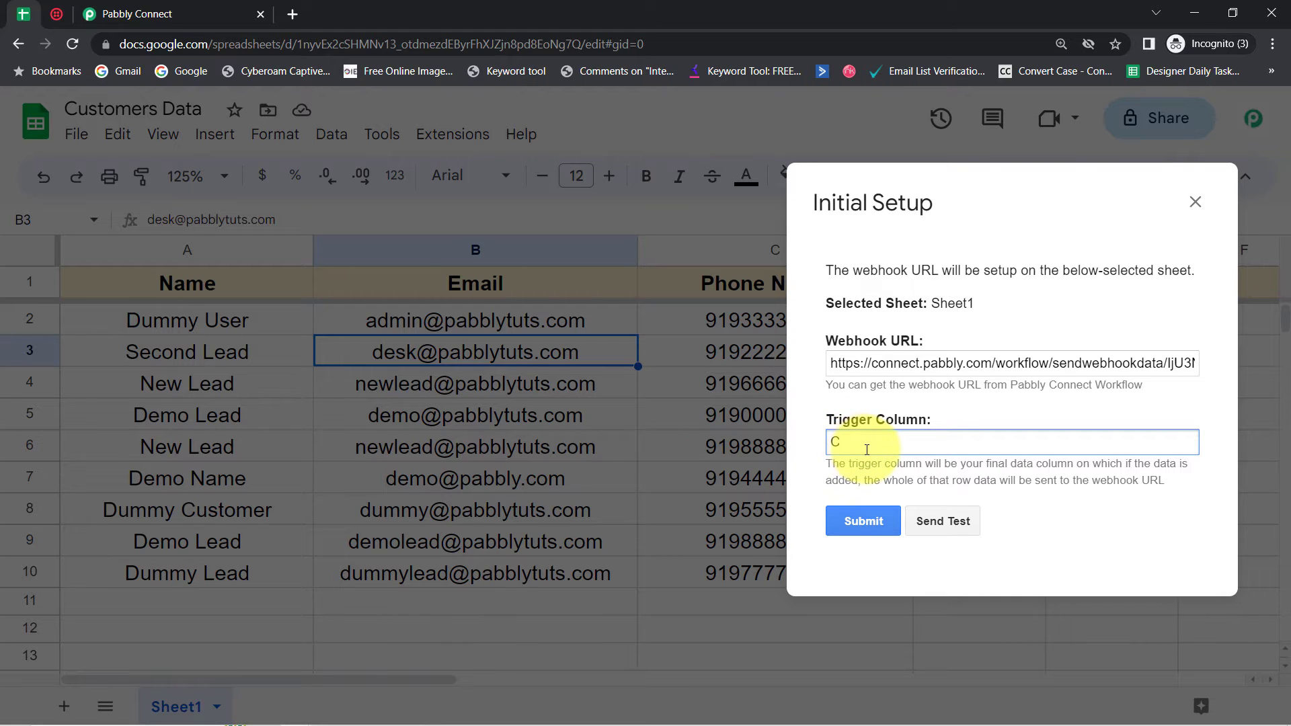
click(934, 523)
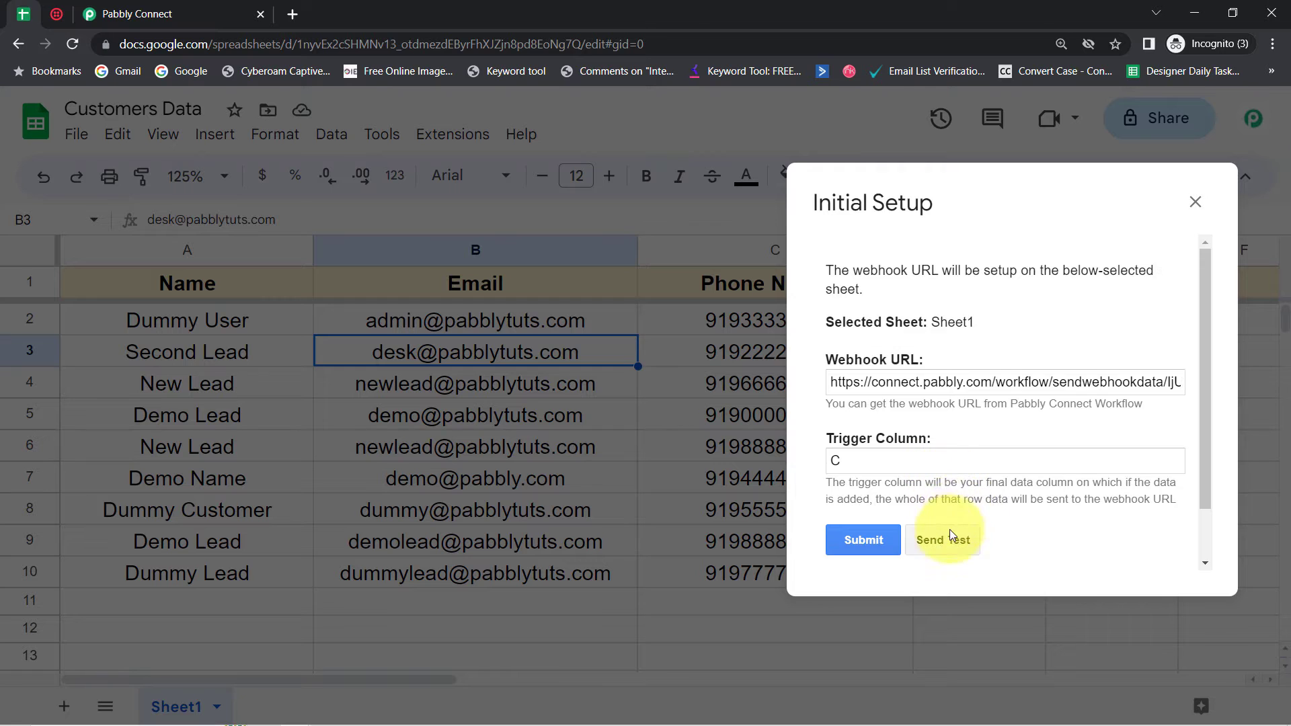
scroll(929, 468, down, 2)
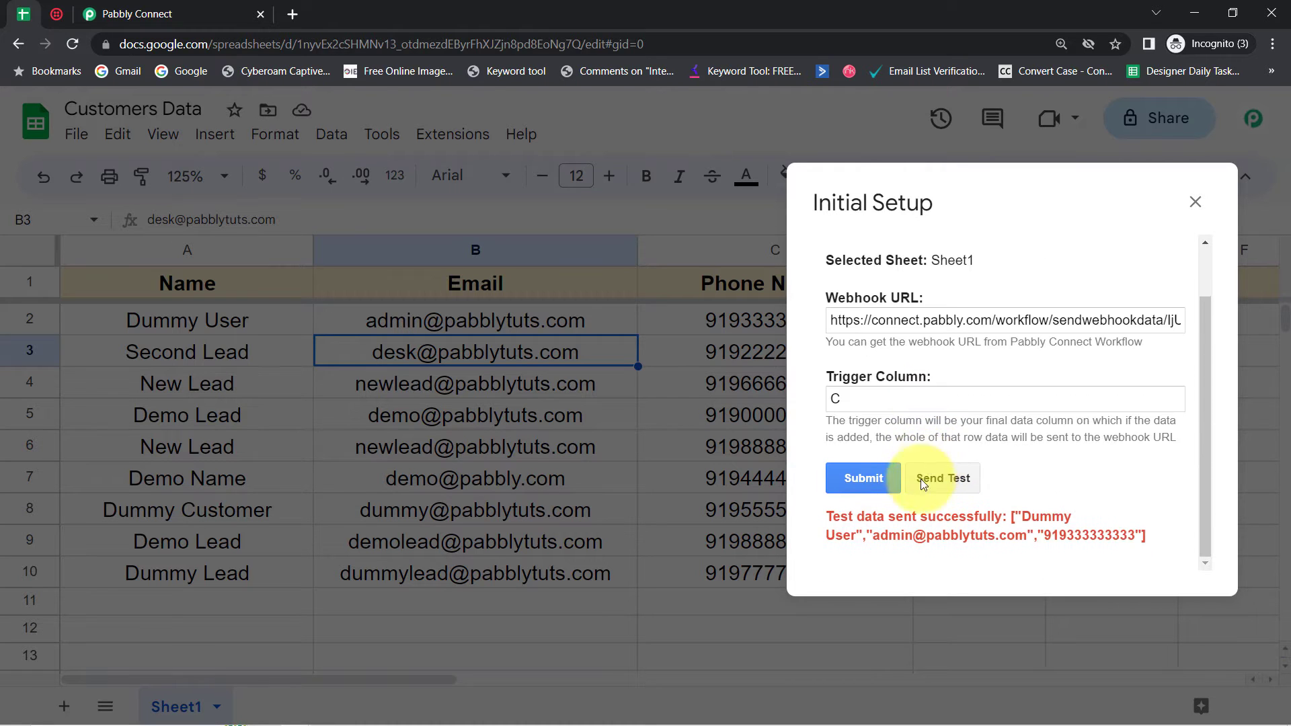
drag(849, 516, 1144, 535)
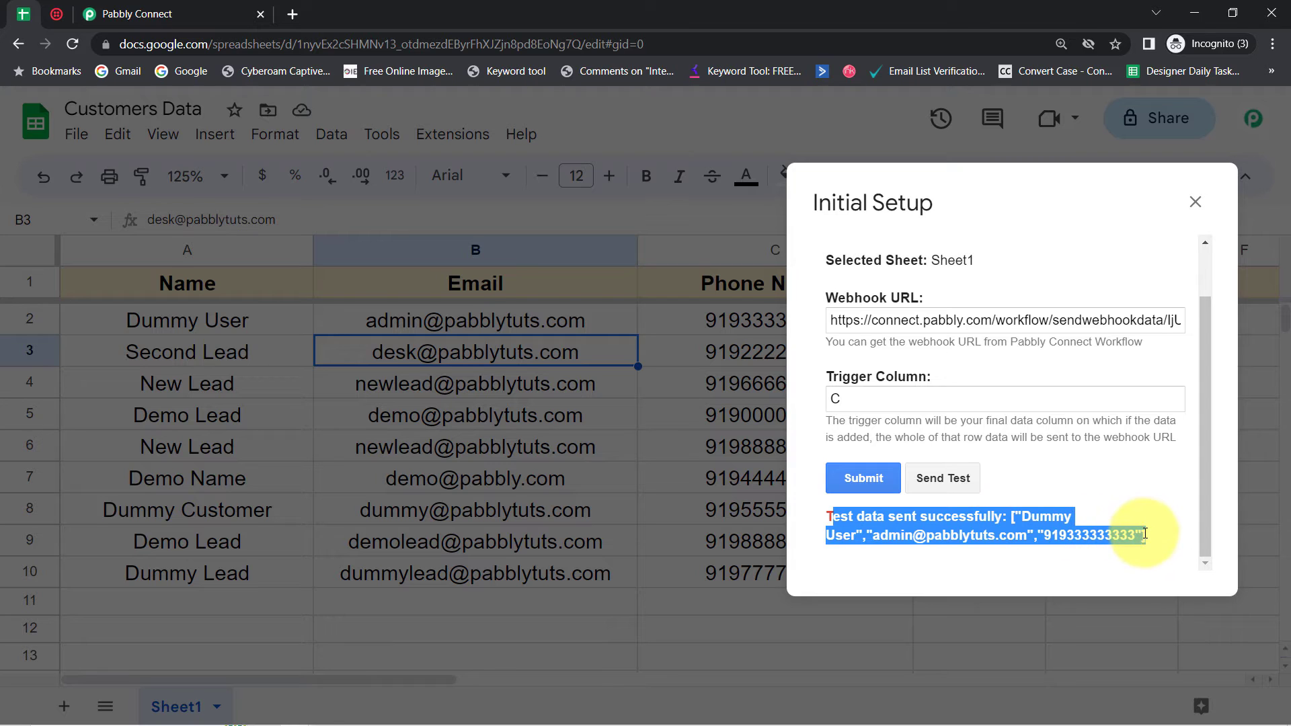
click(846, 483)
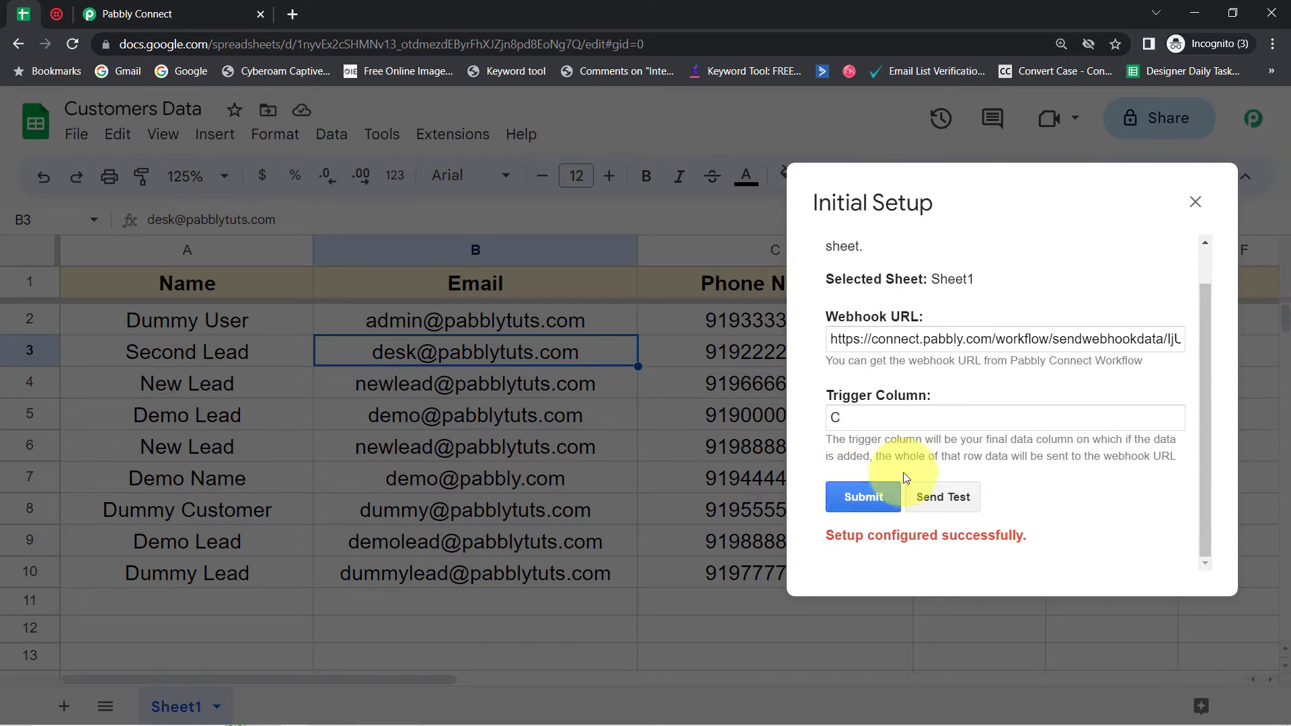
click(1195, 203)
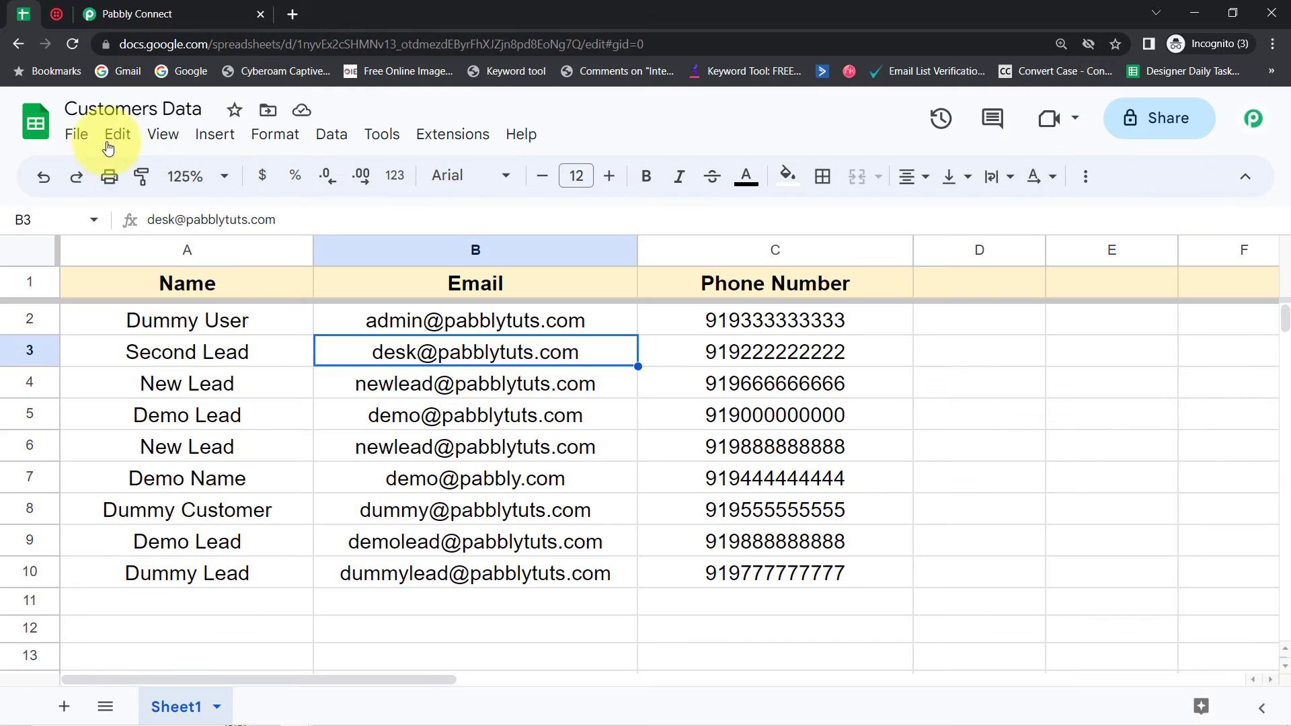
click(157, 5)
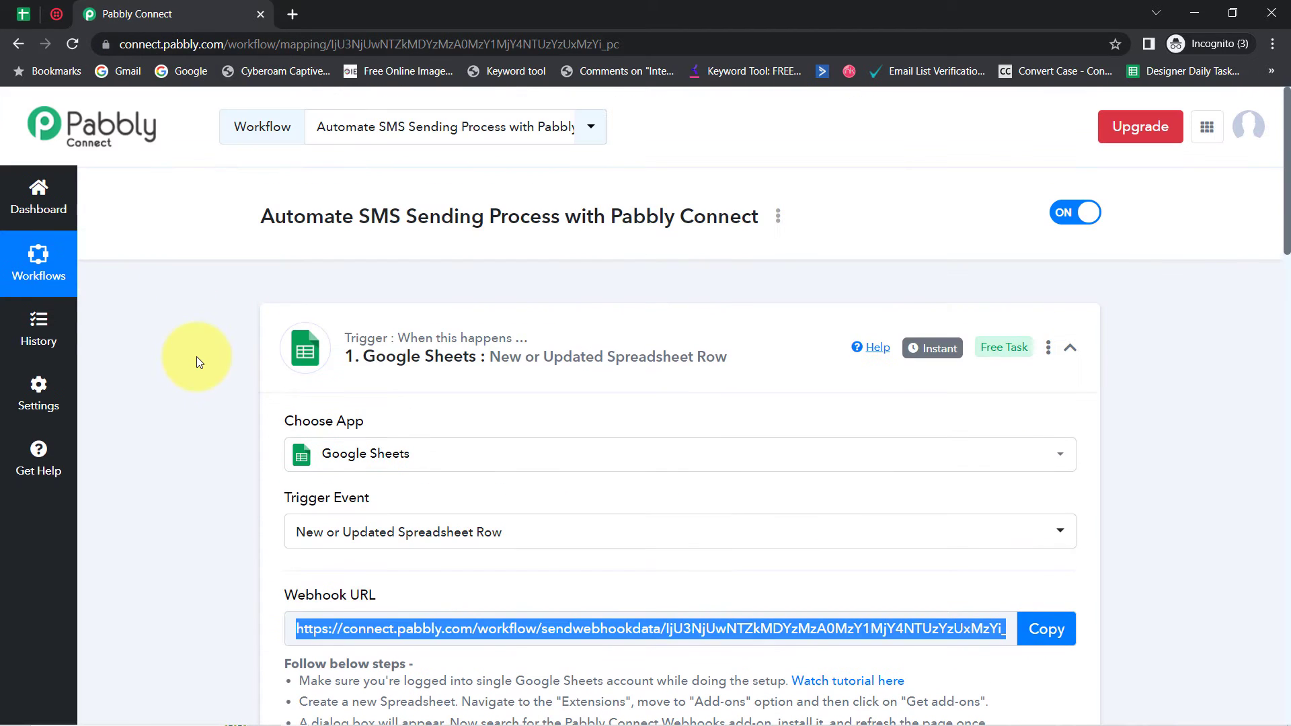
drag(1286, 199, 1284, 452)
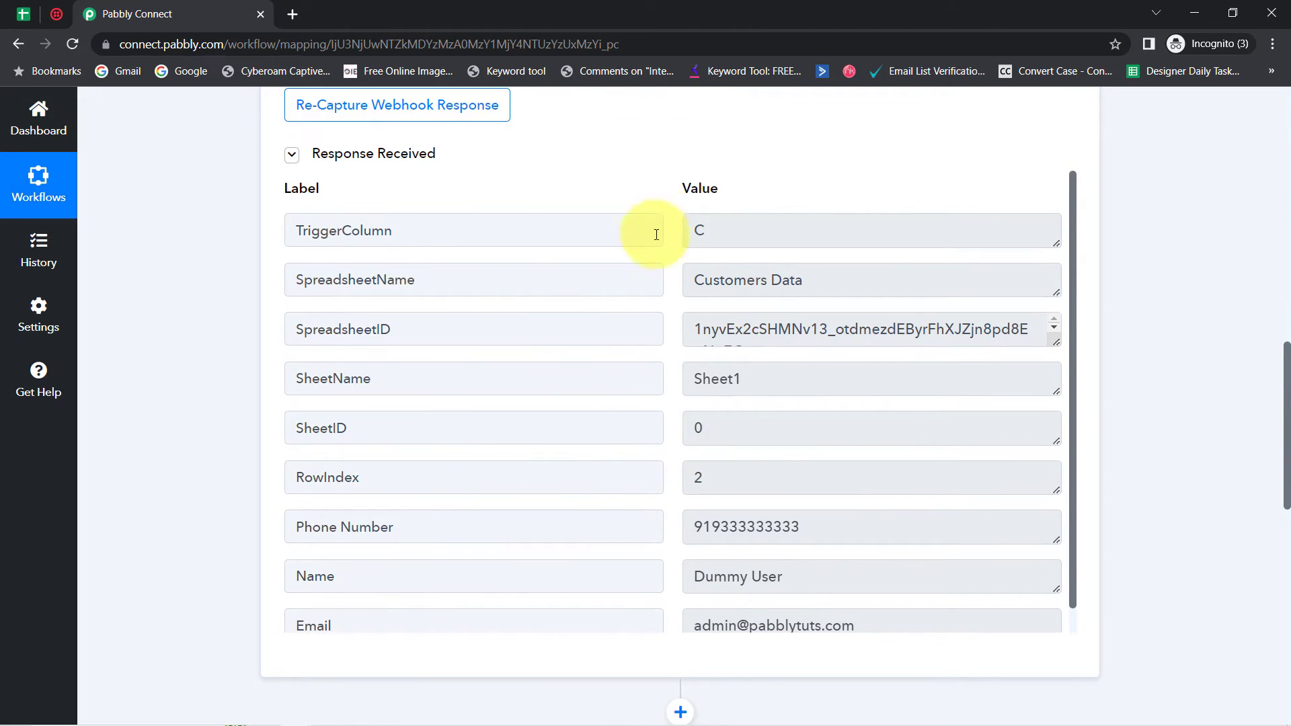
double_click(702, 234)
double_click(762, 280)
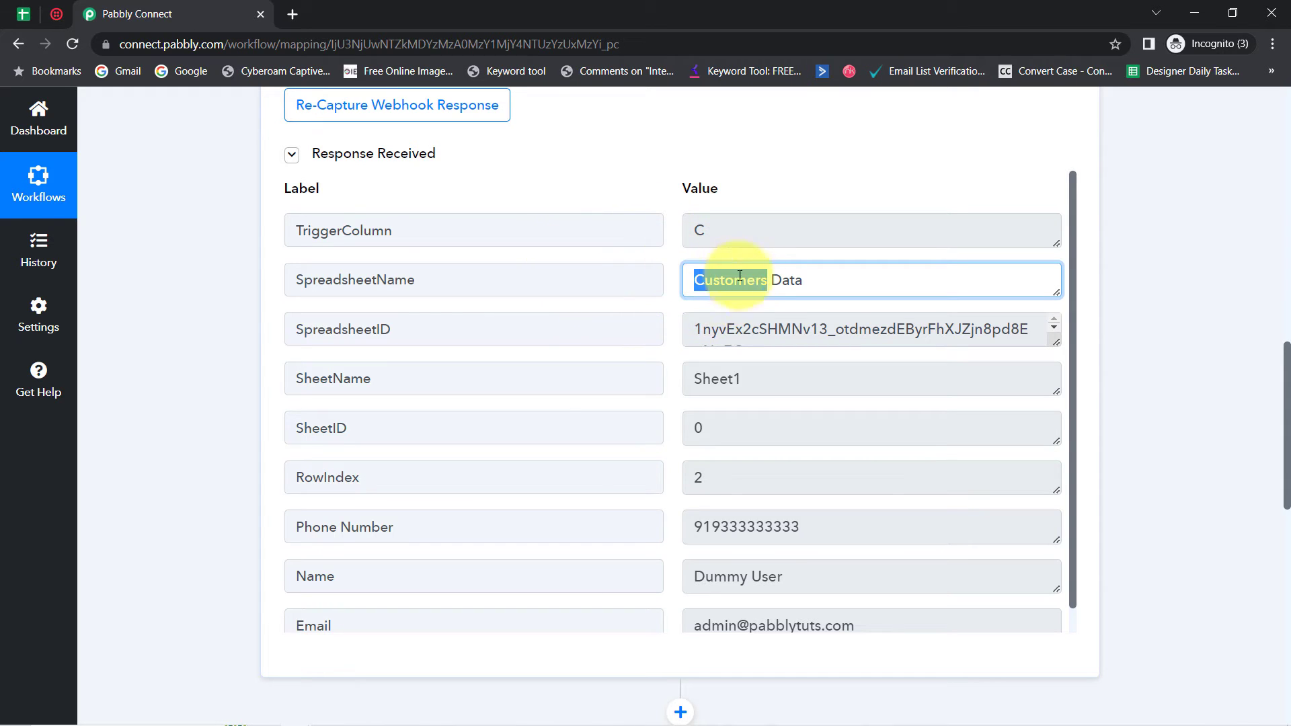
click(735, 326)
double_click(736, 329)
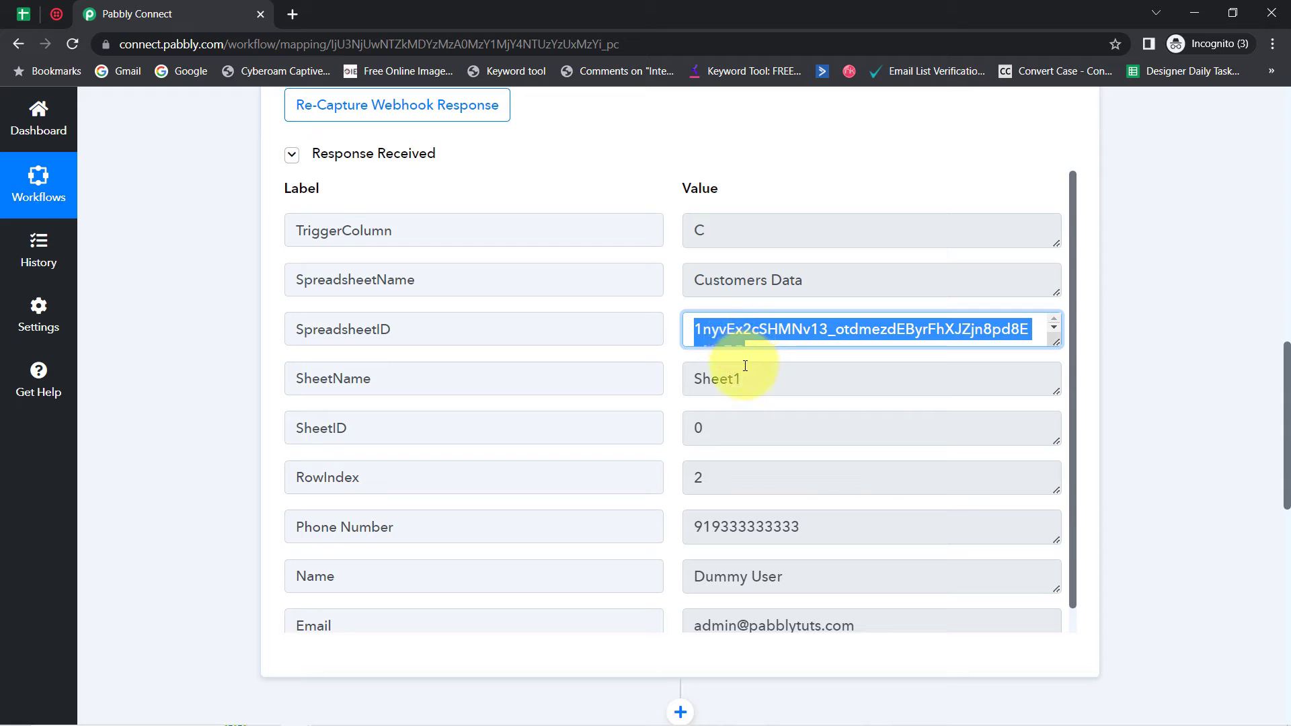
click(712, 378)
double_click(713, 378)
click(23, 13)
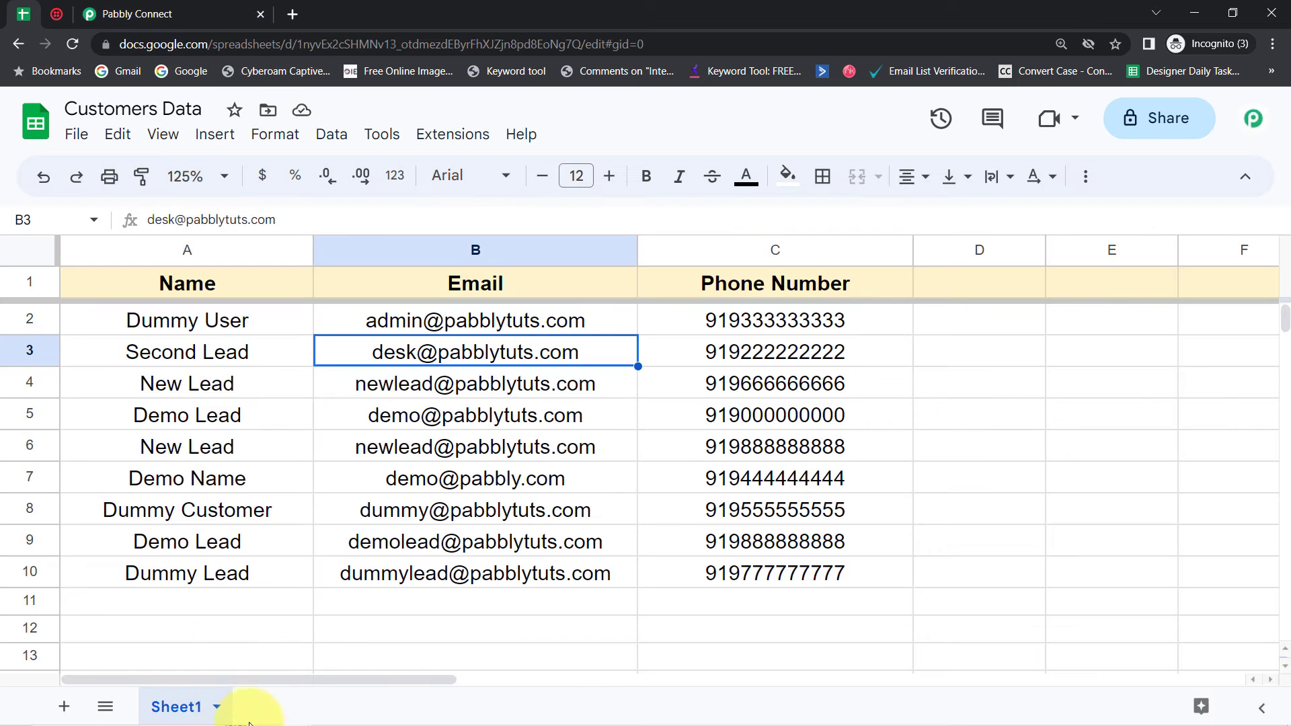
click(194, 8)
scroll(741, 410, down, 1)
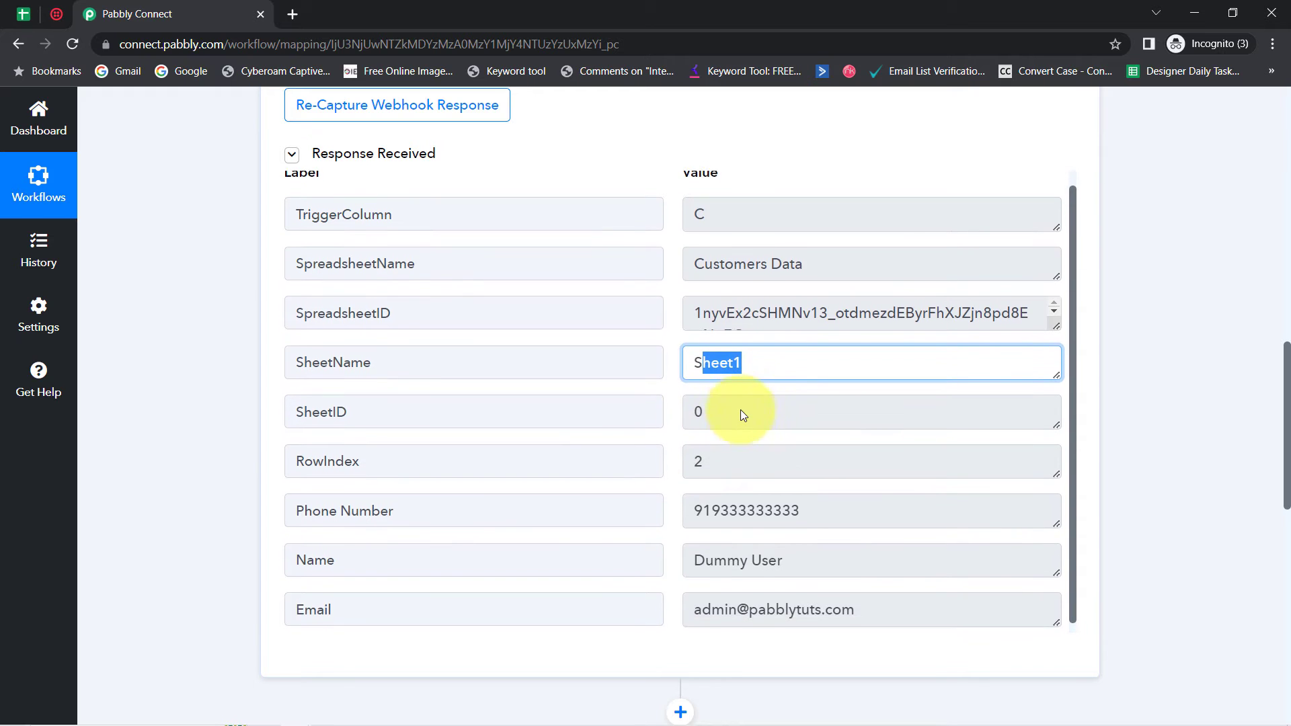
scroll(740, 409, up, 1)
double_click(422, 487)
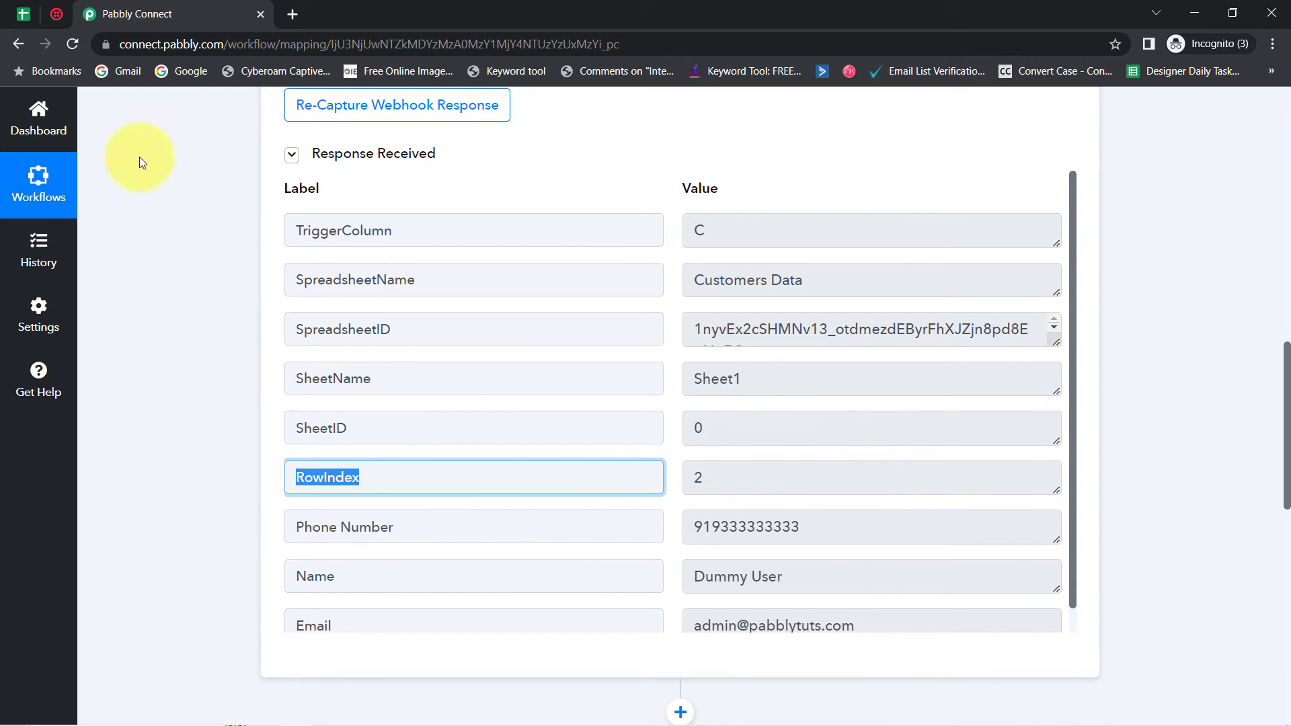
click(30, 11)
click(129, 320)
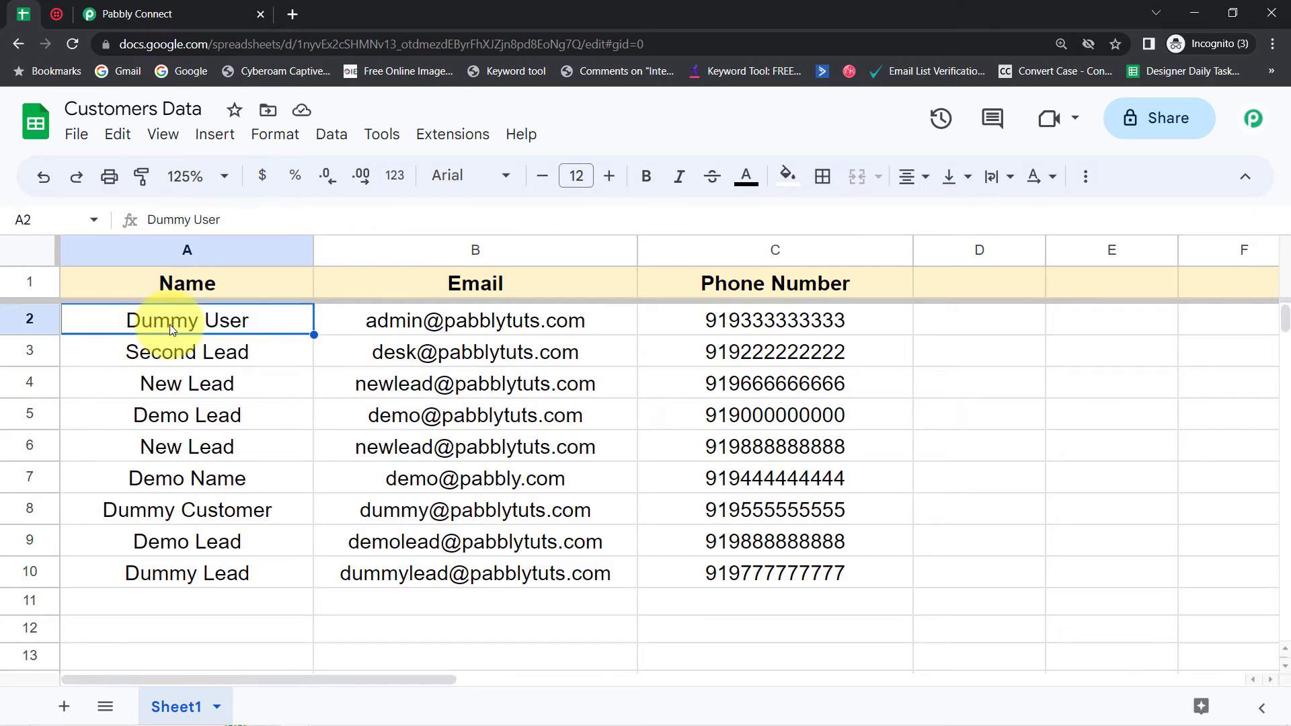
click(446, 331)
click(784, 318)
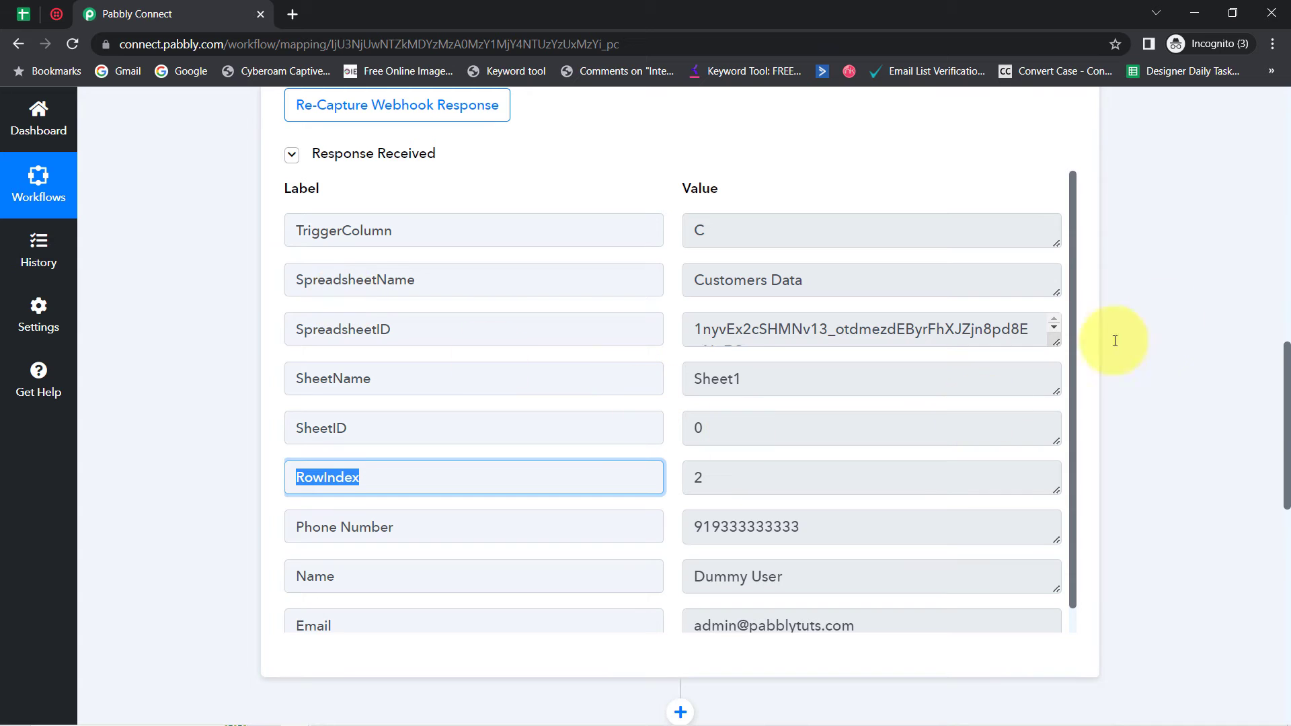
scroll(1284, 416, down, 2)
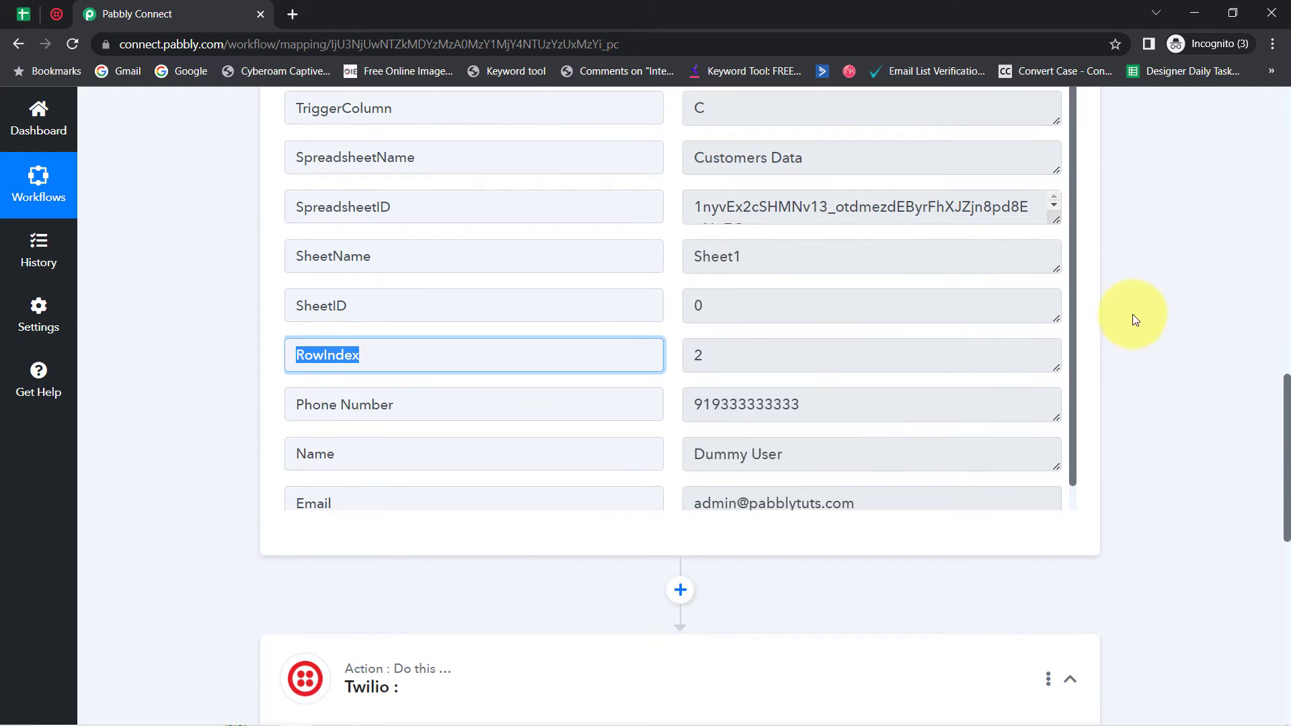
scroll(1075, 292, down, 1)
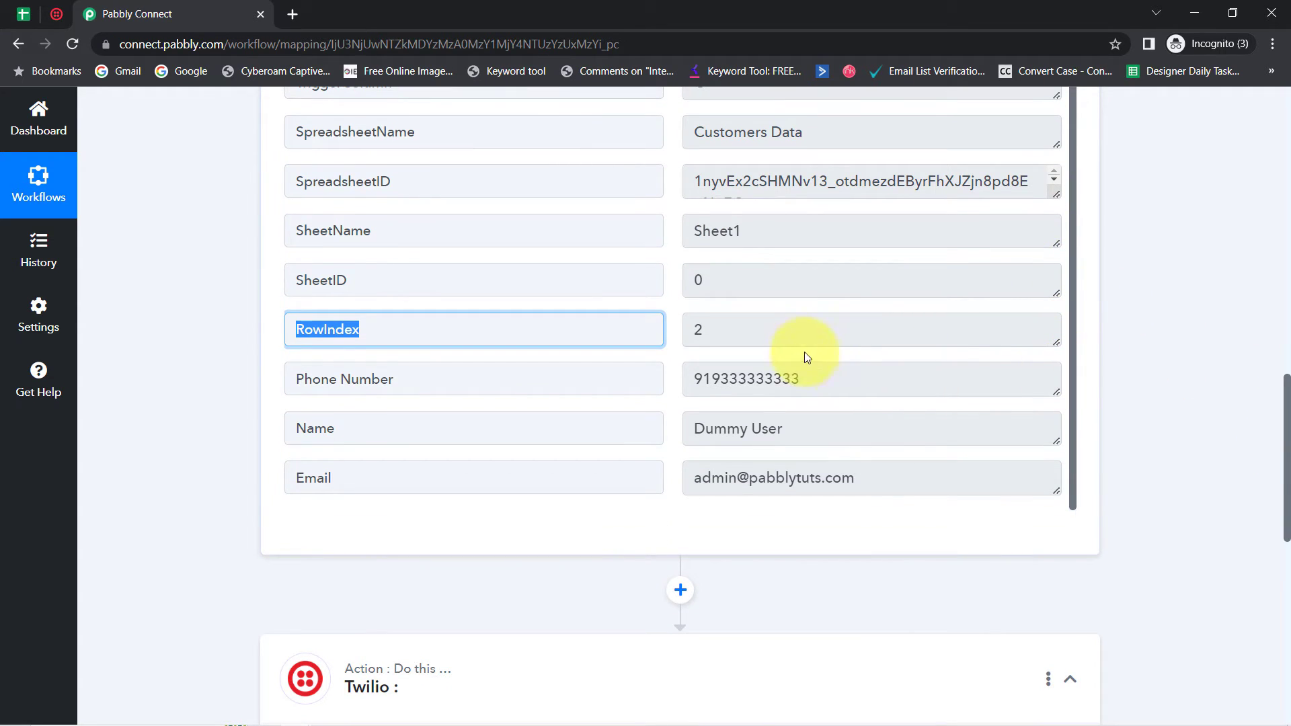
drag(730, 385, 787, 378)
drag(712, 432, 758, 476)
drag(866, 467, 860, 471)
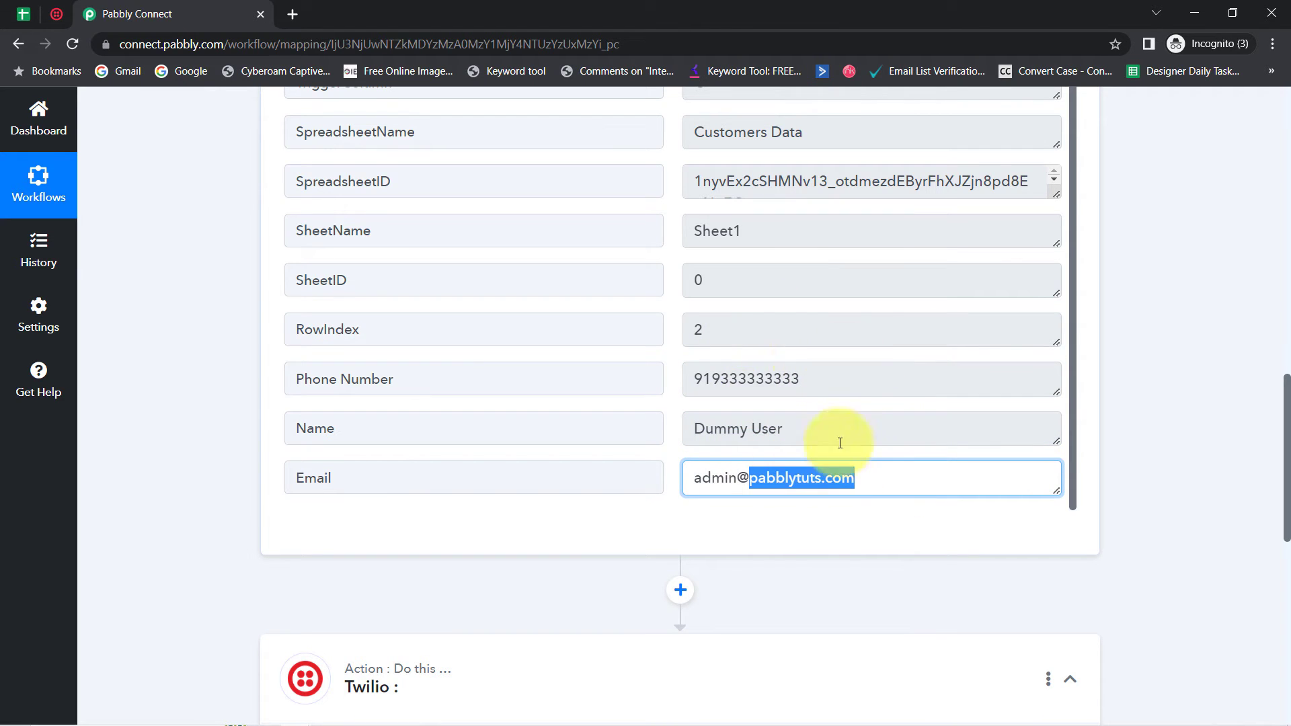
double_click(772, 375)
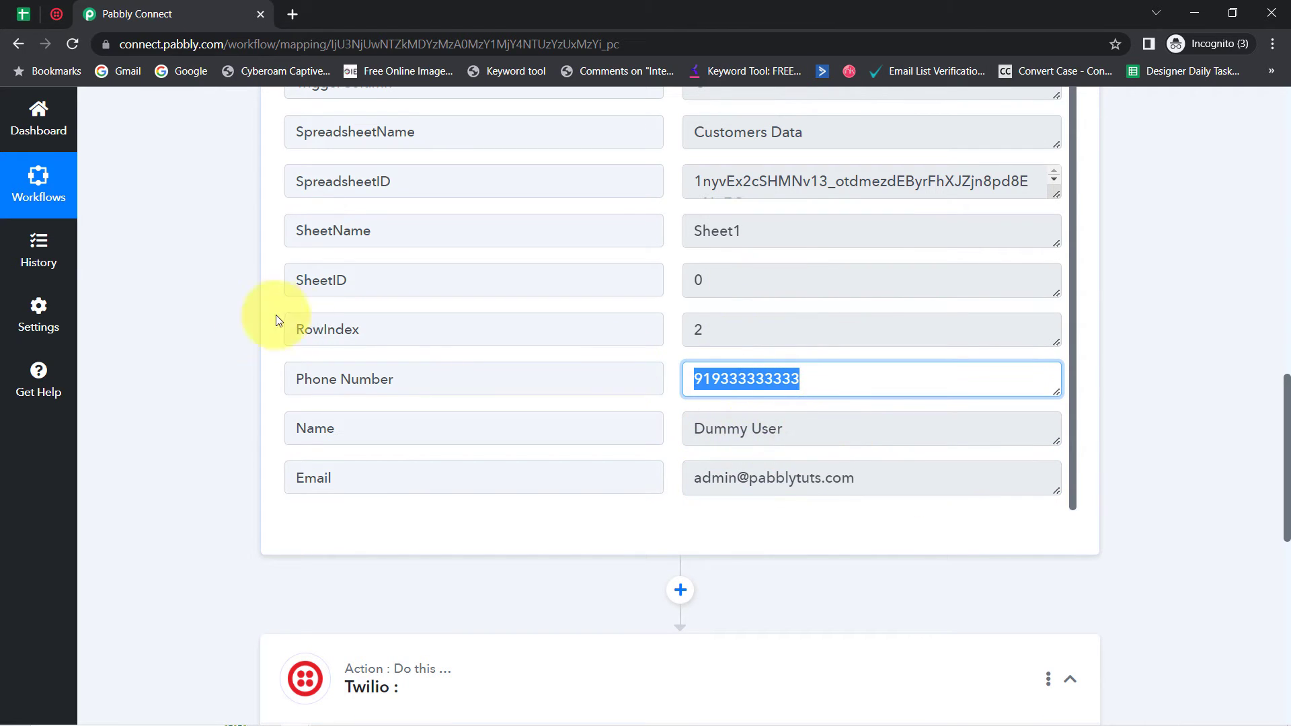
click(23, 14)
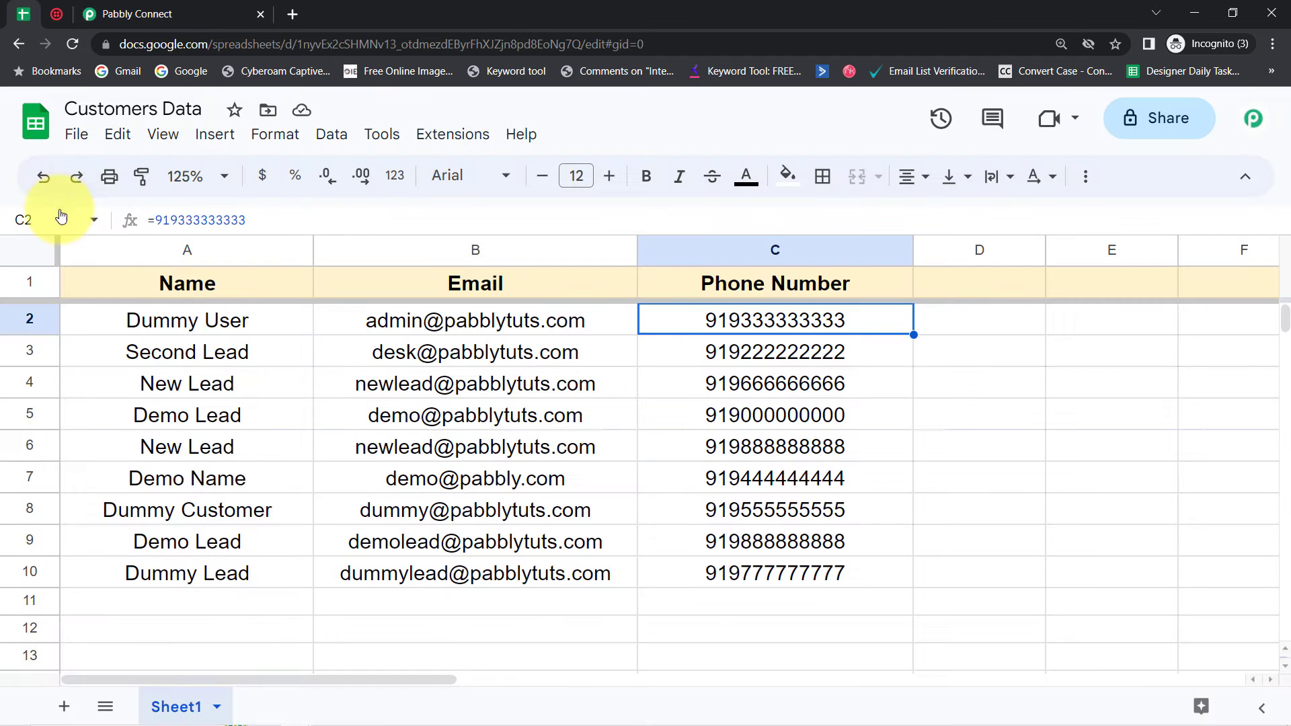
click(35, 308)
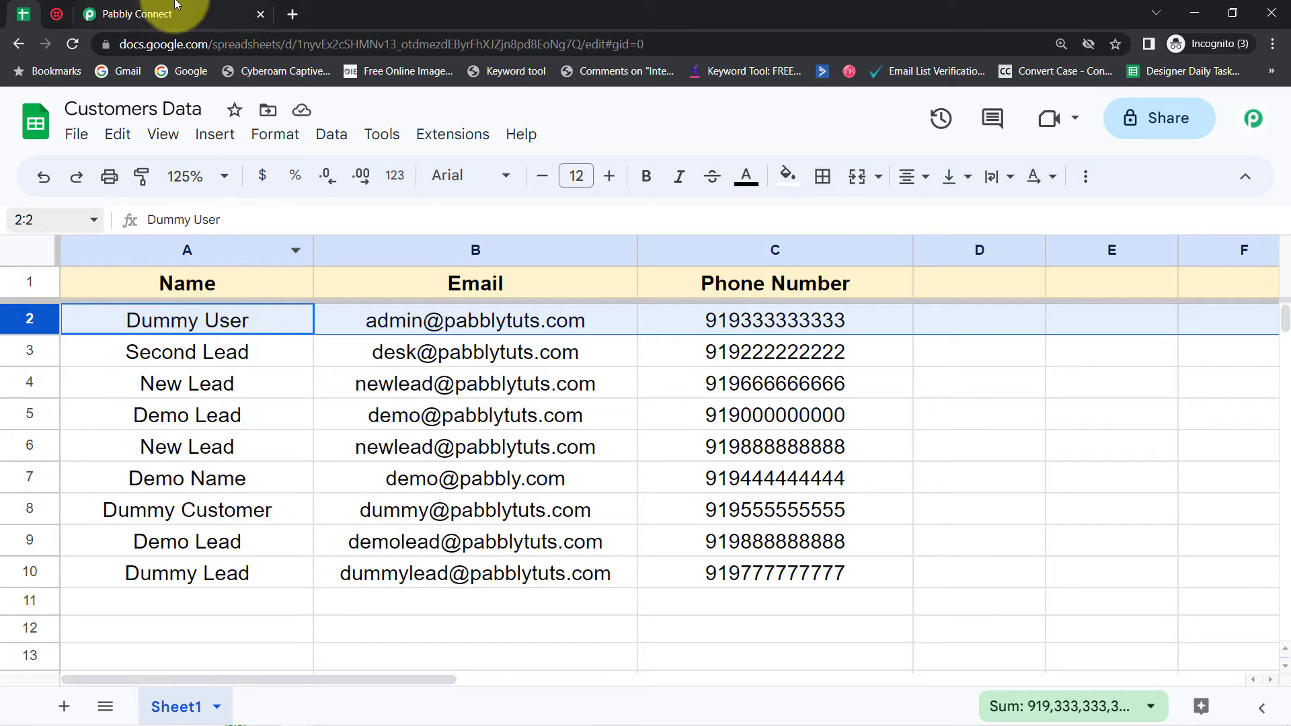
click(162, 14)
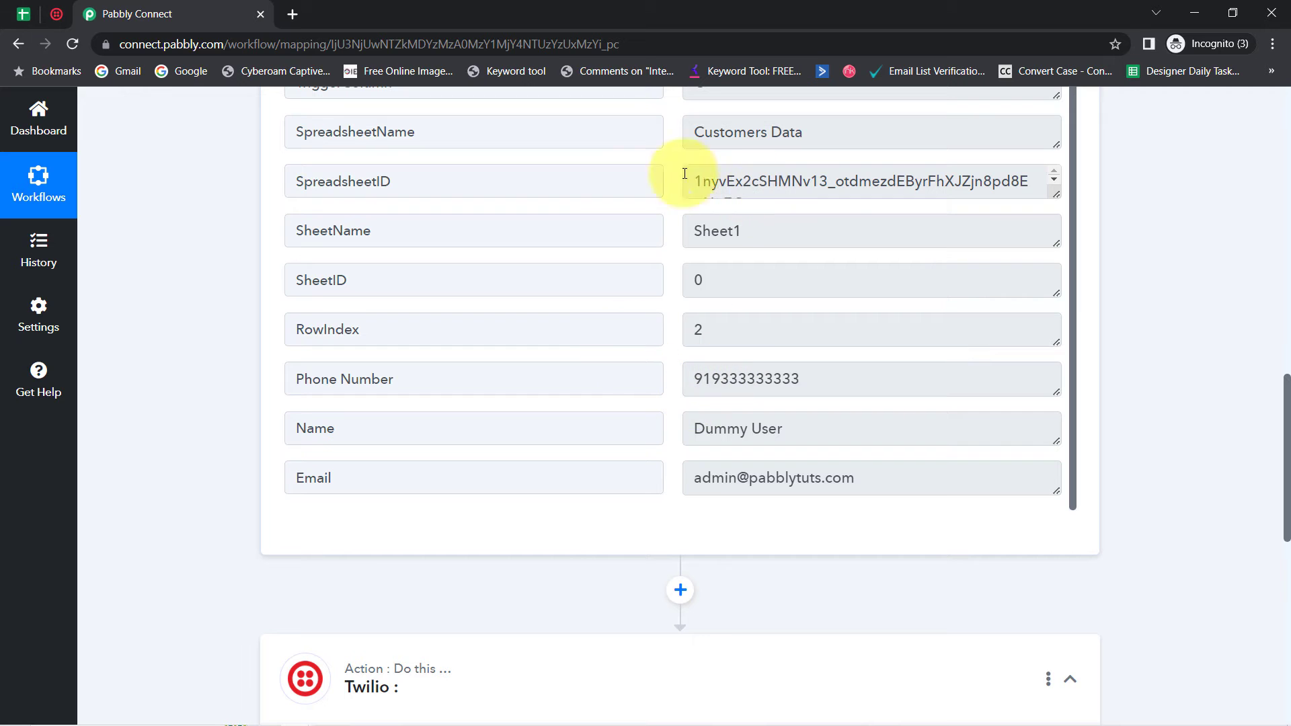
click(23, 14)
click(163, 13)
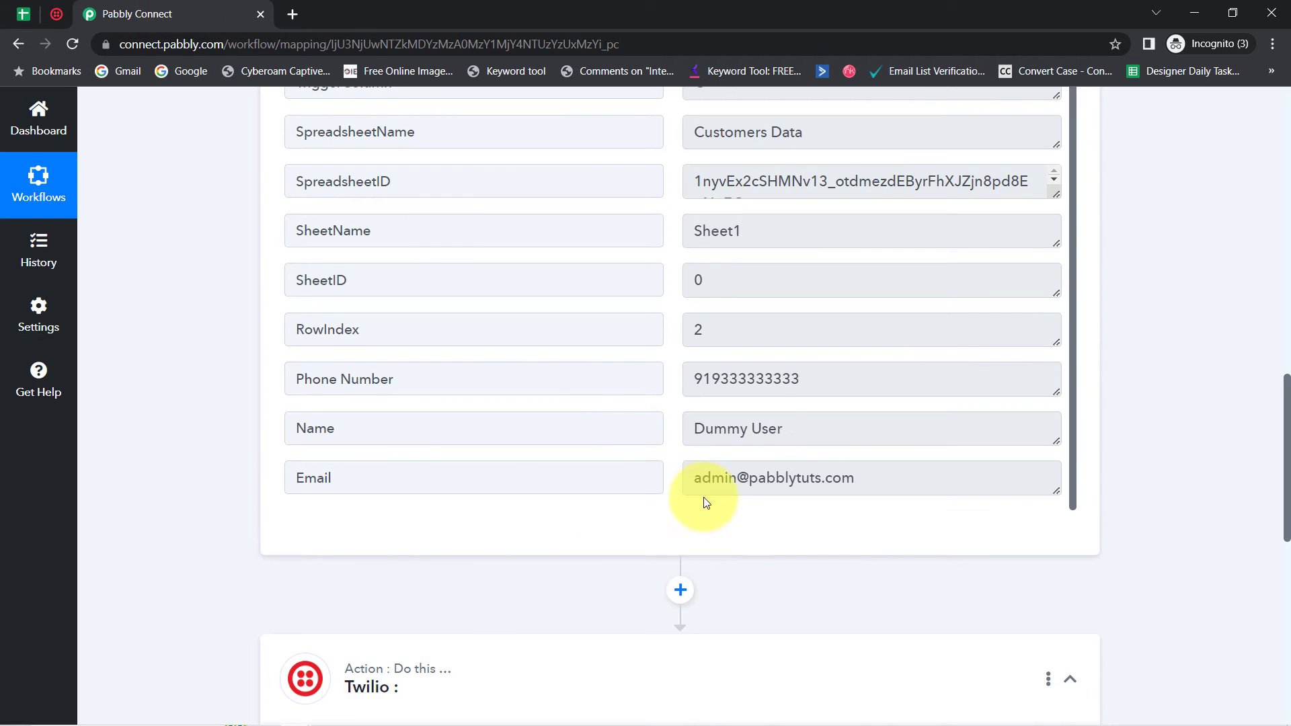
scroll(1286, 410, down, 1)
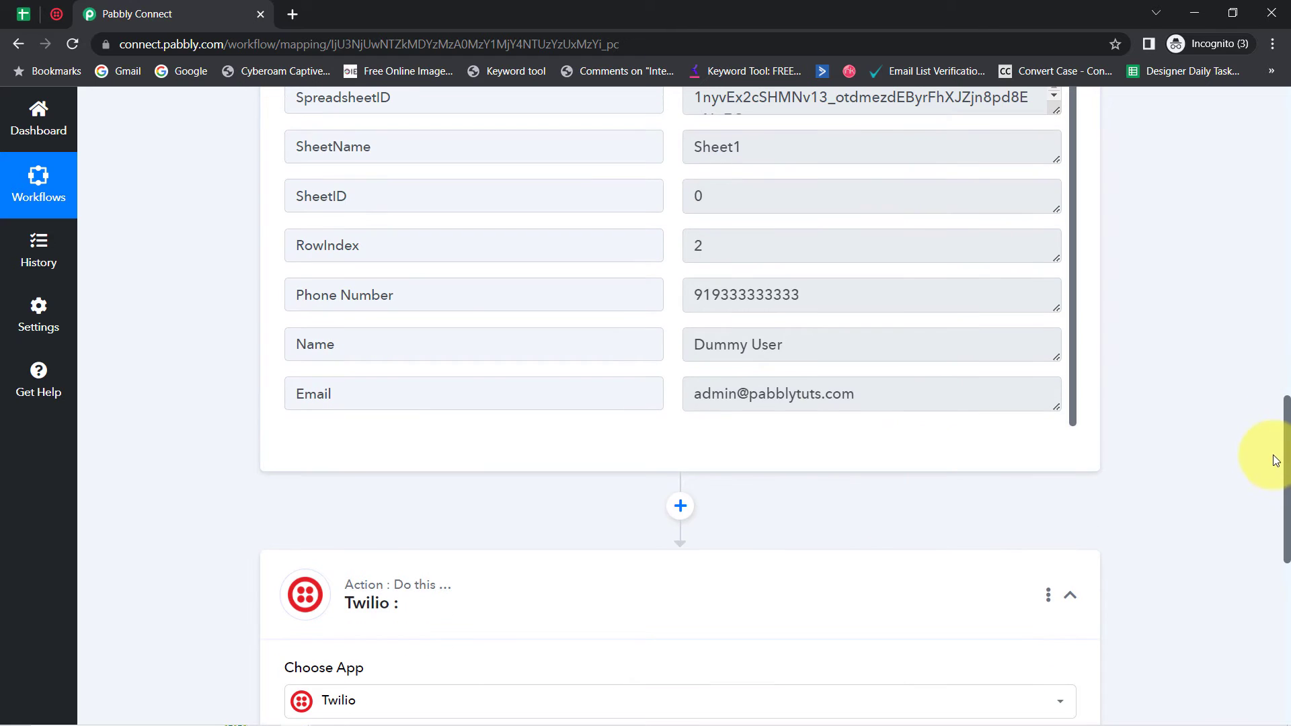
scroll(1286, 443, up, 15)
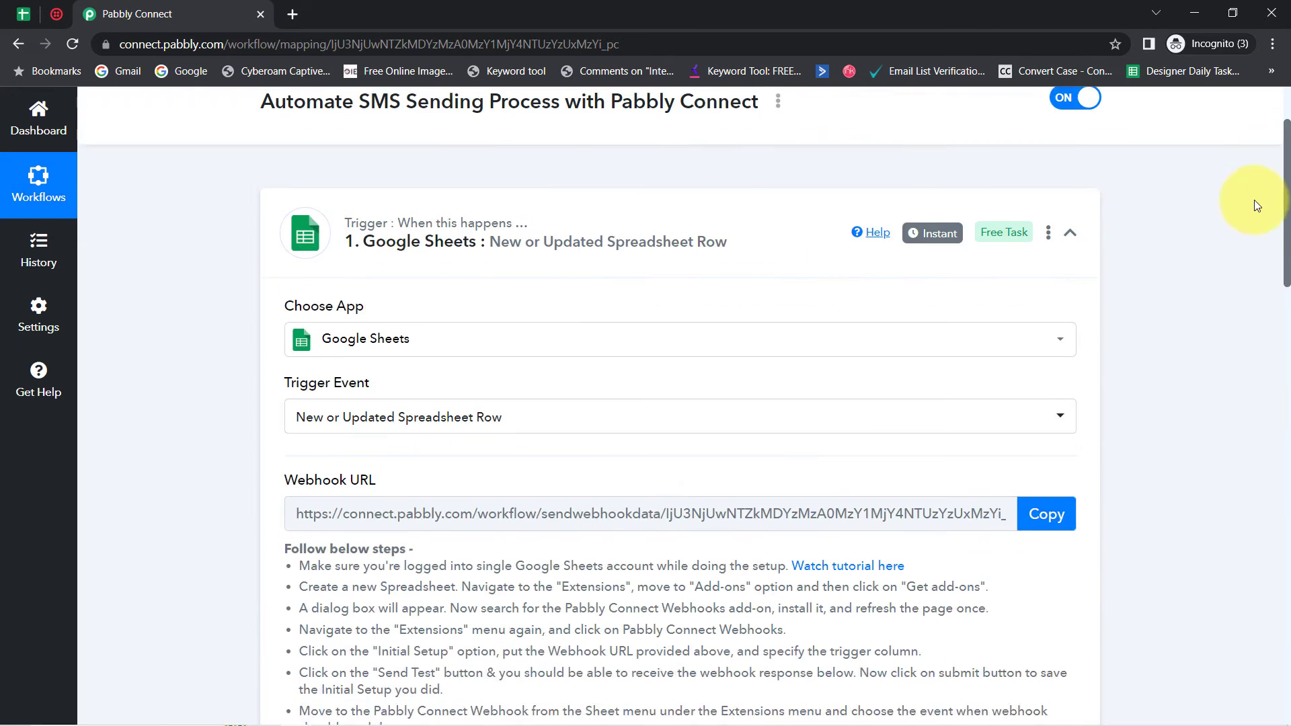
click(23, 13)
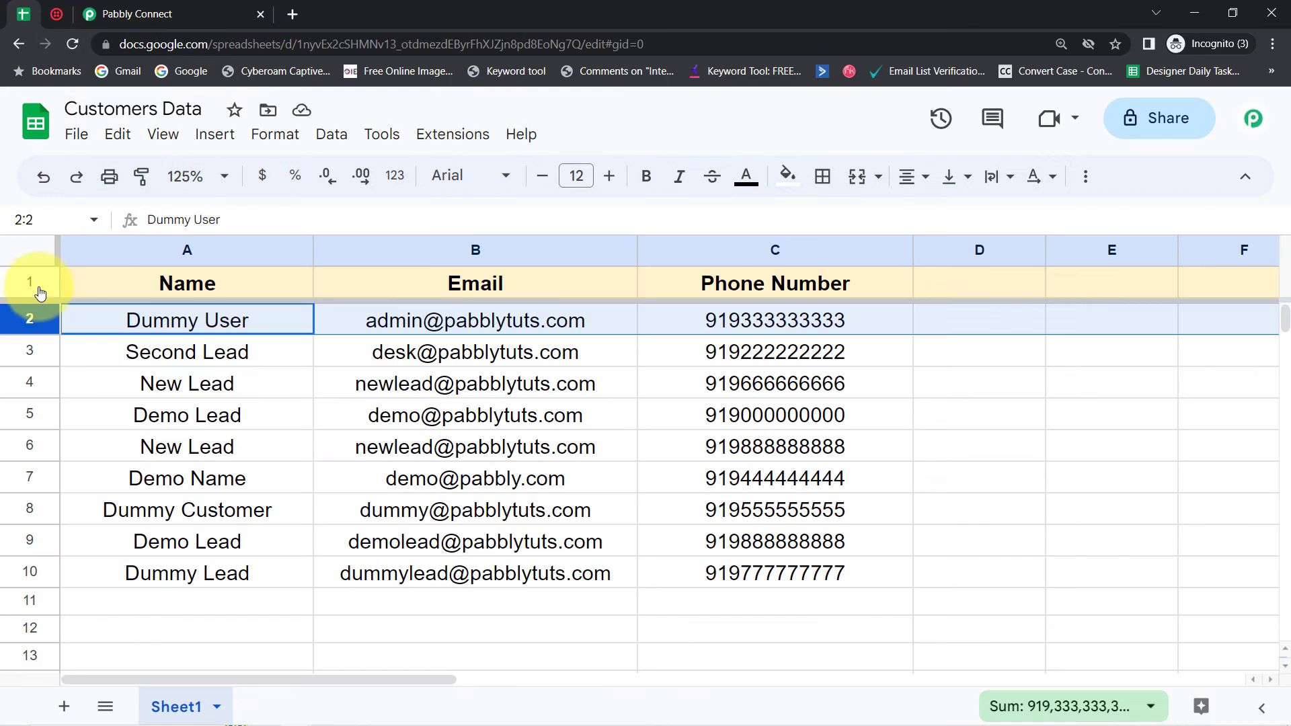
- Review customer rows 3–8, glance at the Pabbly workflow, and return to the sheet
click(33, 350)
click(35, 382)
click(39, 422)
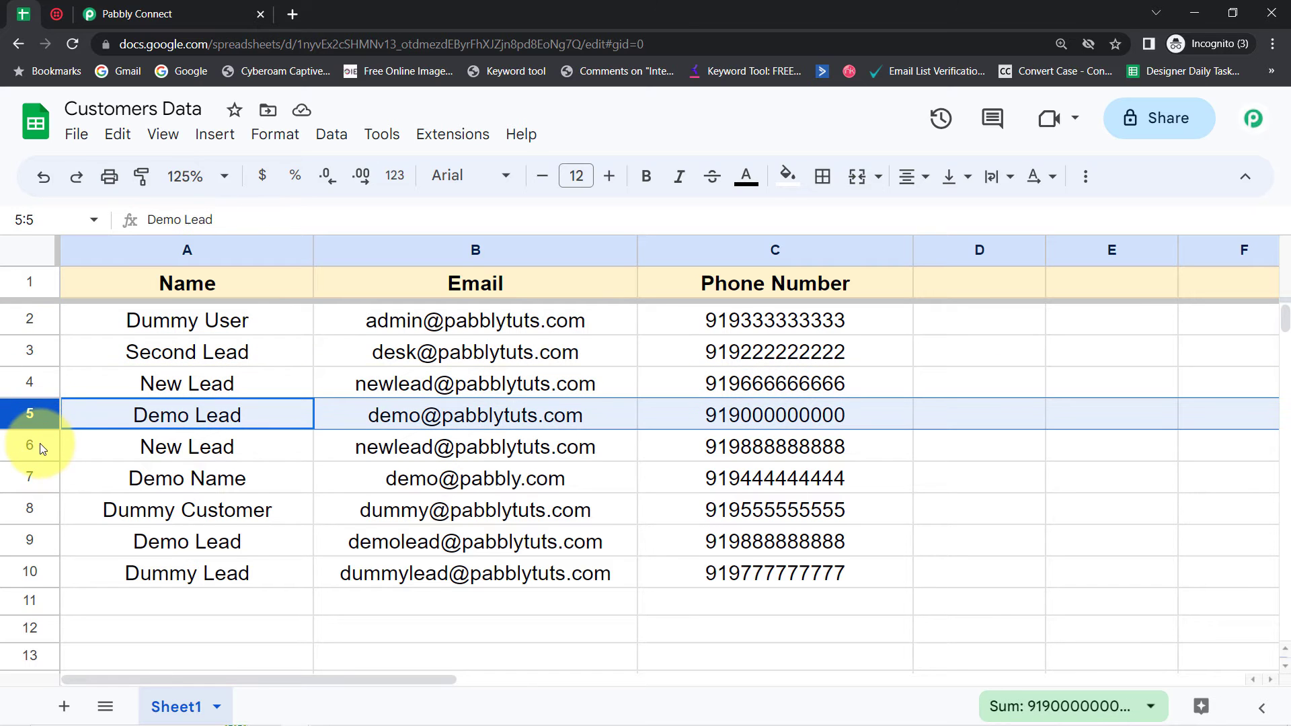
click(35, 447)
click(33, 477)
click(33, 509)
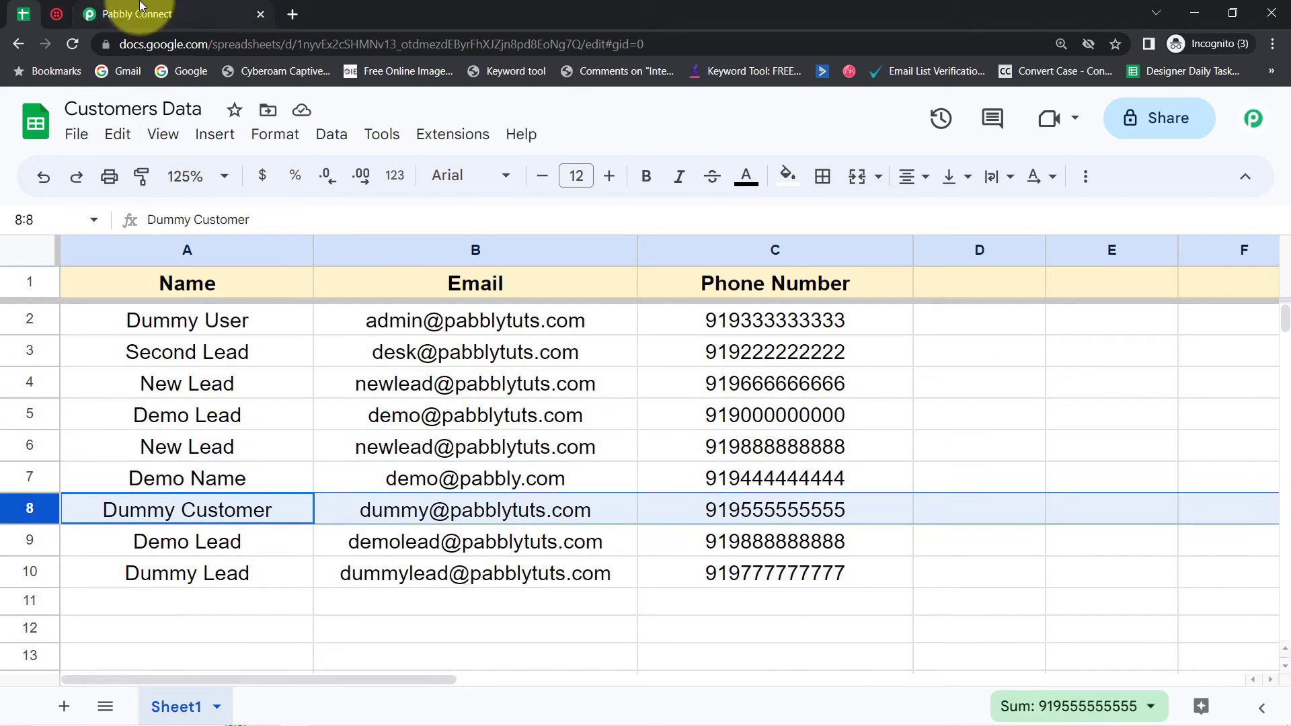
click(128, 13)
mouse_move(921, 306)
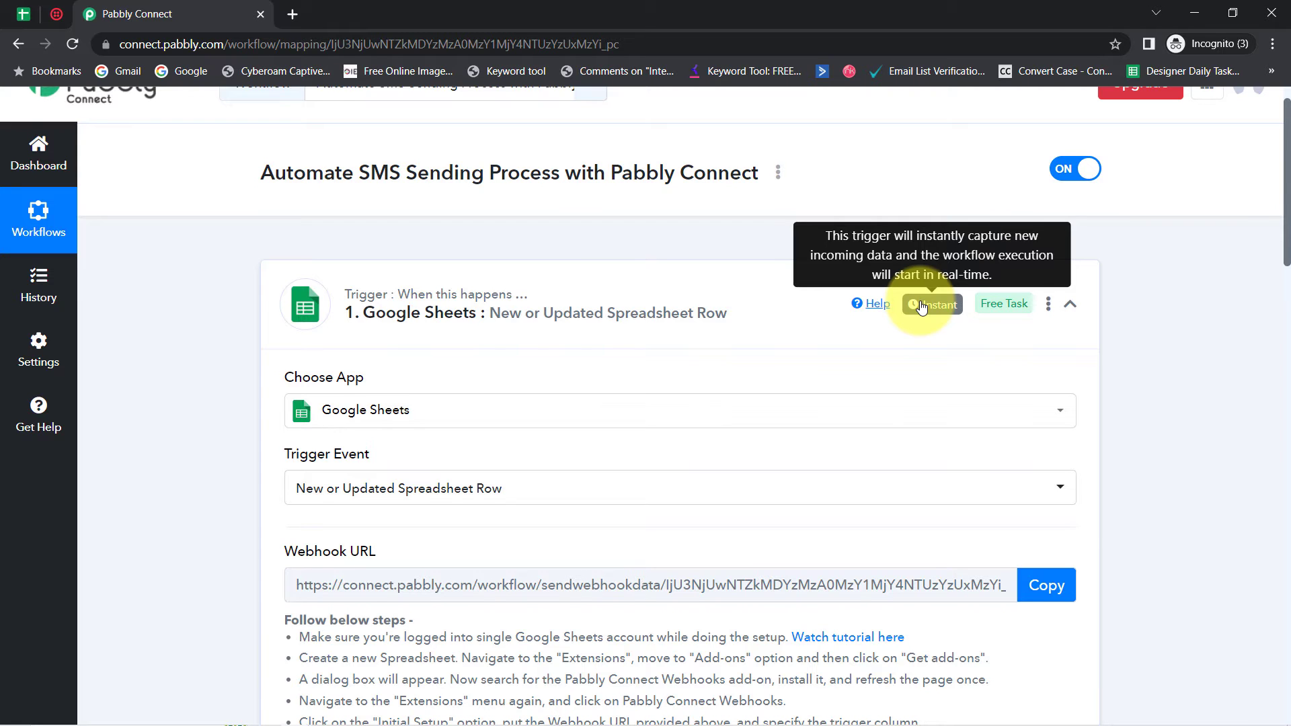
click(23, 13)
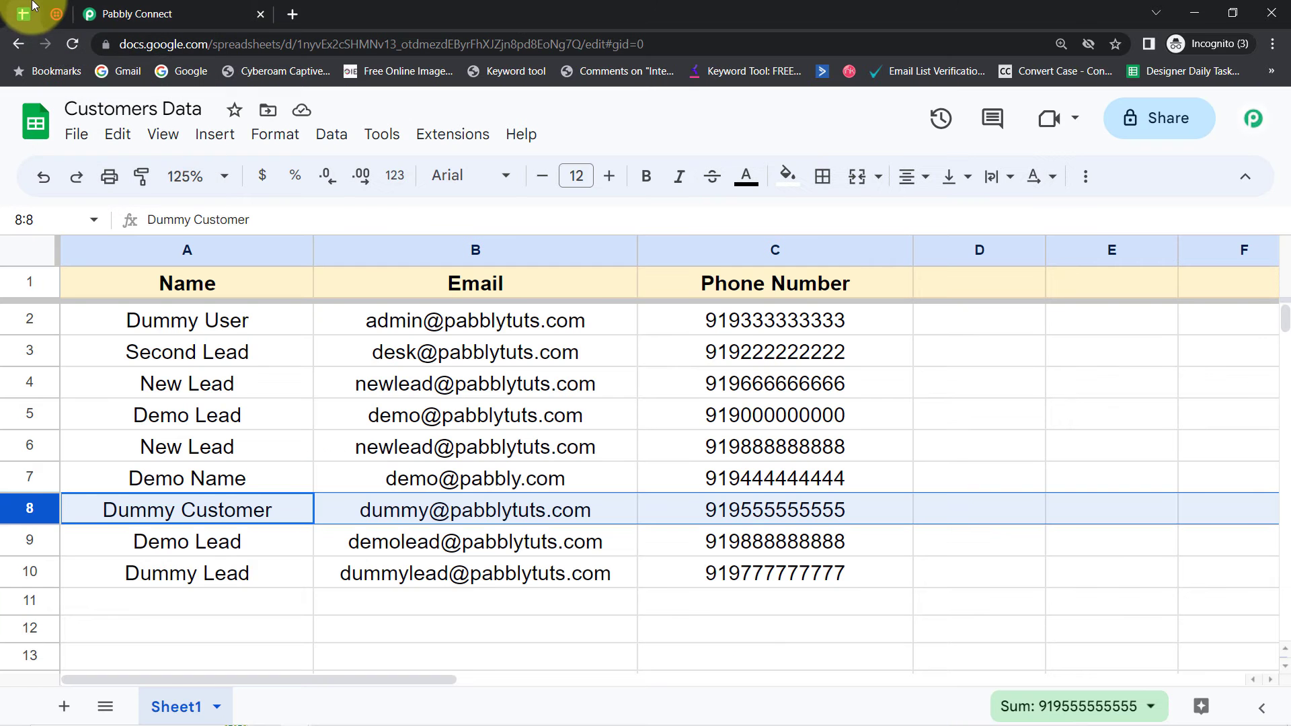
click(408, 374)
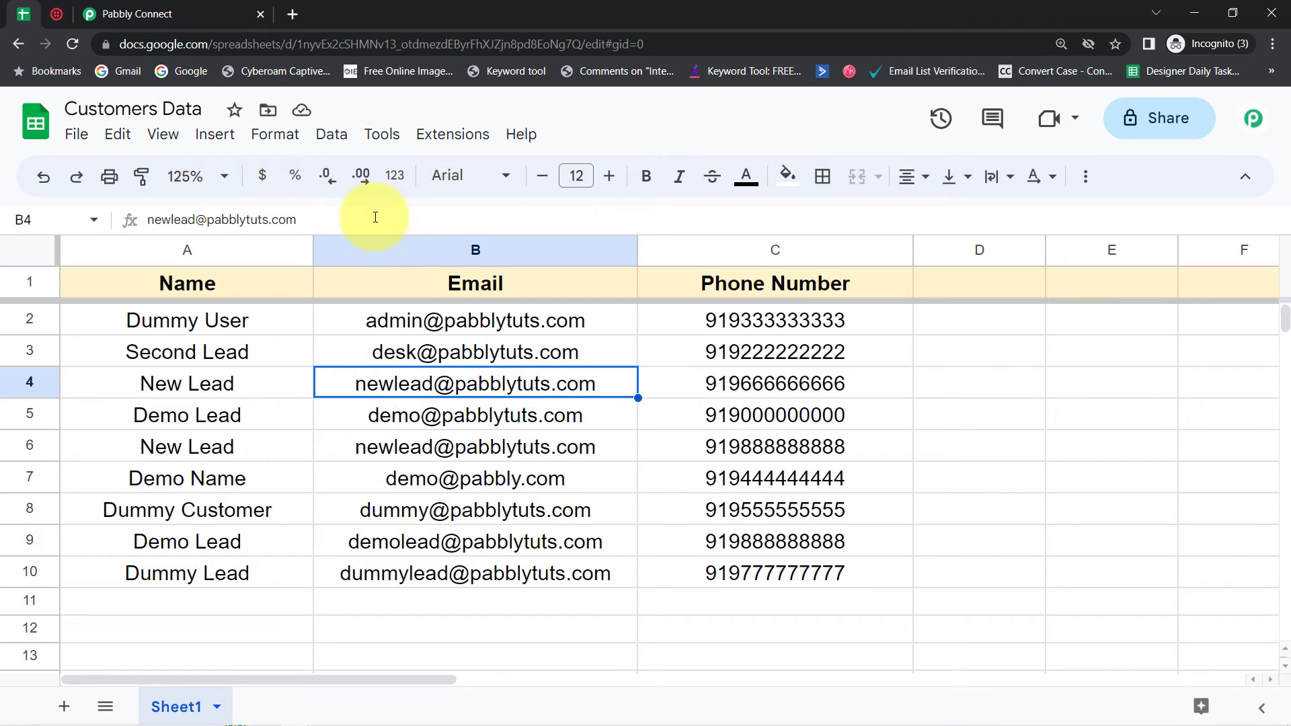
- Enable Pabbly Connect Webhooks' Send On Event and confirm its checkmark is set
click(442, 142)
mouse_move(603, 406)
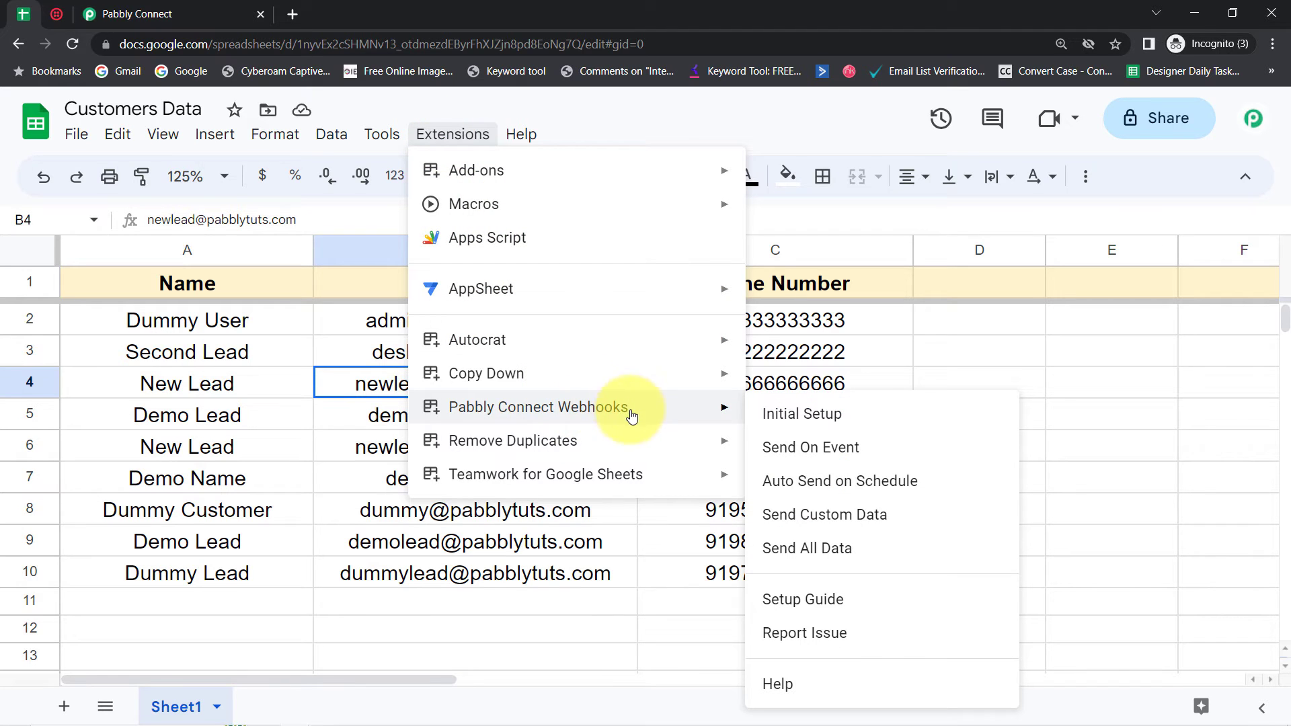
click(812, 457)
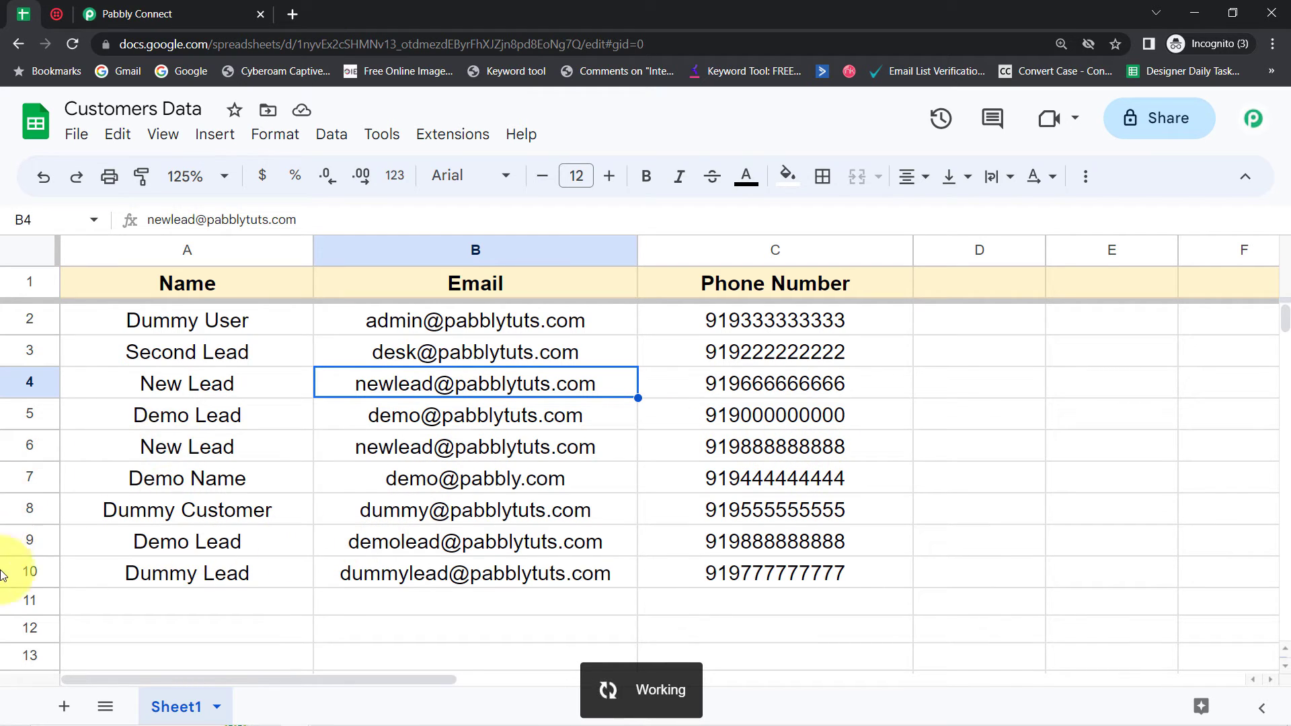
click(30, 601)
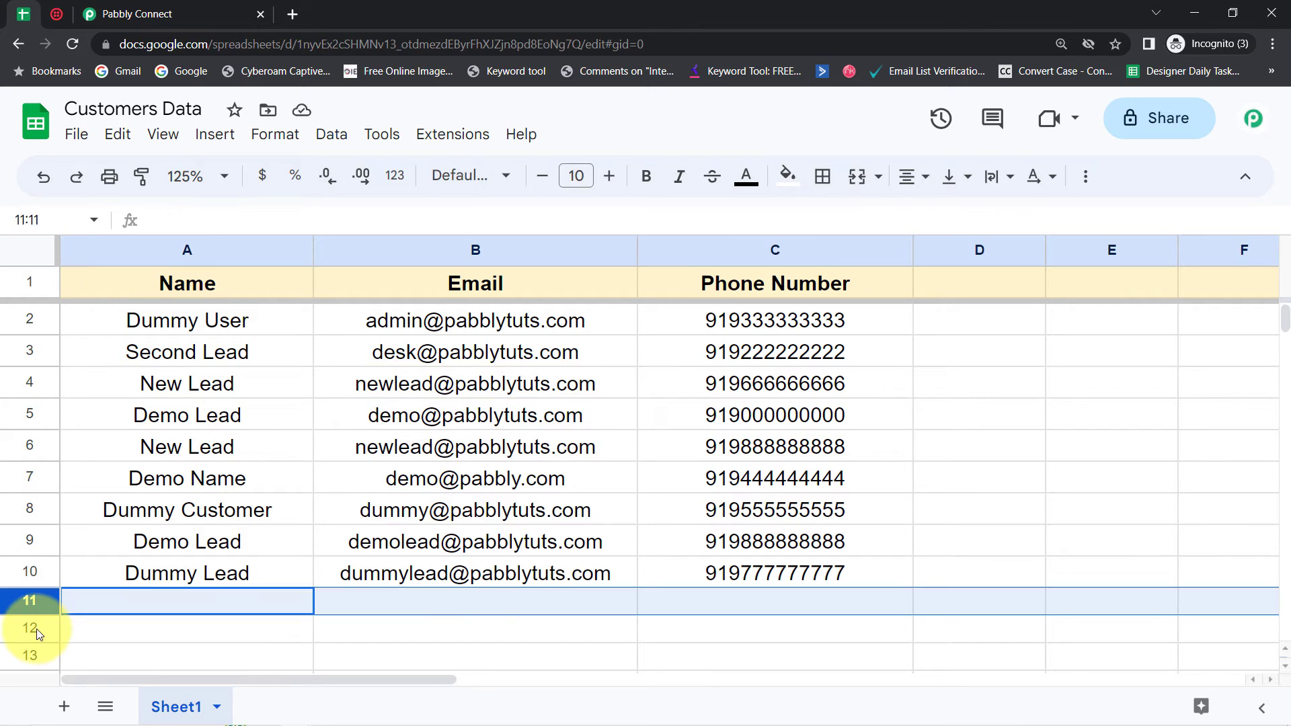
click(30, 628)
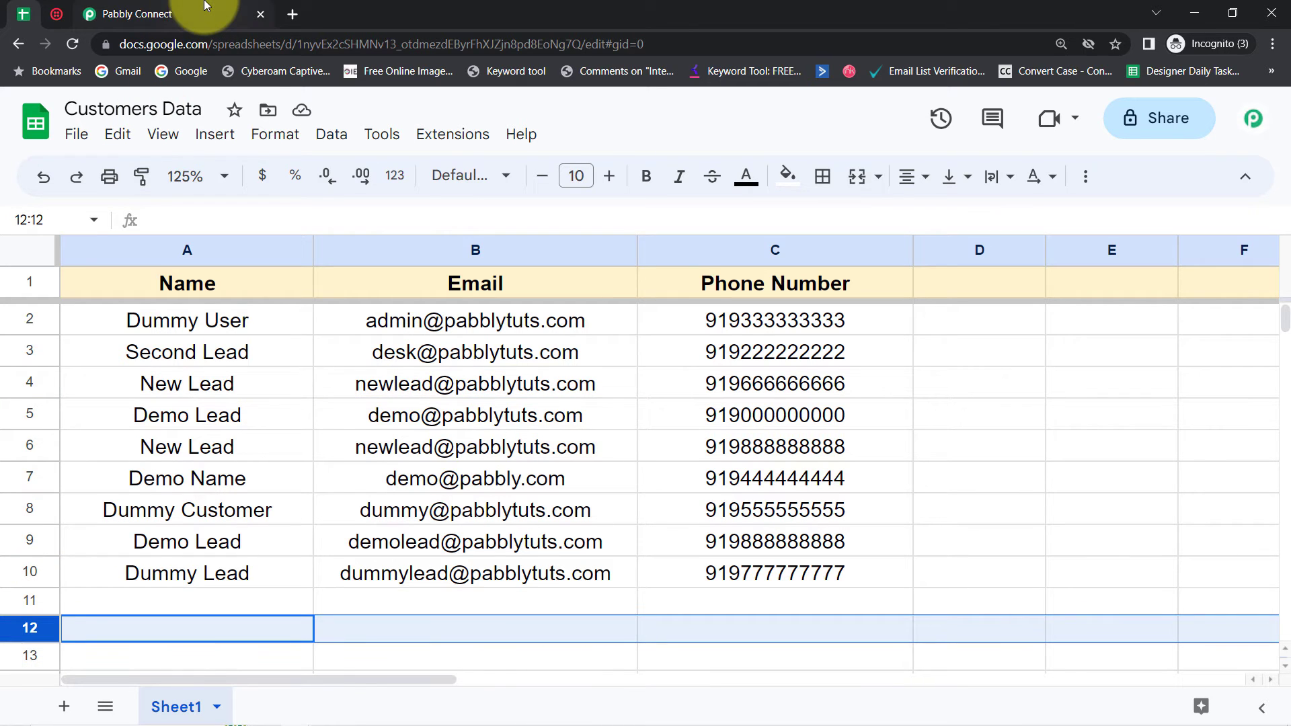
click(430, 135)
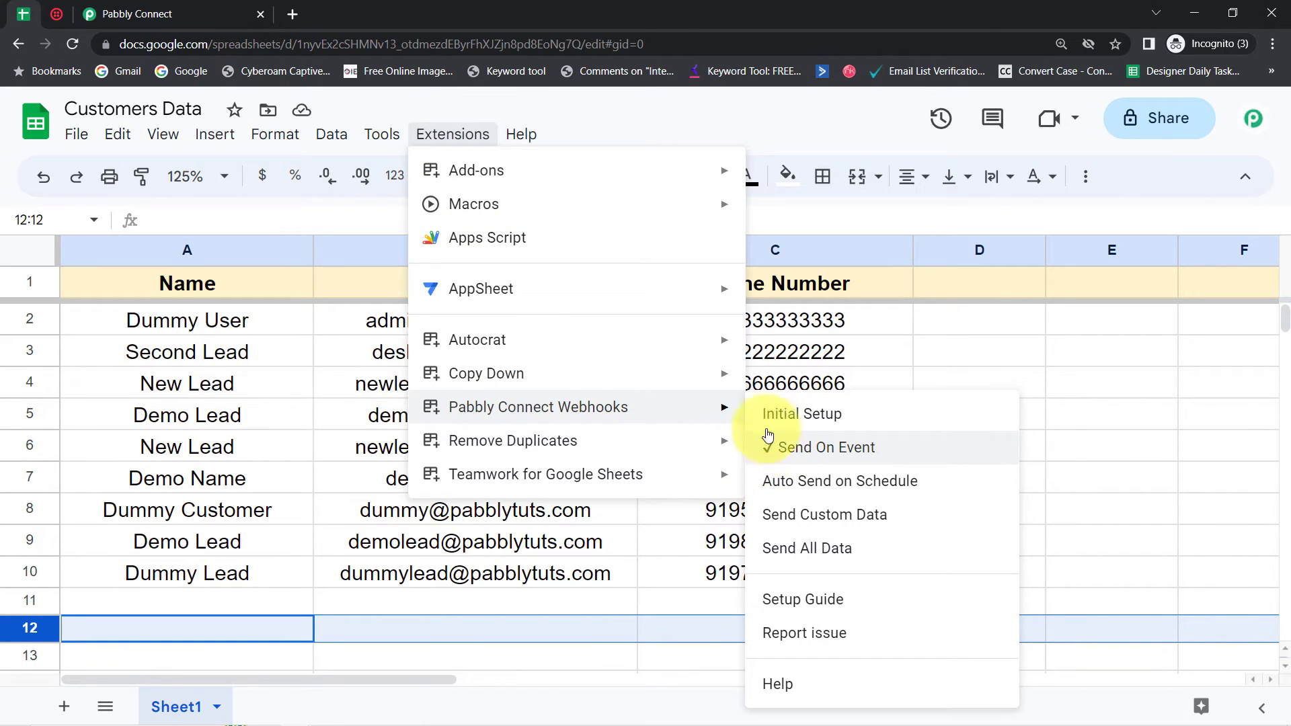
click(223, 388)
click(141, 5)
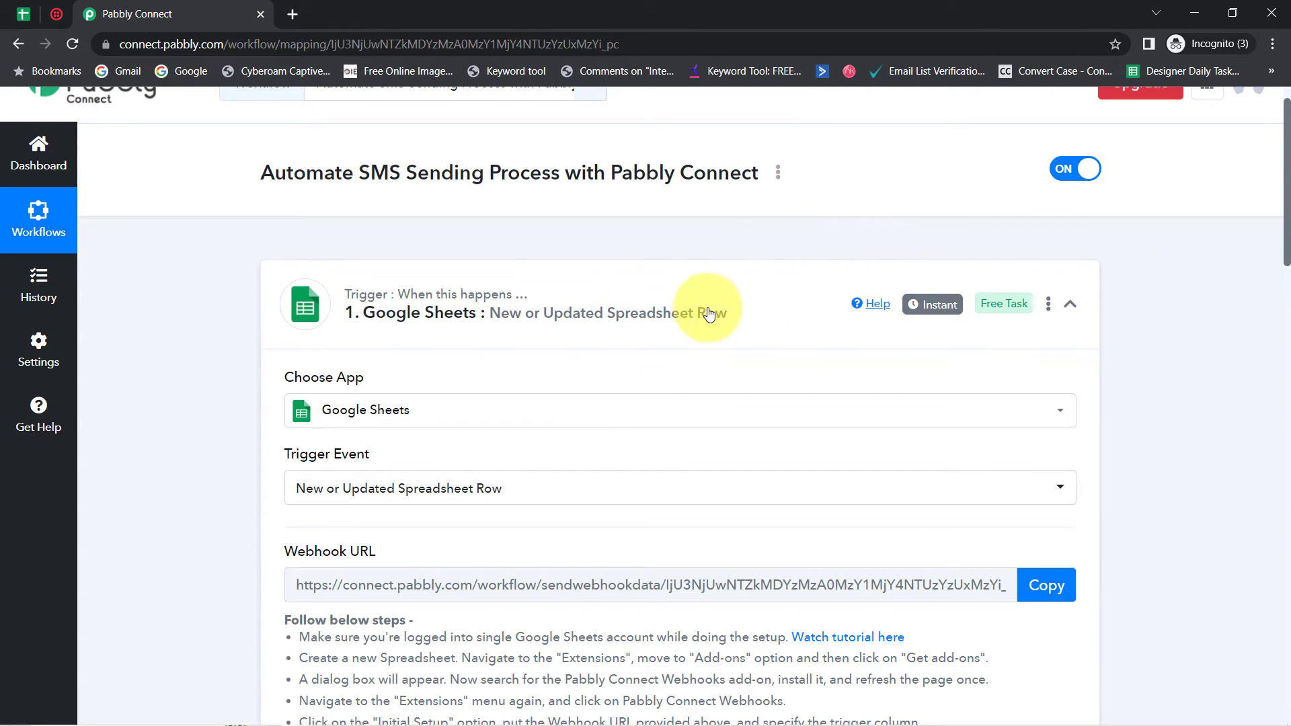
- Collapse and re-expand the Google Sheets trigger to review its captured row data, including the phone number
mouse_move(504, 296)
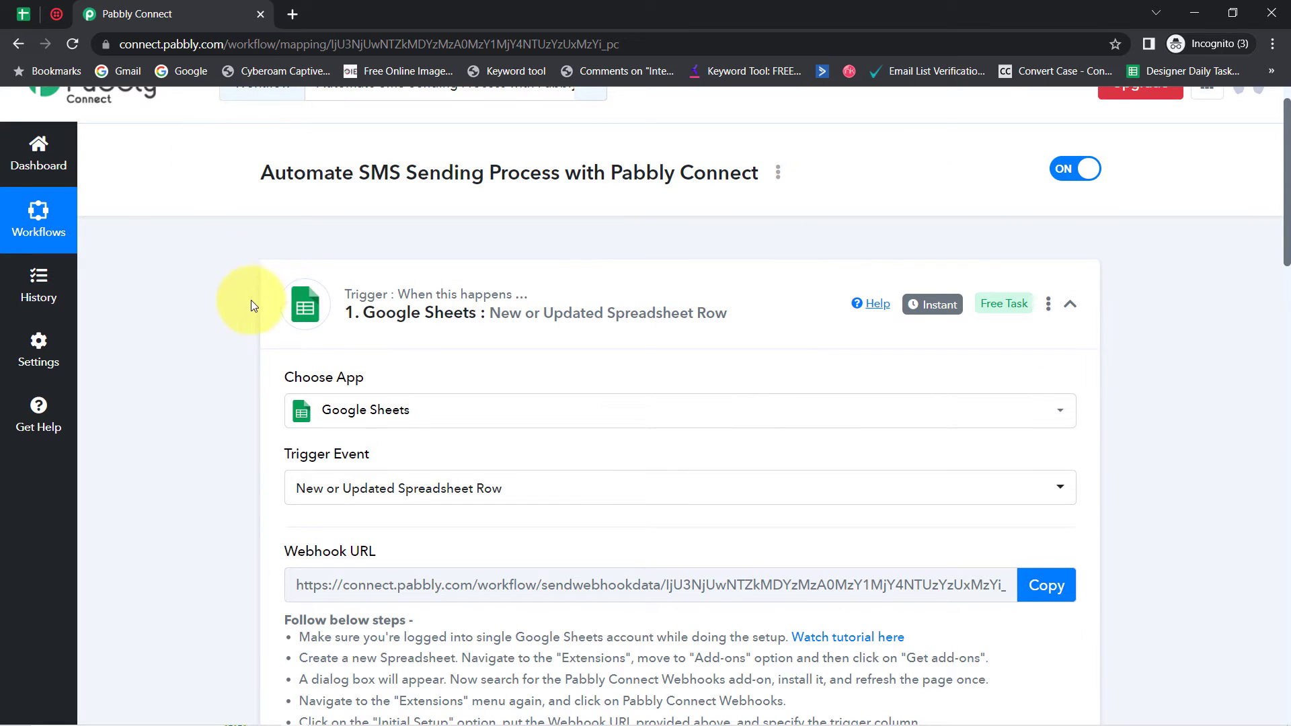
click(363, 311)
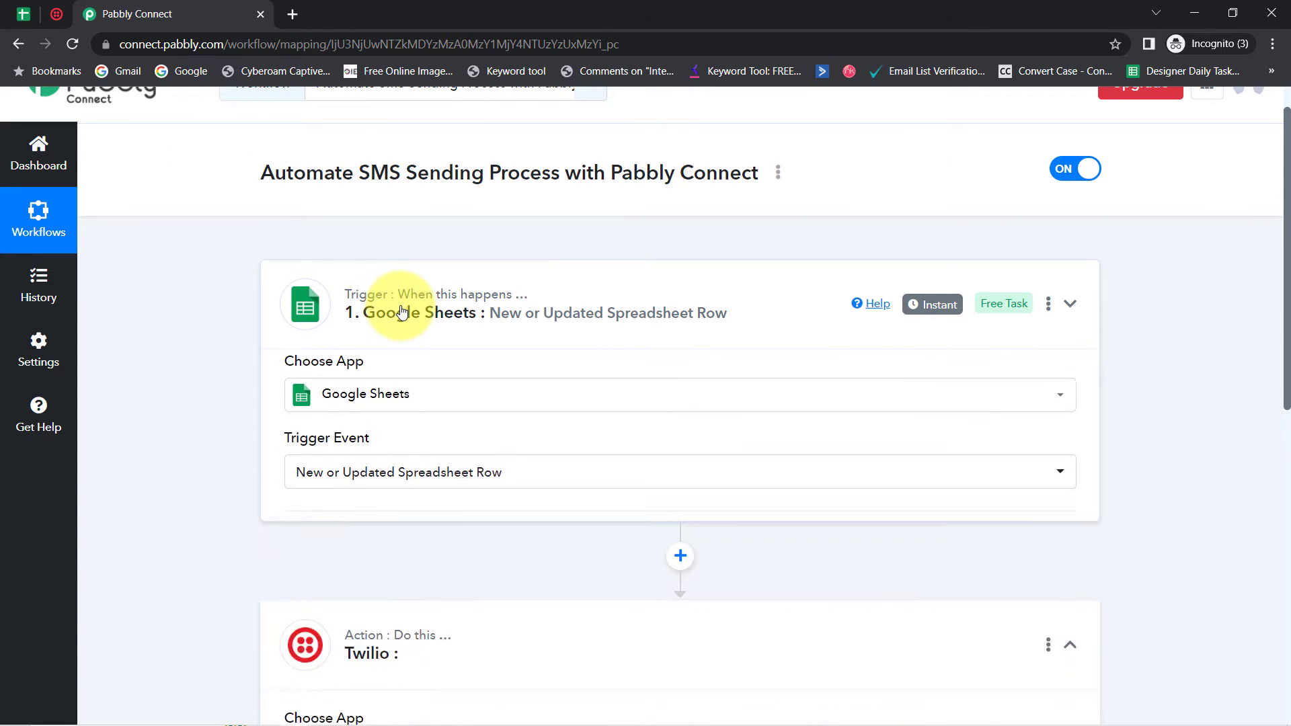
click(456, 314)
scroll(1236, 425, down, 10)
scroll(830, 527, down, 7)
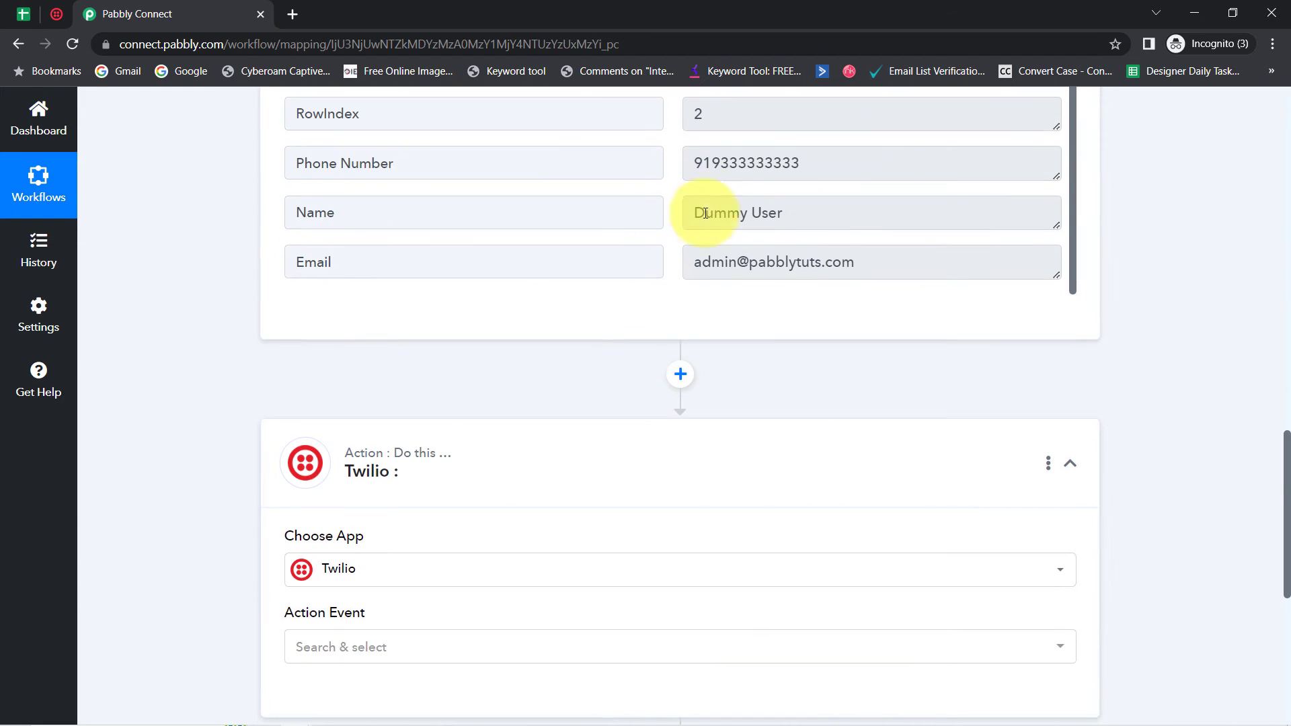
double_click(734, 168)
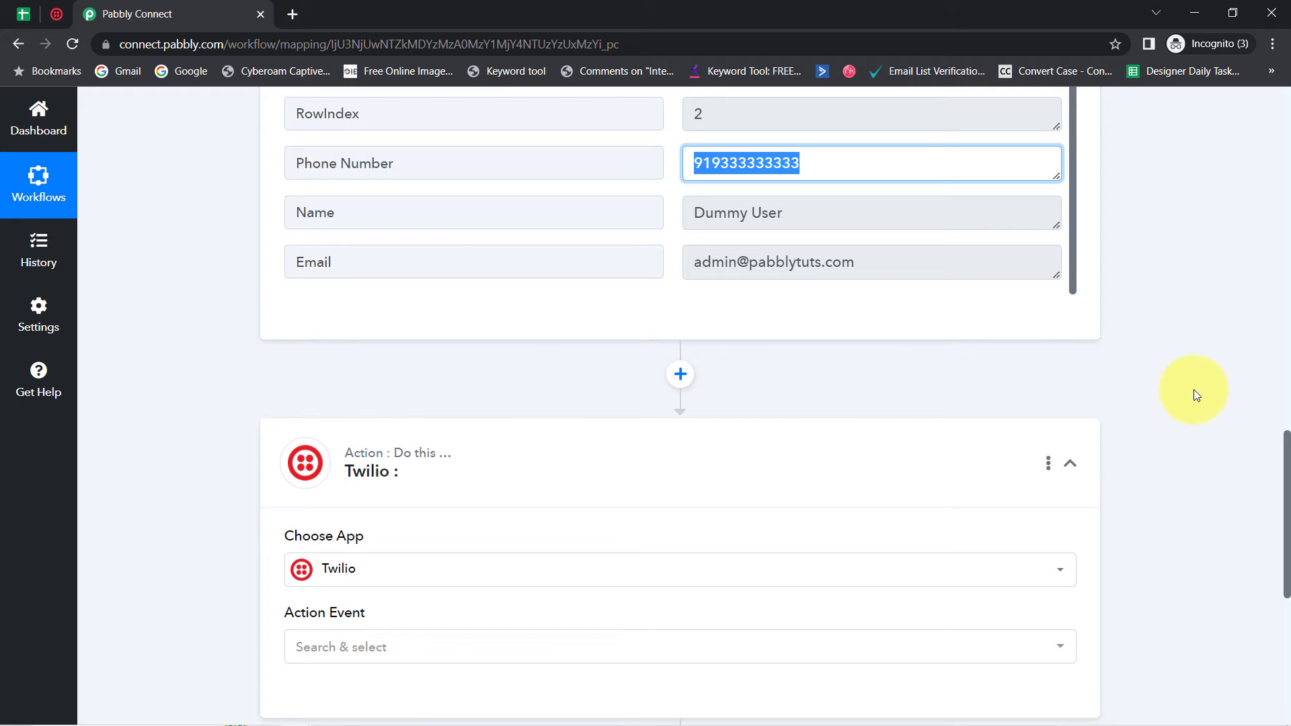
drag(1286, 471, 1288, 538)
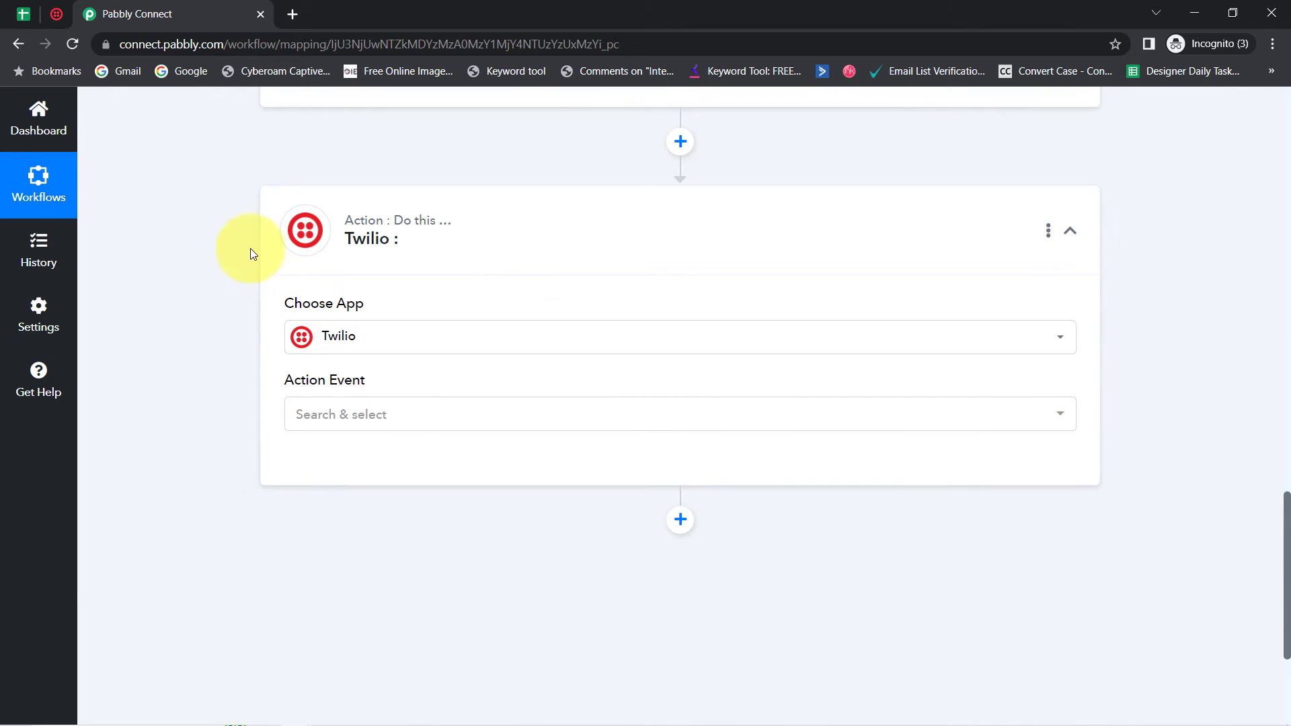
- Choose Send SMS Message as the Twilio action event
click(304, 414)
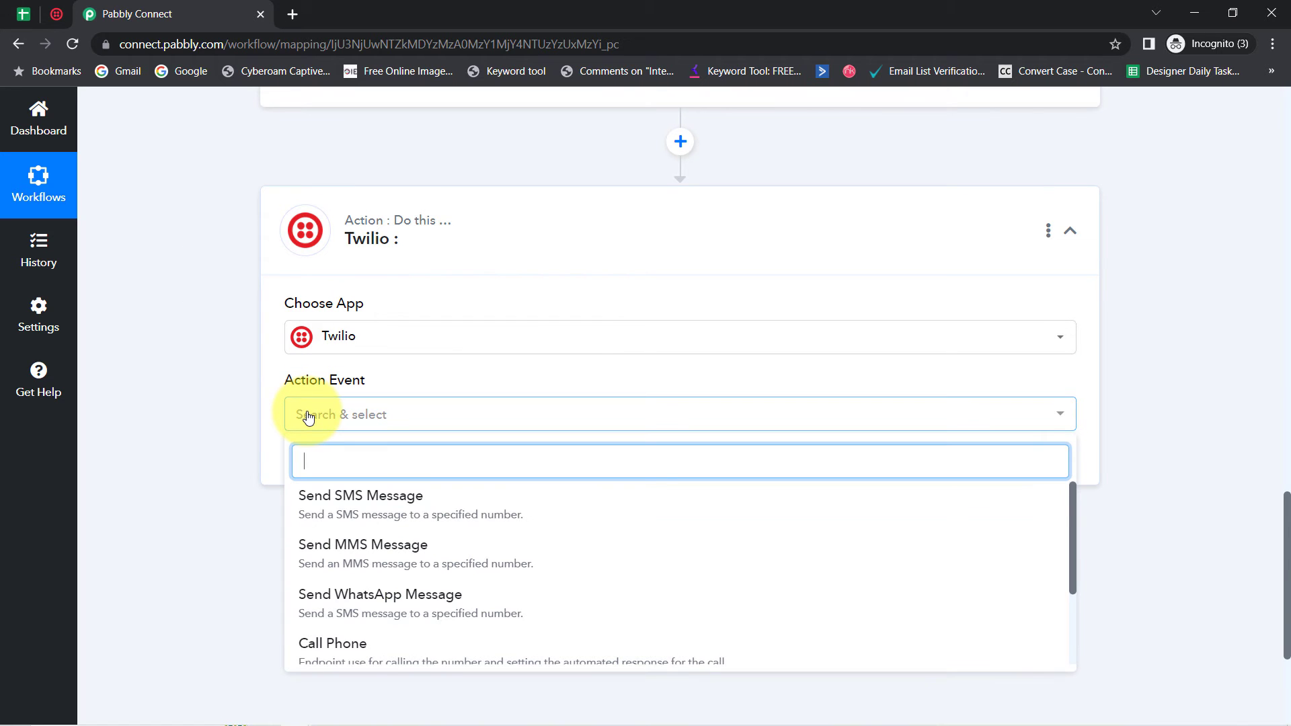
click(316, 511)
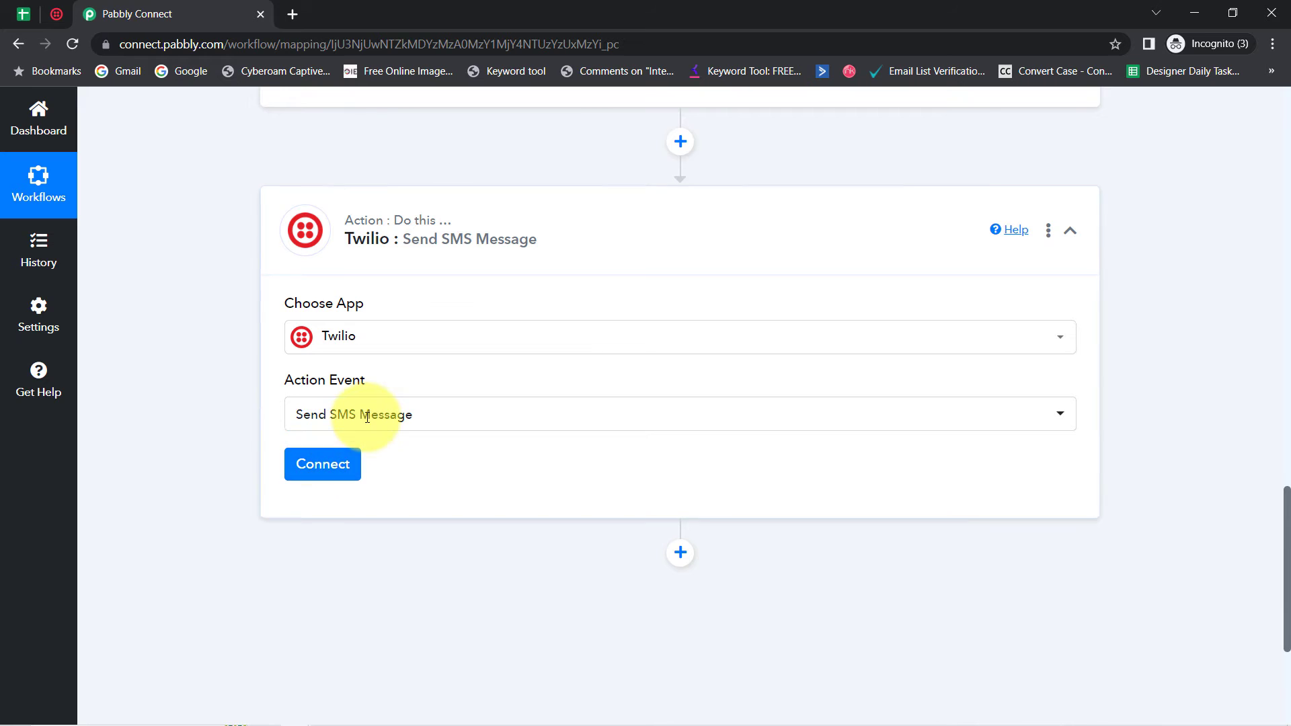
click(367, 417)
- Close the action event list unchanged and scroll through the mapped trigger fields
scroll(241, 415, down, 1)
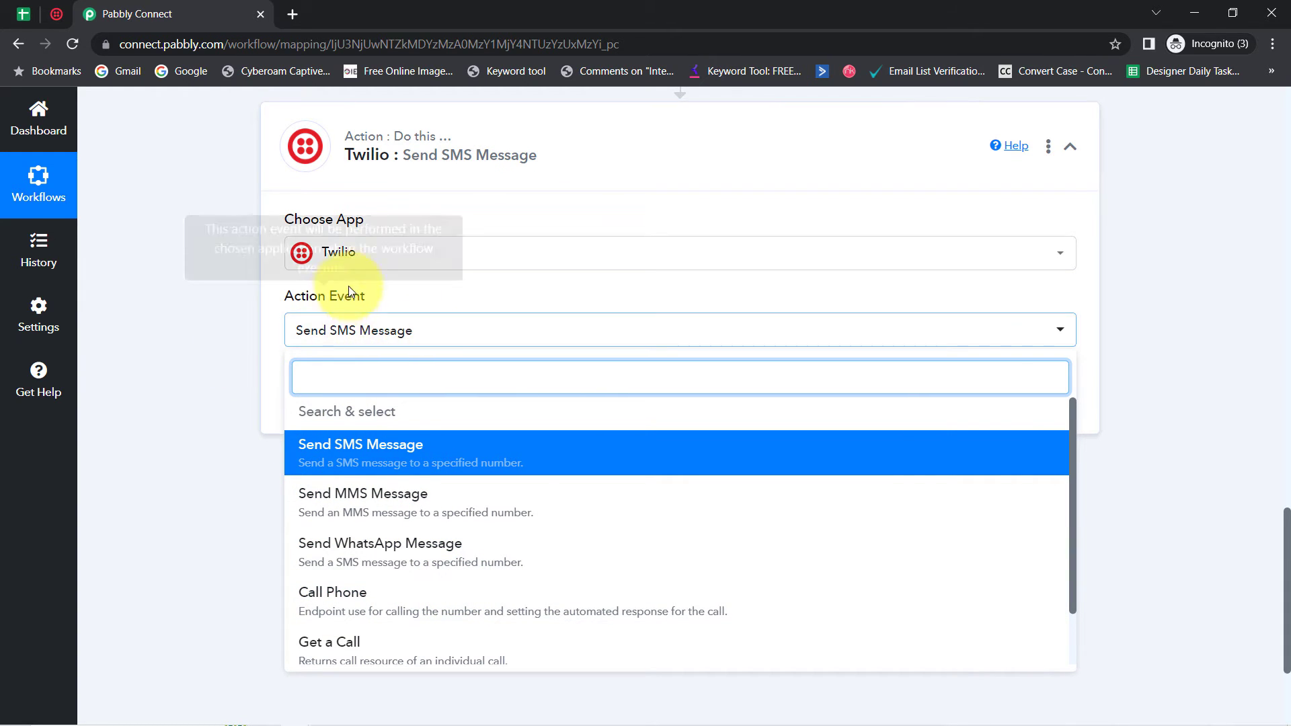
click(211, 344)
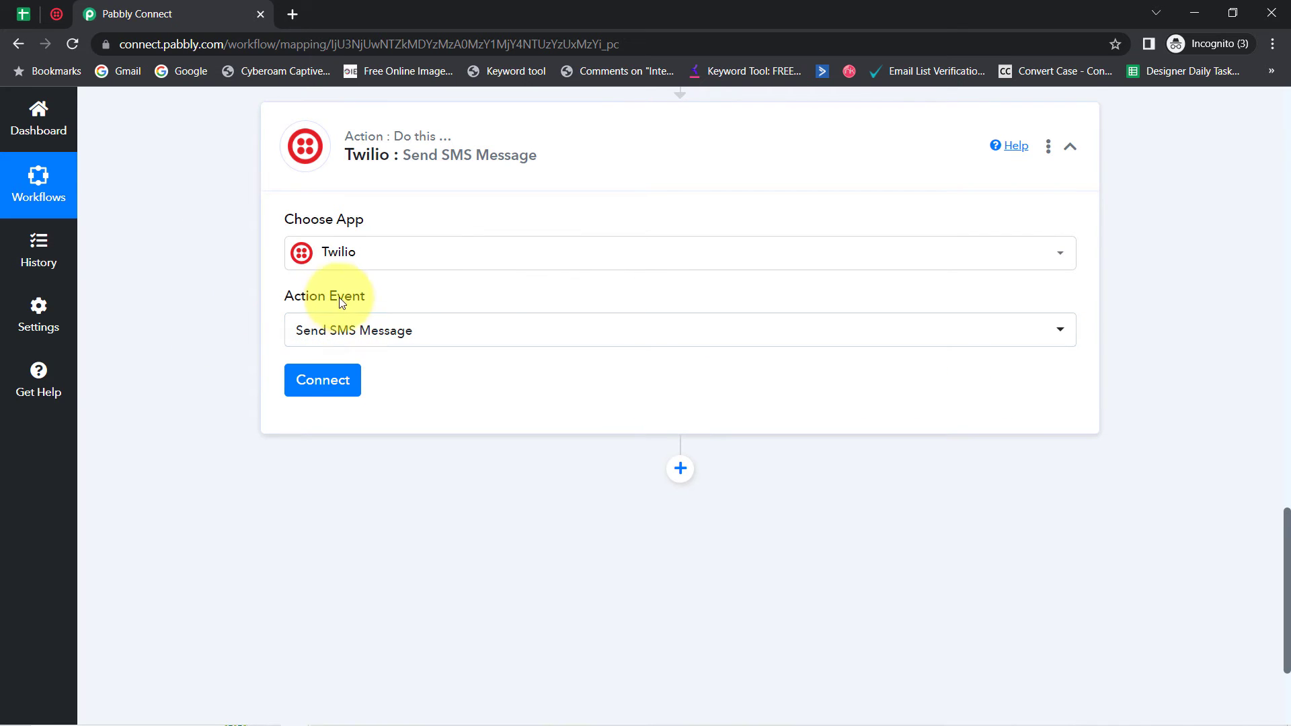
scroll(632, 337, up, 4)
scroll(638, 334, down, 1)
scroll(641, 335, up, 6)
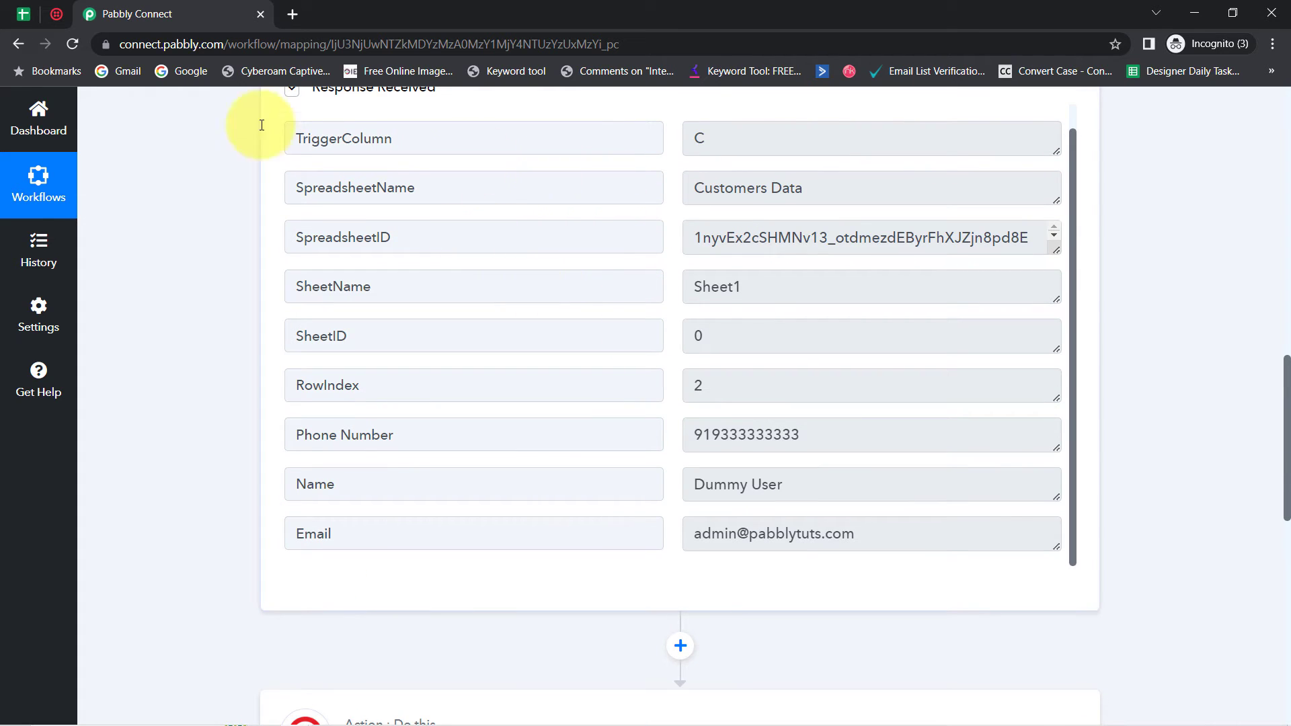
- Glance at the Customers Data sheet and Twilio console, then return to the Pabbly Connect workflow
click(23, 14)
click(184, 10)
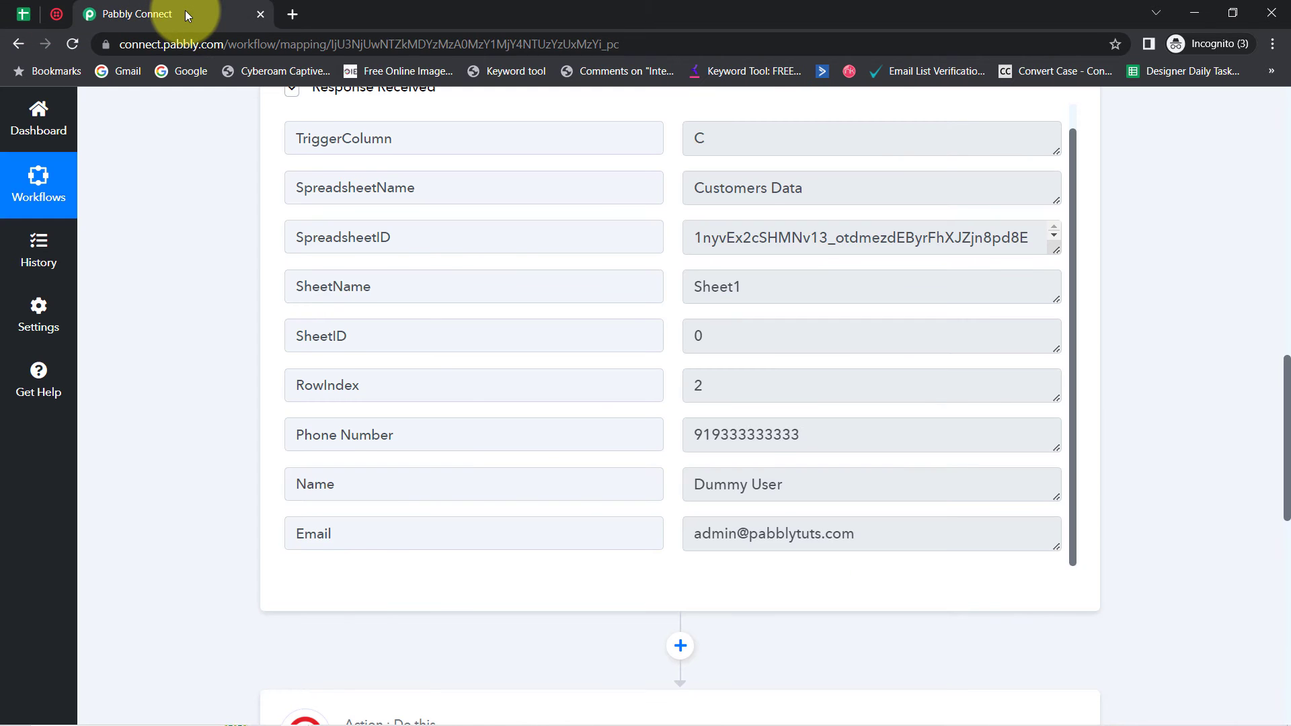
click(61, 11)
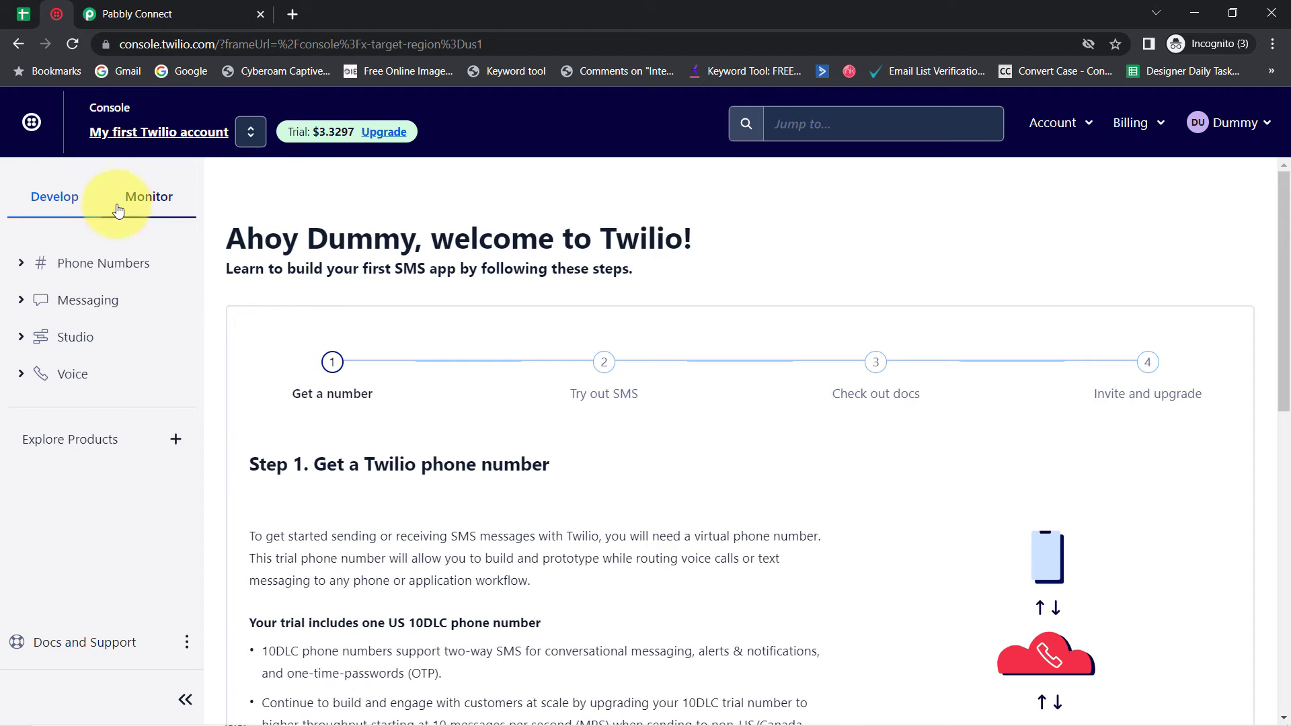
click(115, 13)
scroll(230, 519, up, 1)
scroll(231, 548, down, 8)
scroll(265, 447, down, 4)
scroll(324, 428, up, 4)
- Add a new Twilio connection and point out its Account SID and Authorization Token fields
click(333, 463)
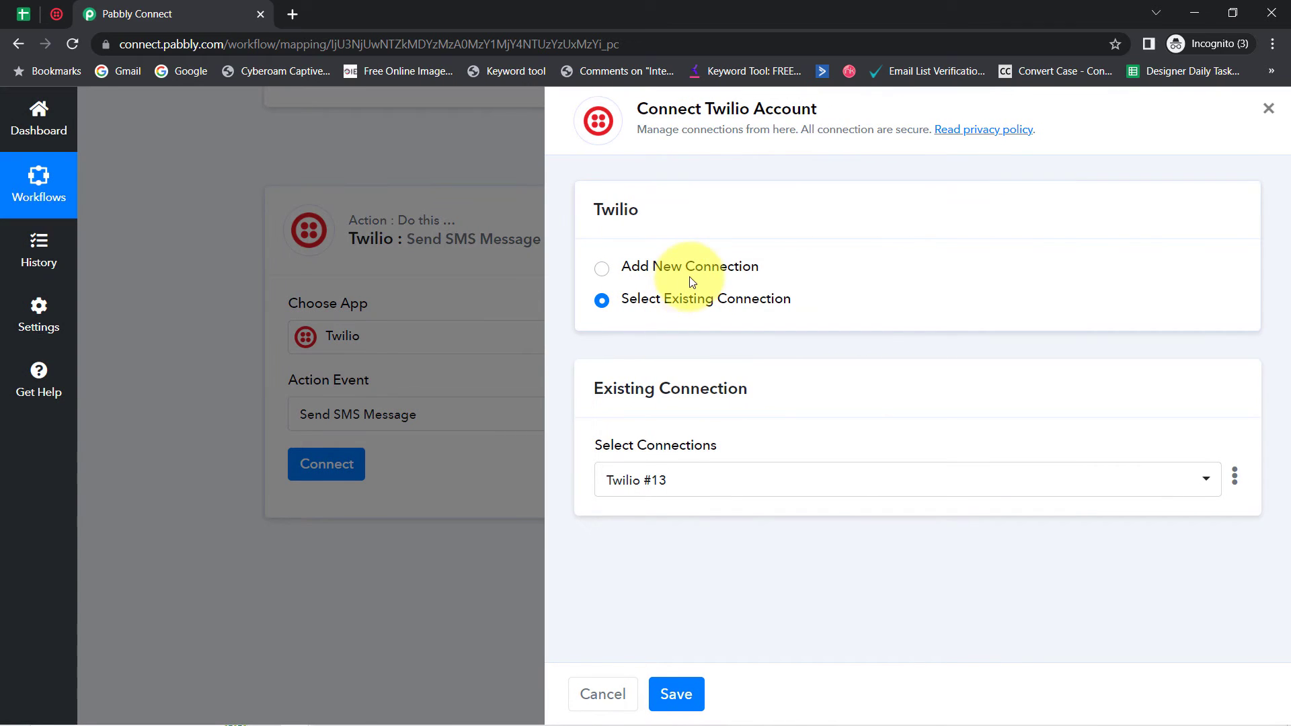
click(697, 269)
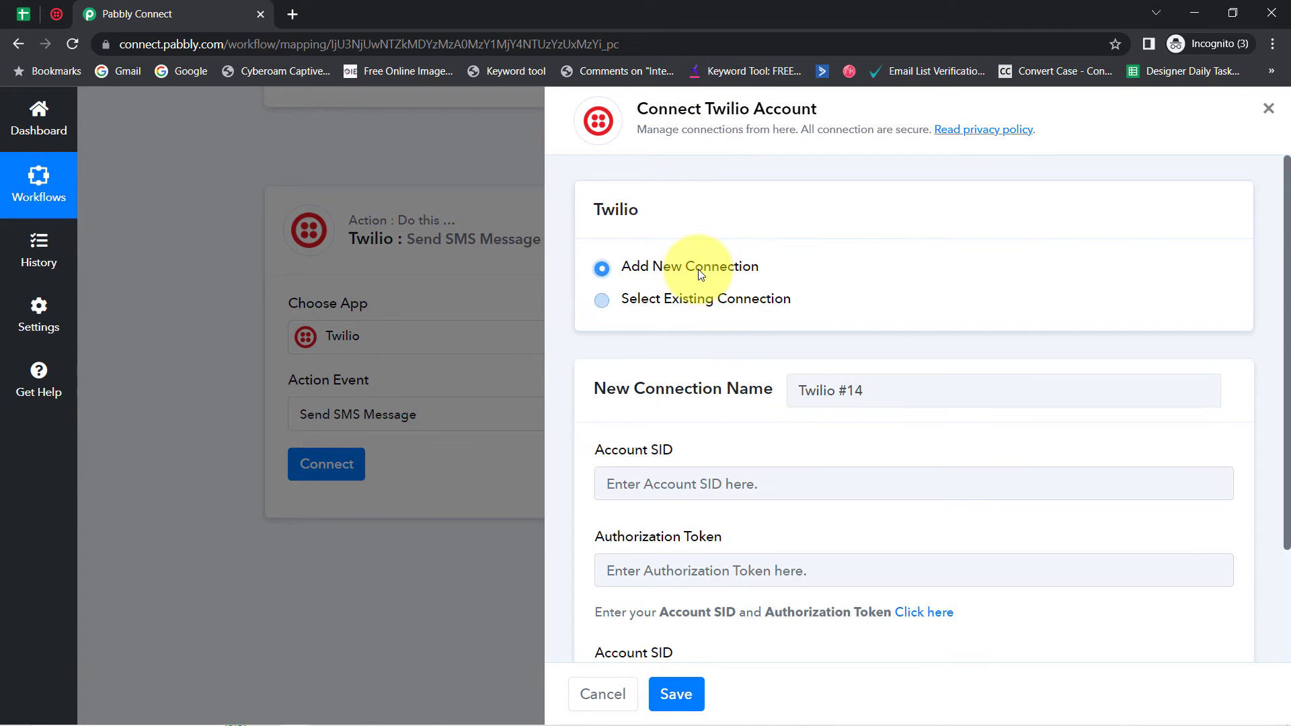
scroll(1270, 269, down, 2)
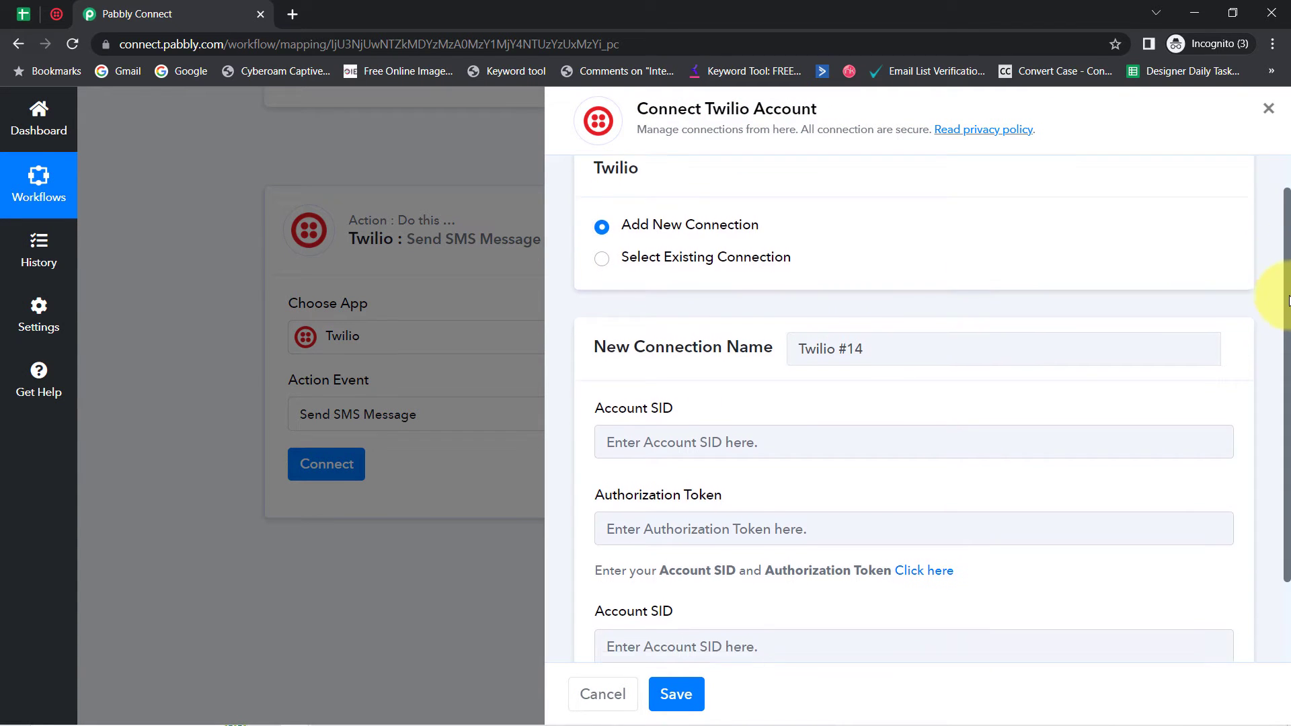
drag(605, 307, 702, 314)
drag(626, 393, 748, 398)
drag(608, 511, 680, 522)
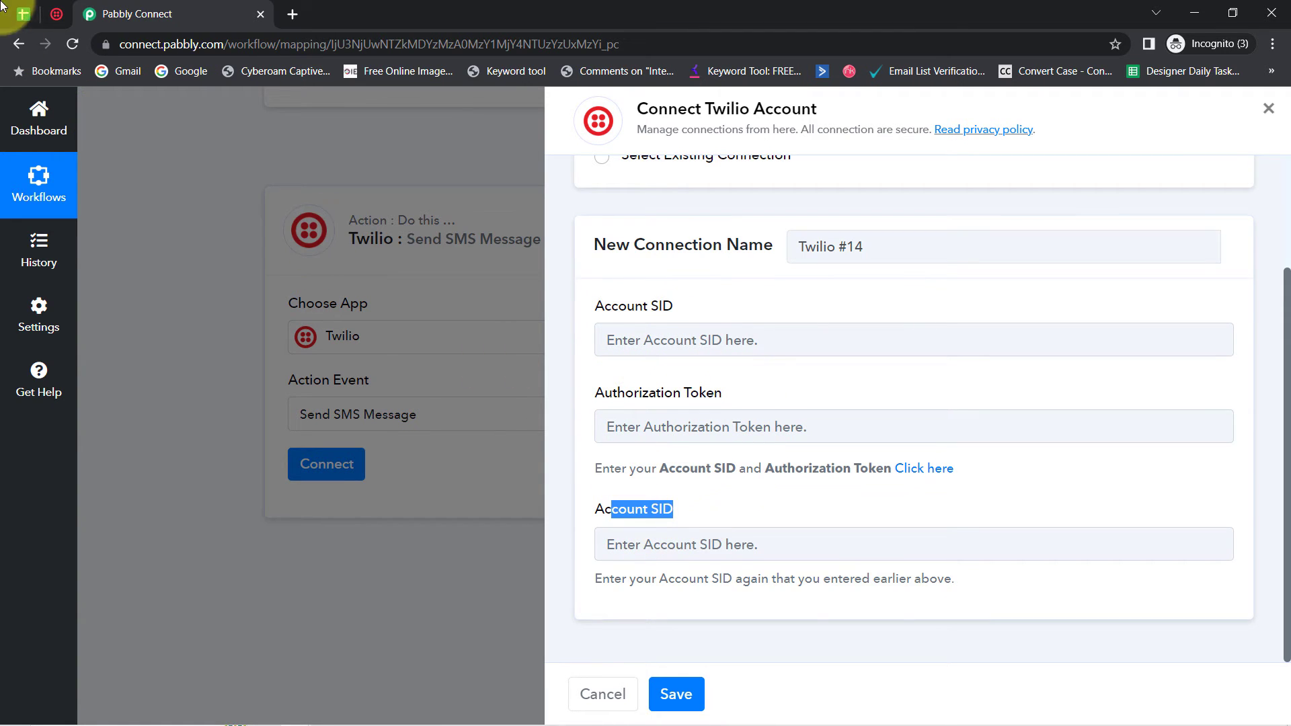
- Copy the Account SID from the Twilio console into both Account SID fields
click(22, 13)
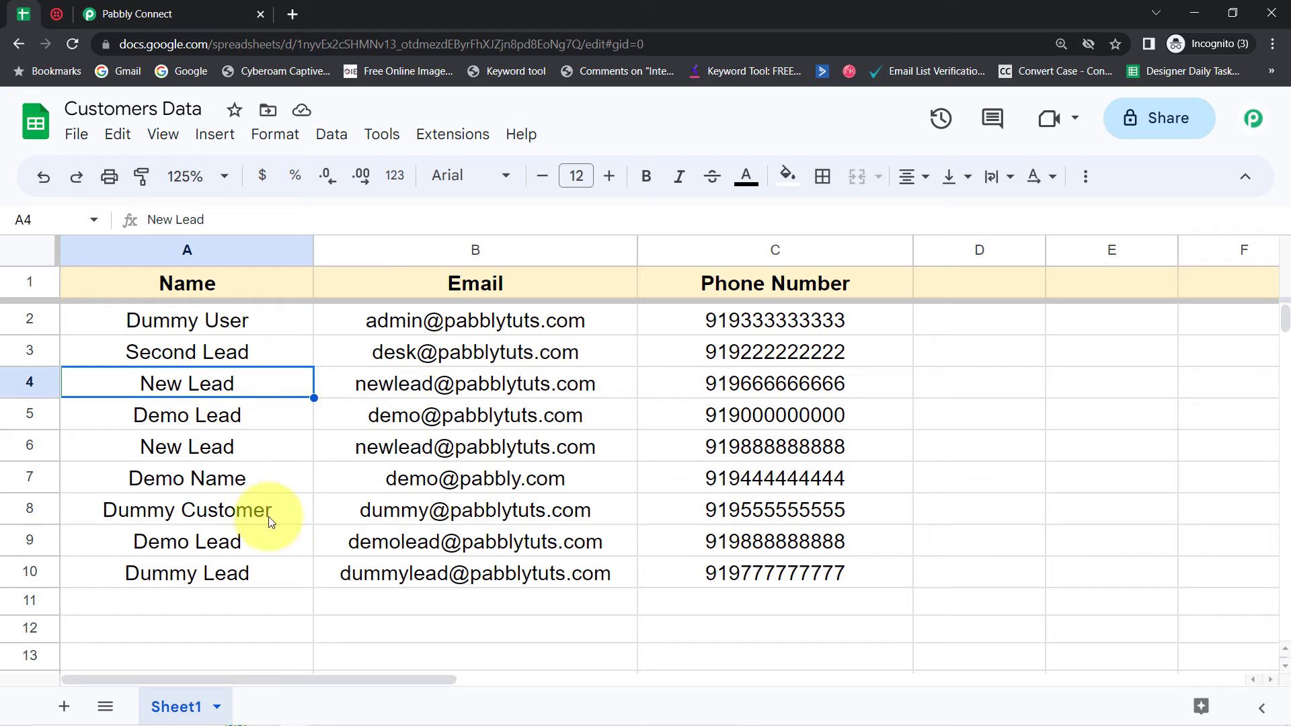
click(57, 13)
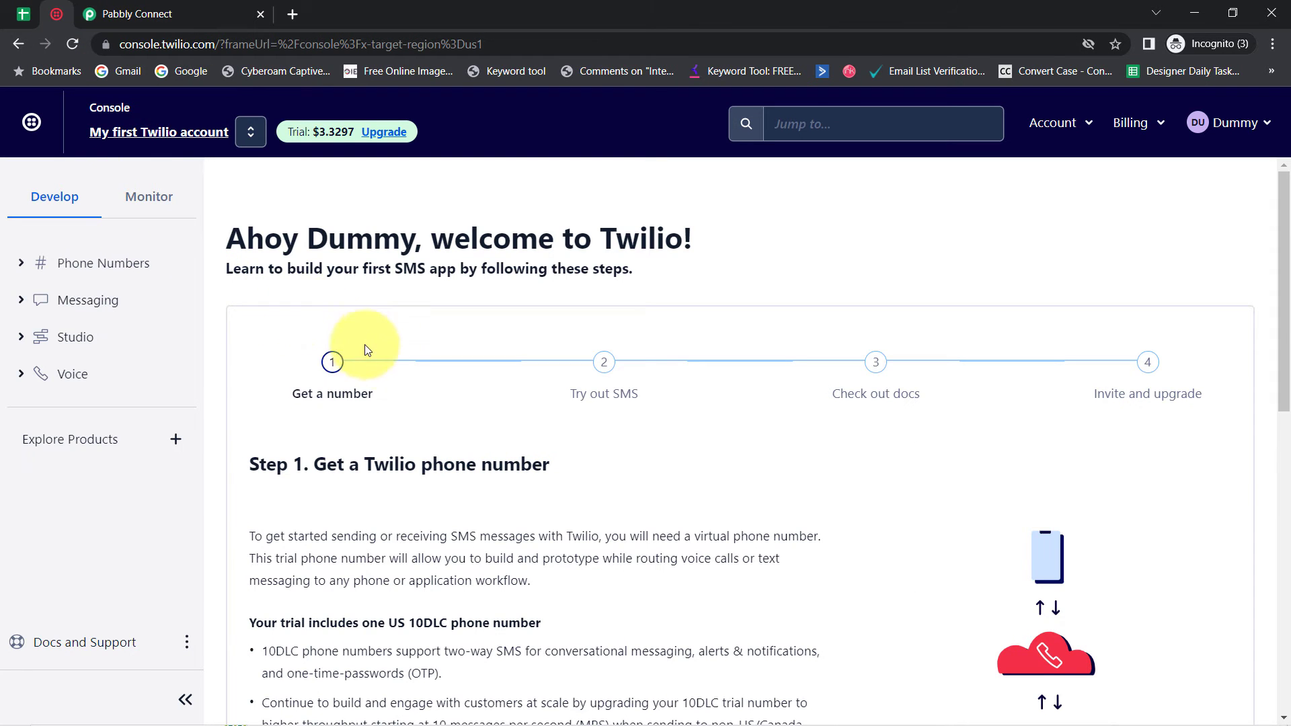
scroll(376, 403, down, 7)
scroll(403, 398, down, 4)
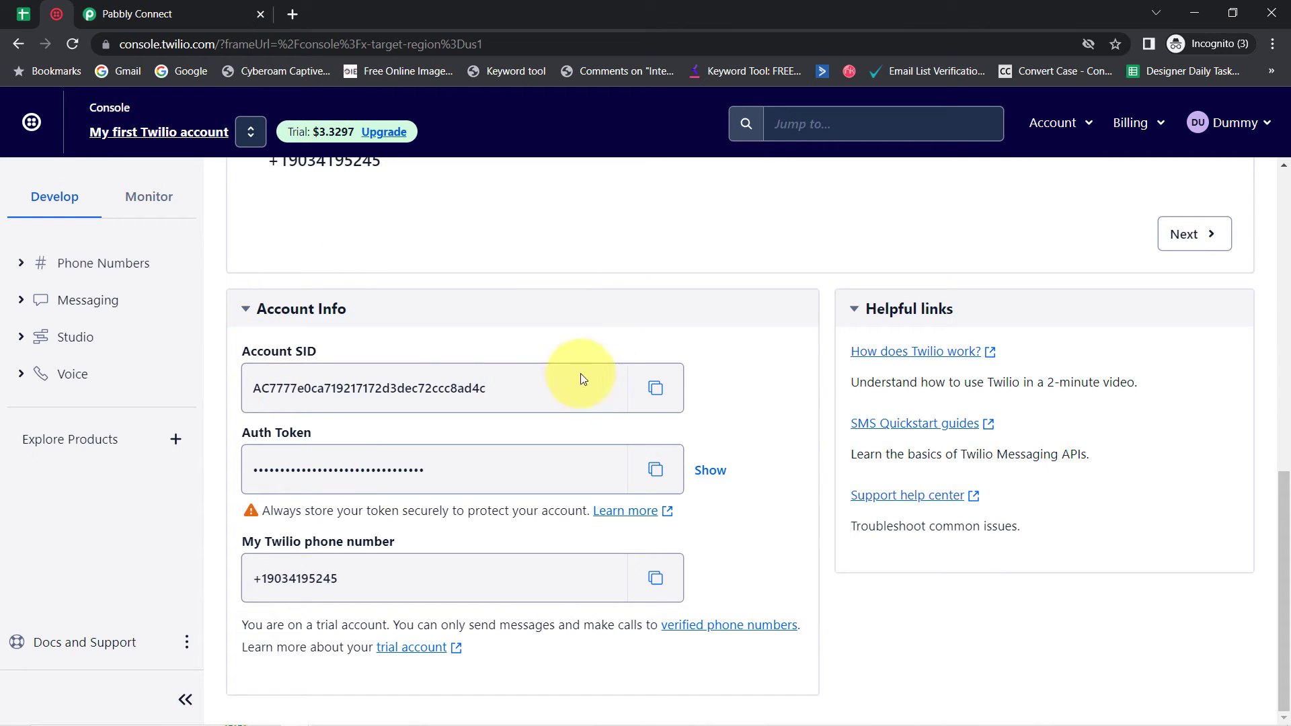
click(656, 390)
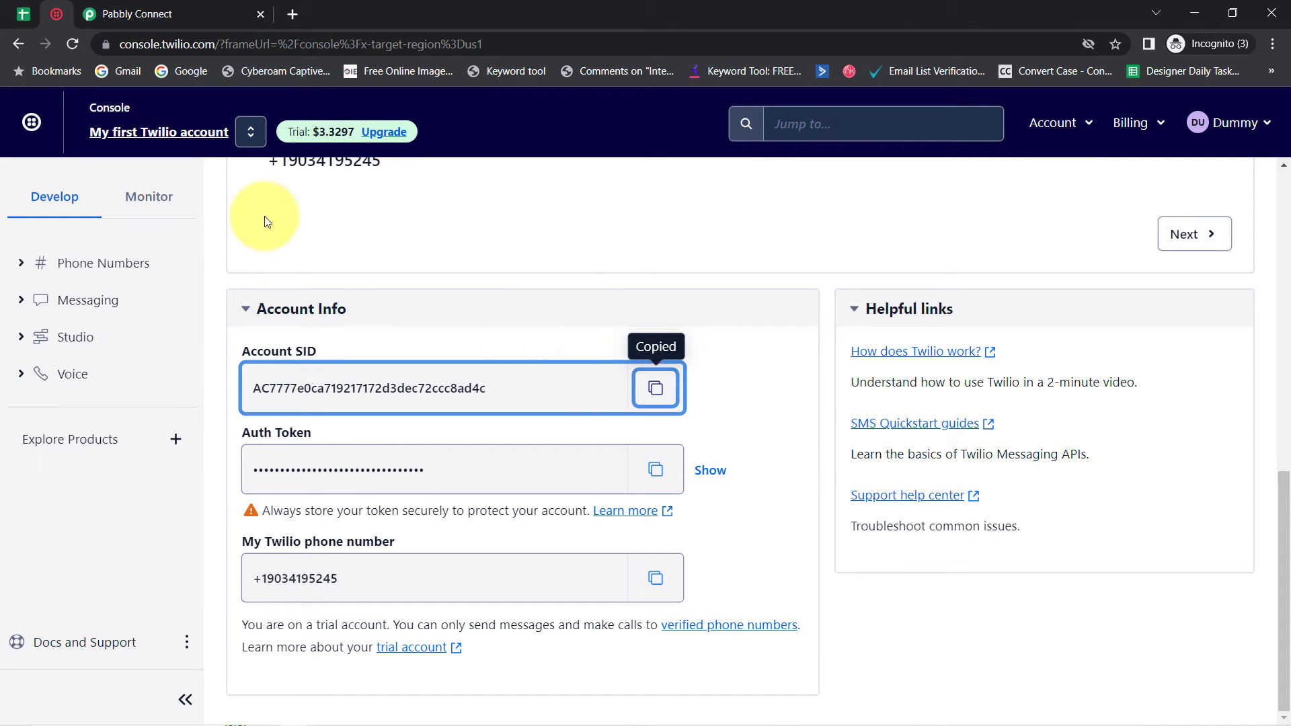
click(141, 14)
click(613, 340)
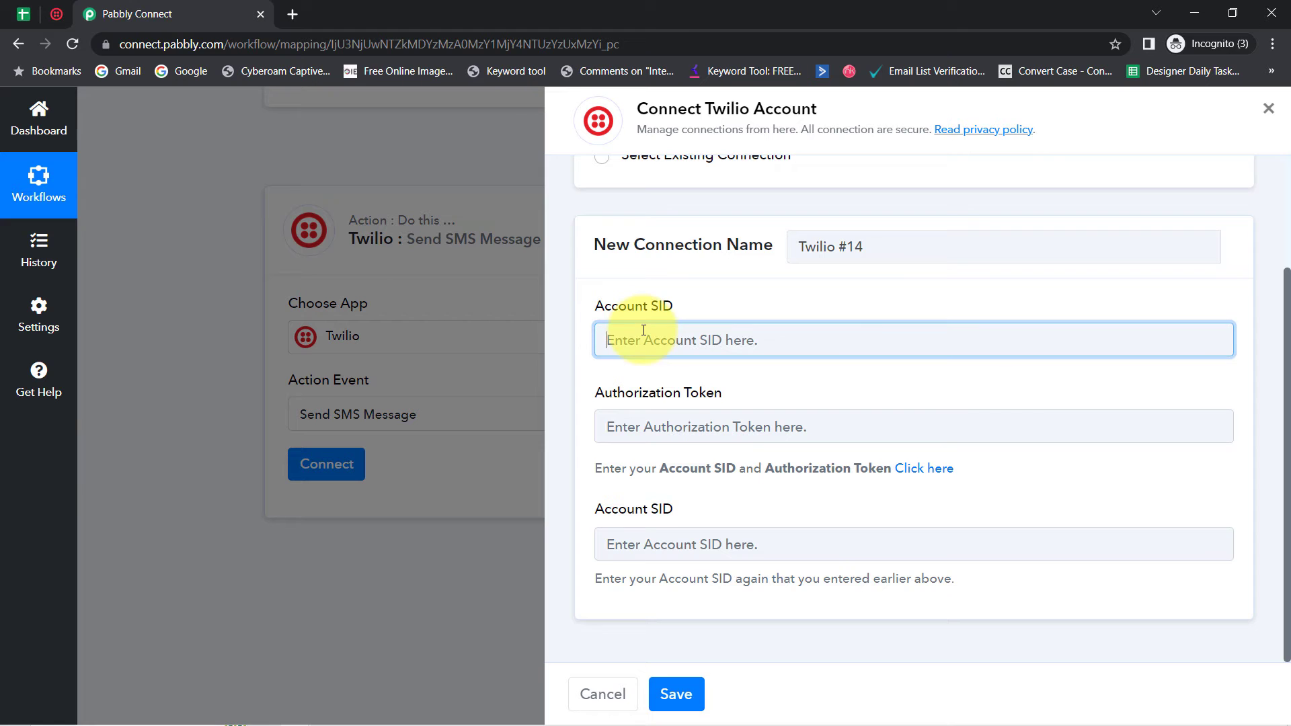
key(ctrl+v)
click(609, 541)
key(ctrl+v)
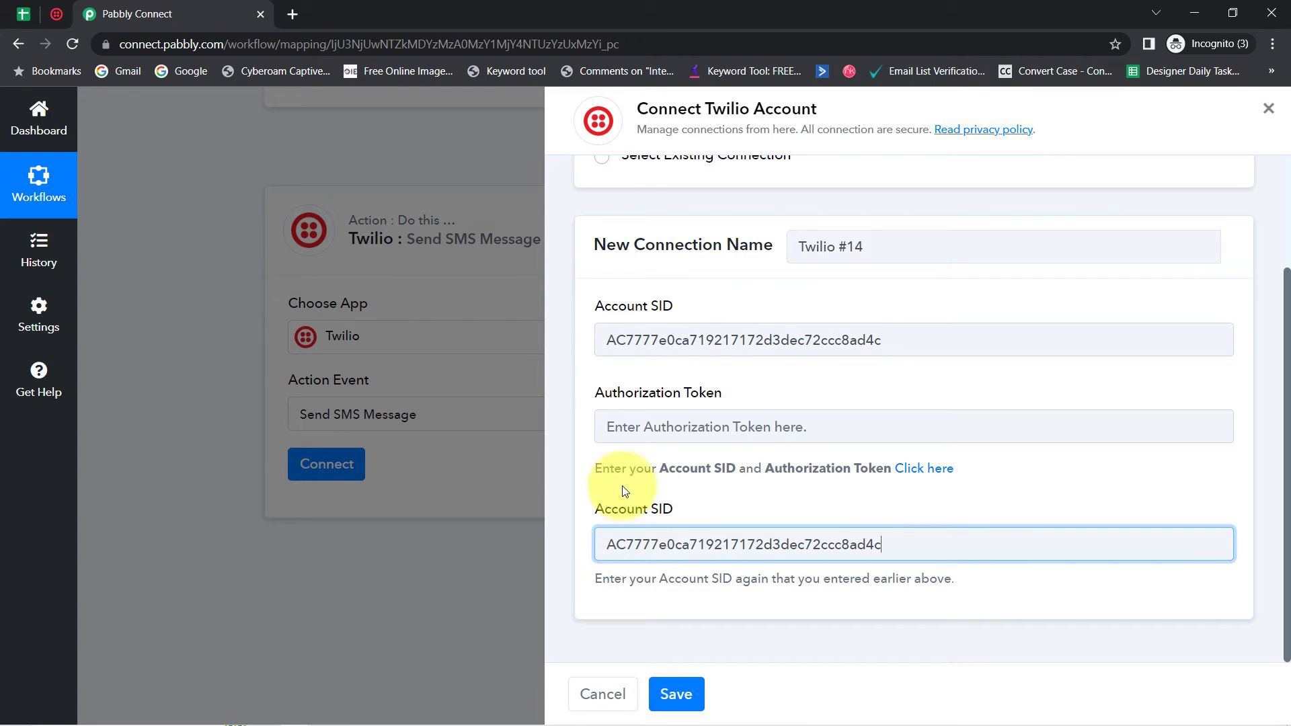
- Paste the Twilio auth token into Authorization Token and save the connection
click(57, 13)
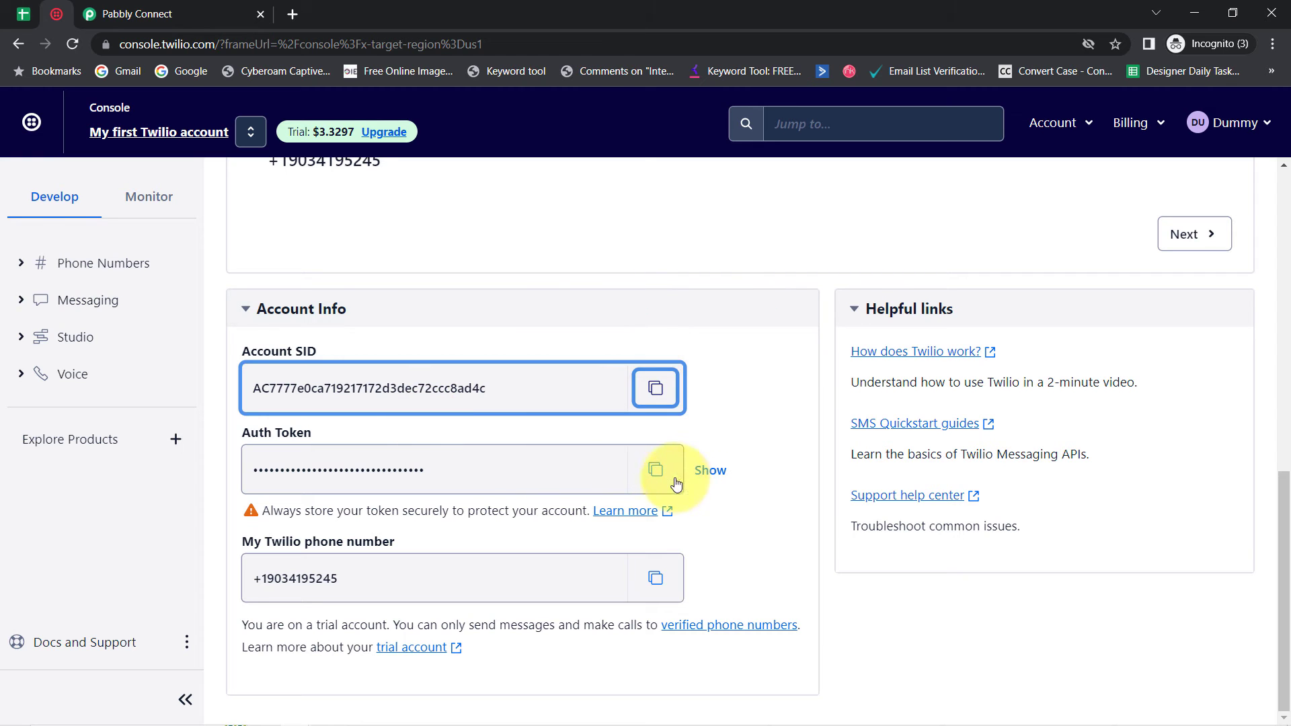
click(655, 469)
click(115, 11)
click(816, 417)
key(ctrl+v)
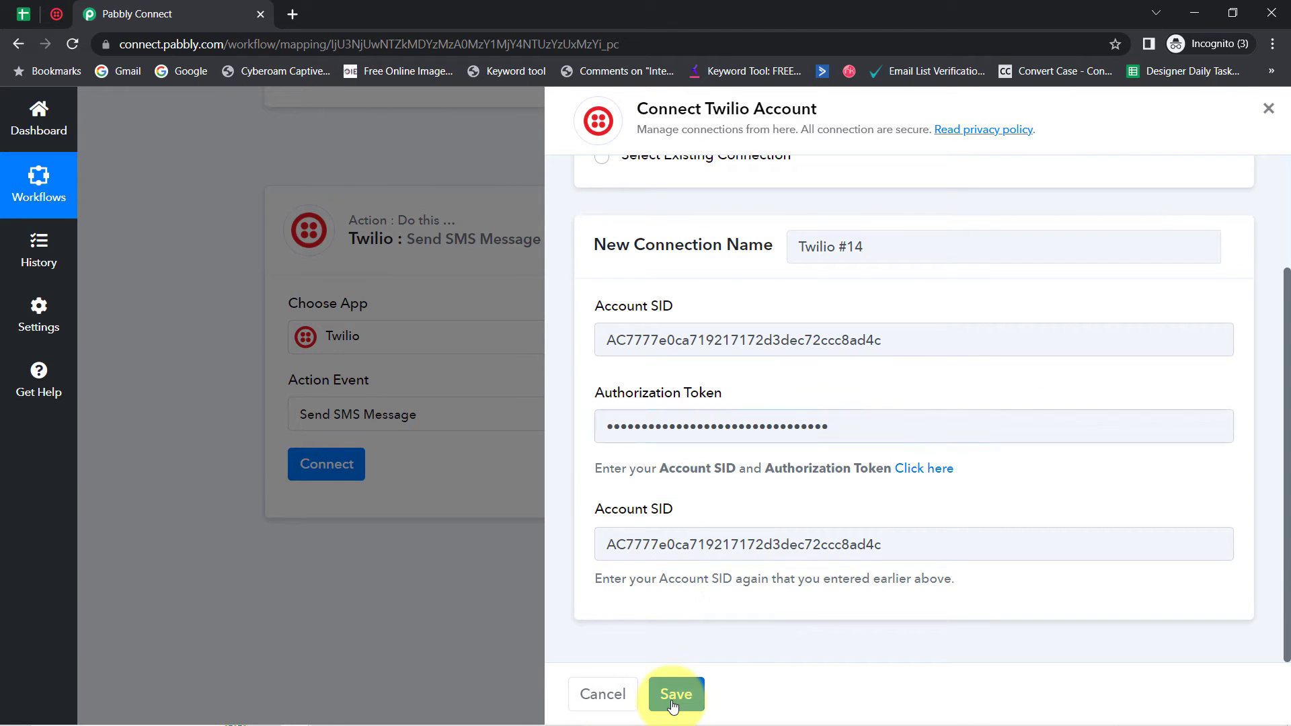
click(674, 697)
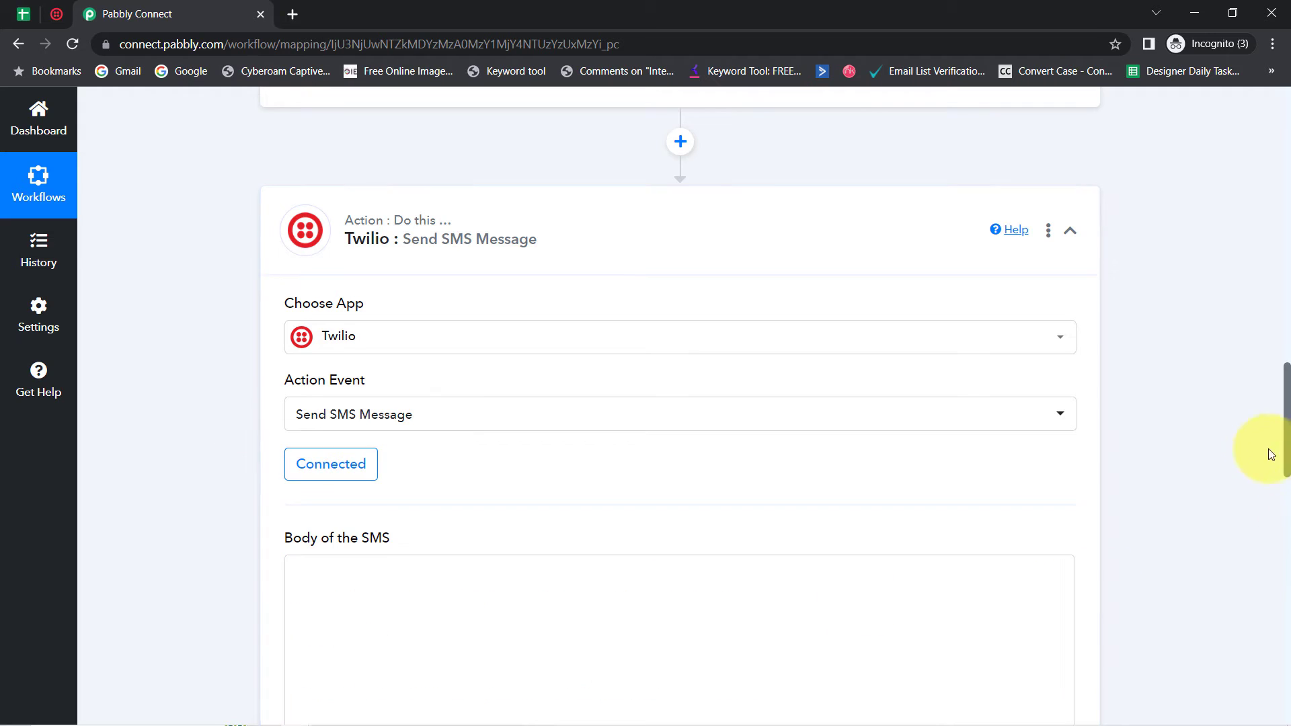
scroll(1274, 444, down, 4)
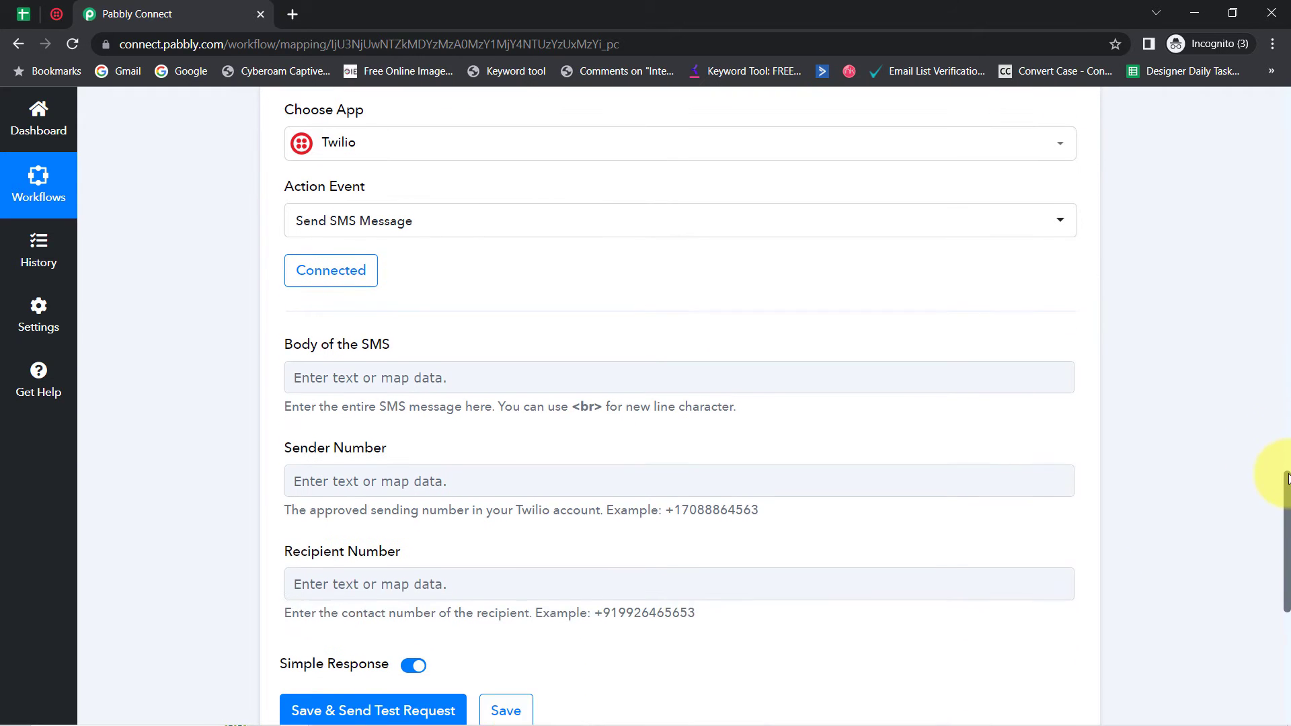
drag(293, 307, 366, 314)
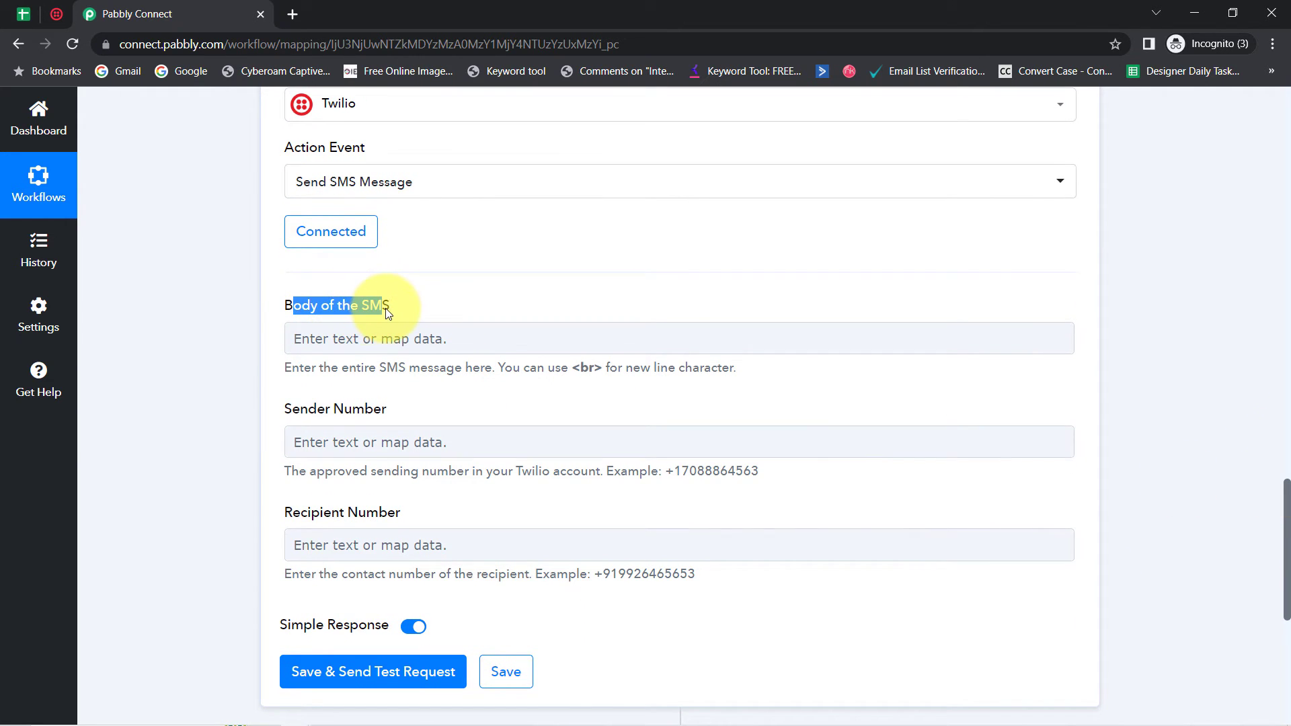
- Check the sheet's Phone Number column, then start the SMS body with 'Hello'
click(370, 338)
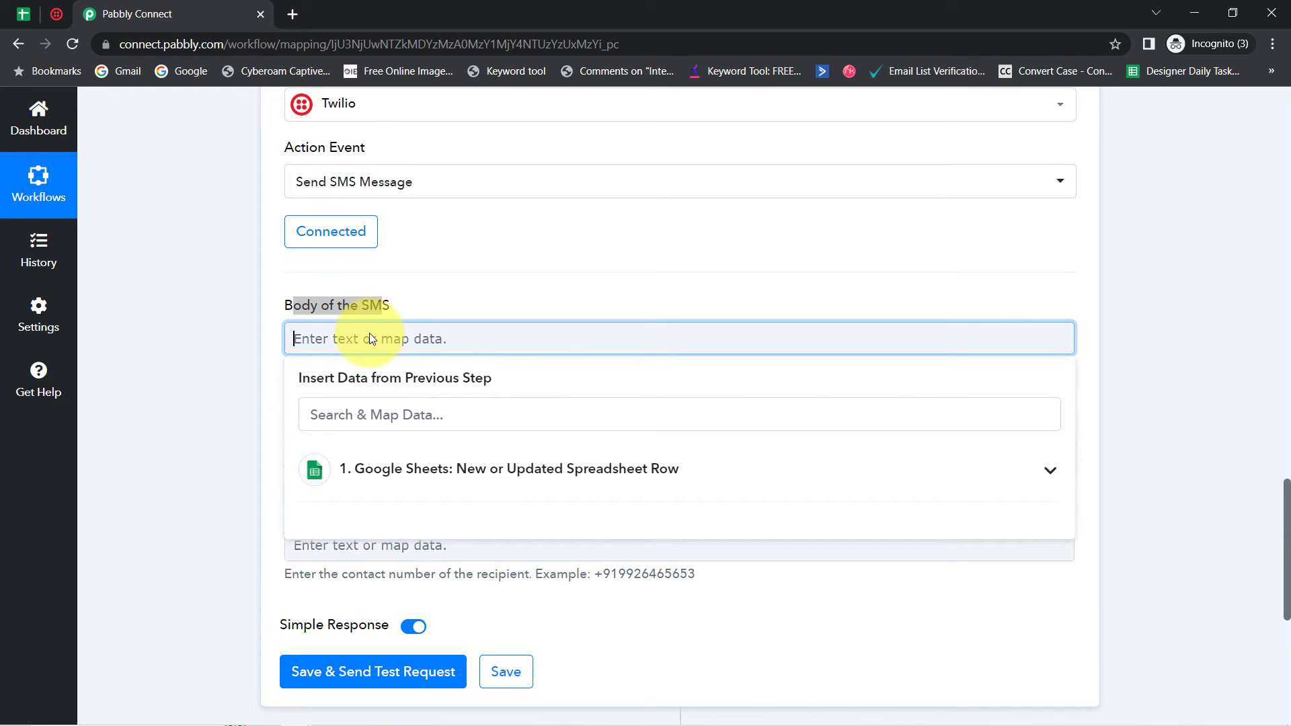
click(31, 13)
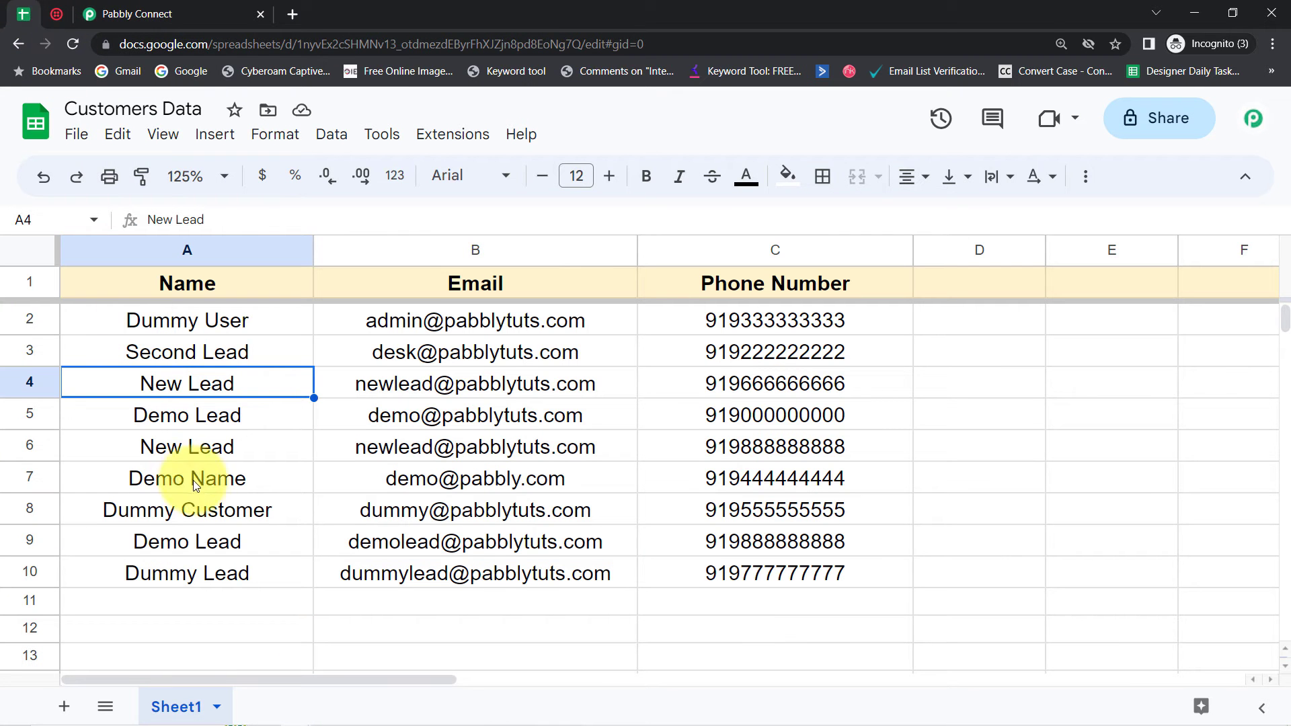
mouse_move(373, 387)
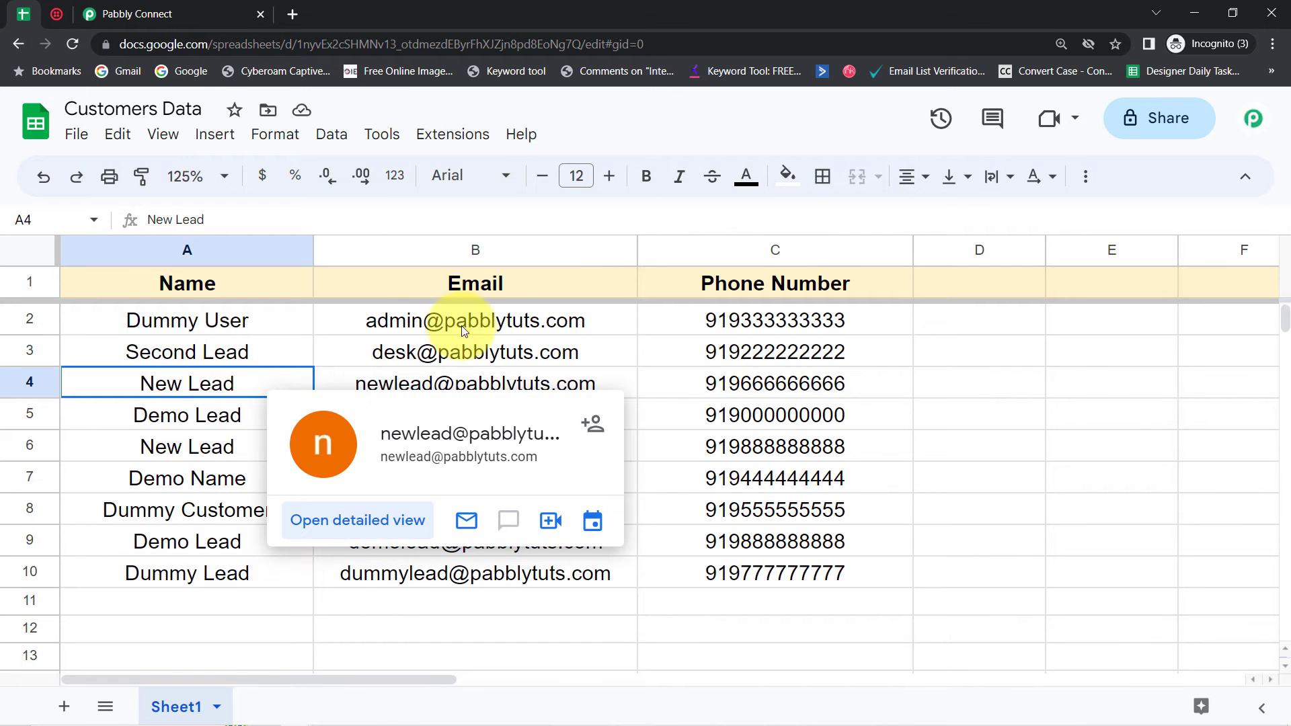
click(757, 451)
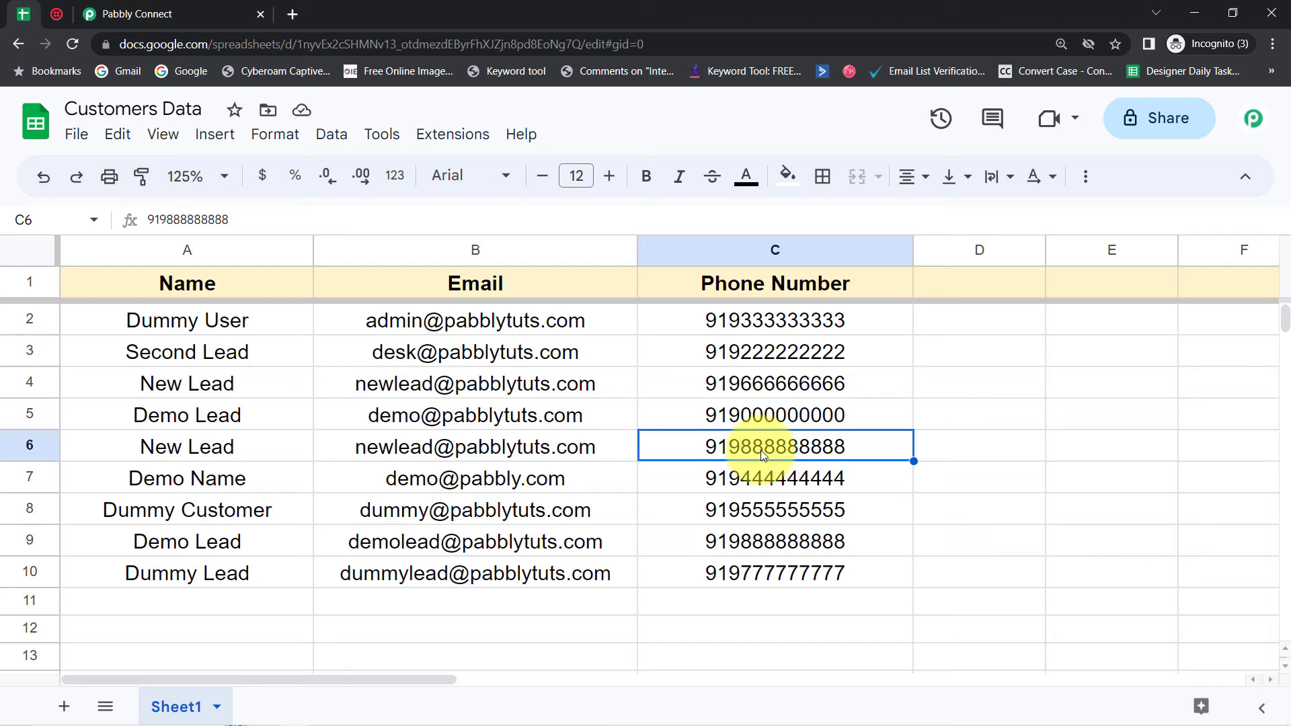
click(130, 17)
click(219, 280)
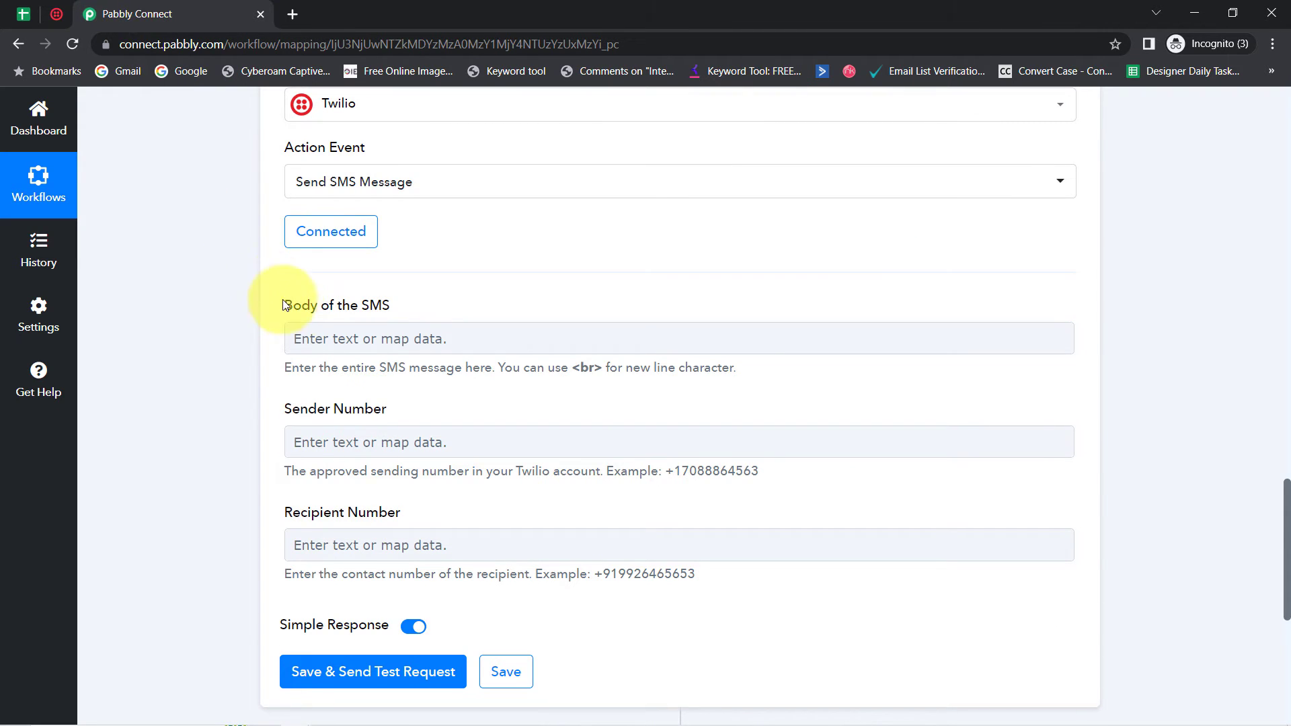
click(308, 337)
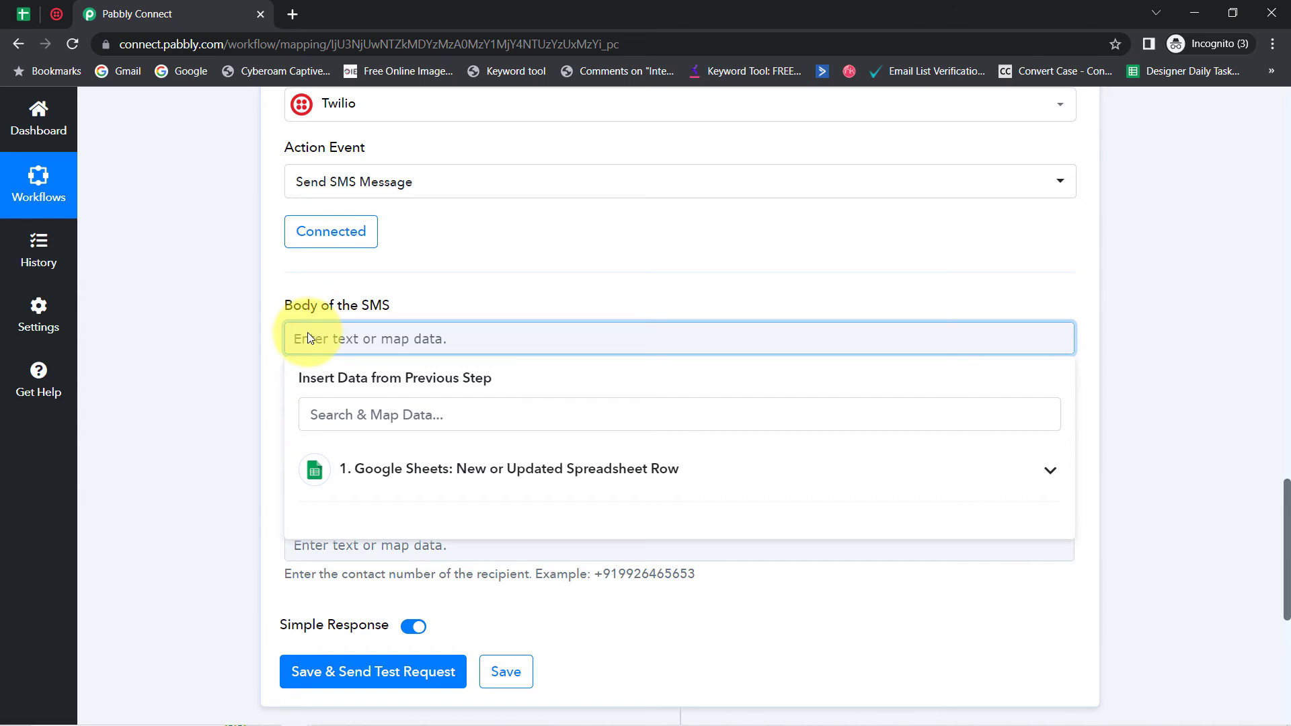
text(Hello)
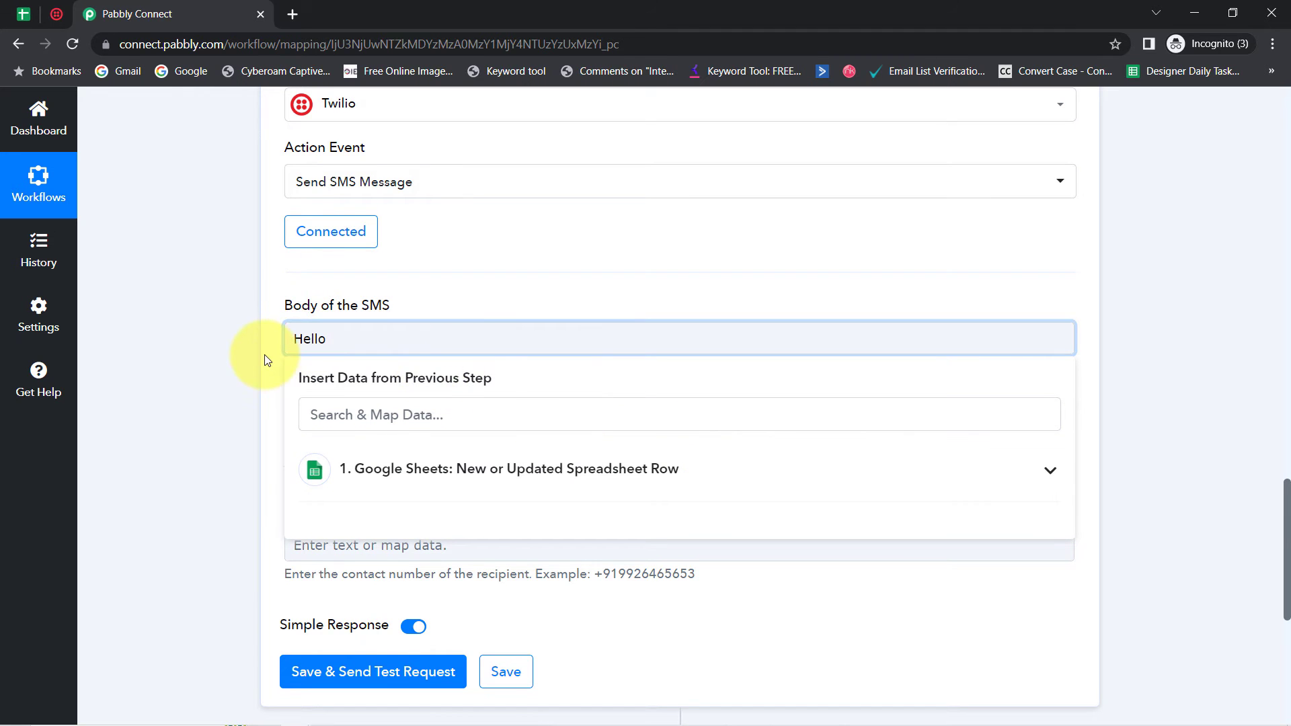
- Insert the Google Sheets row's Name field after 'Hello' in the SMS body
click(241, 358)
scroll(787, 226, up, 10)
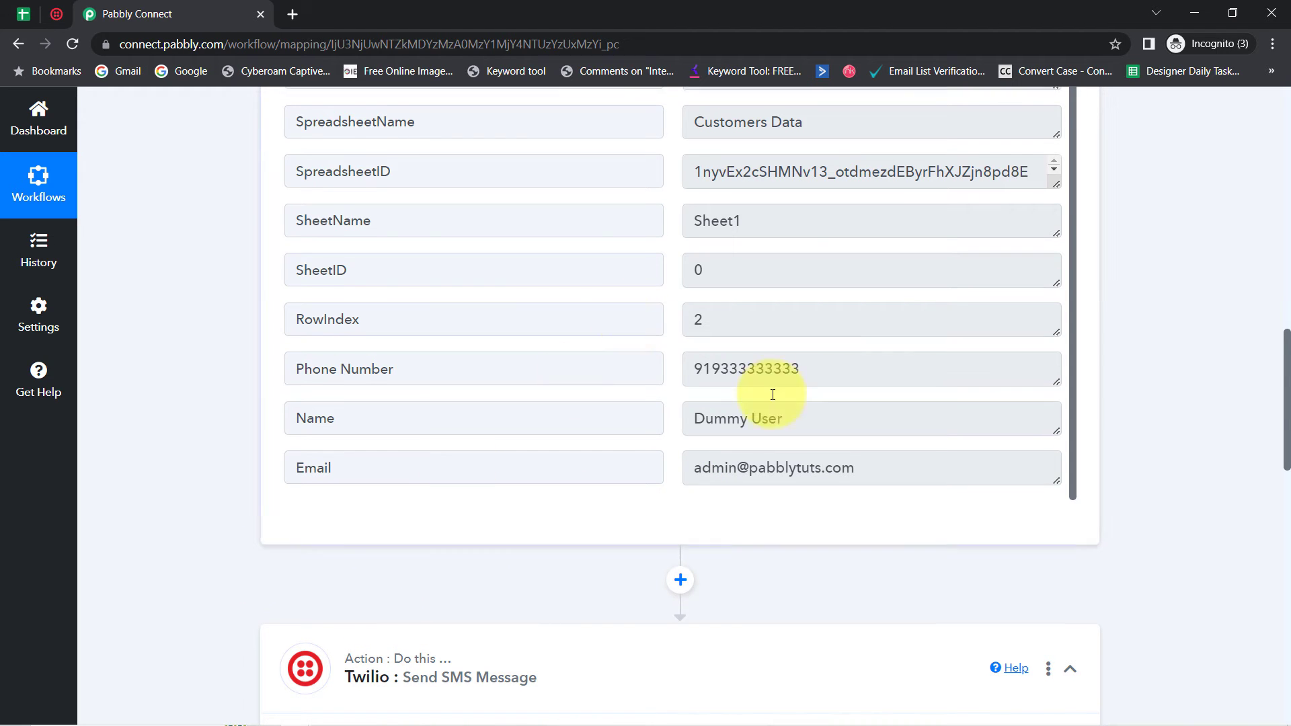
scroll(774, 360, down, 7)
scroll(478, 352, down, 3)
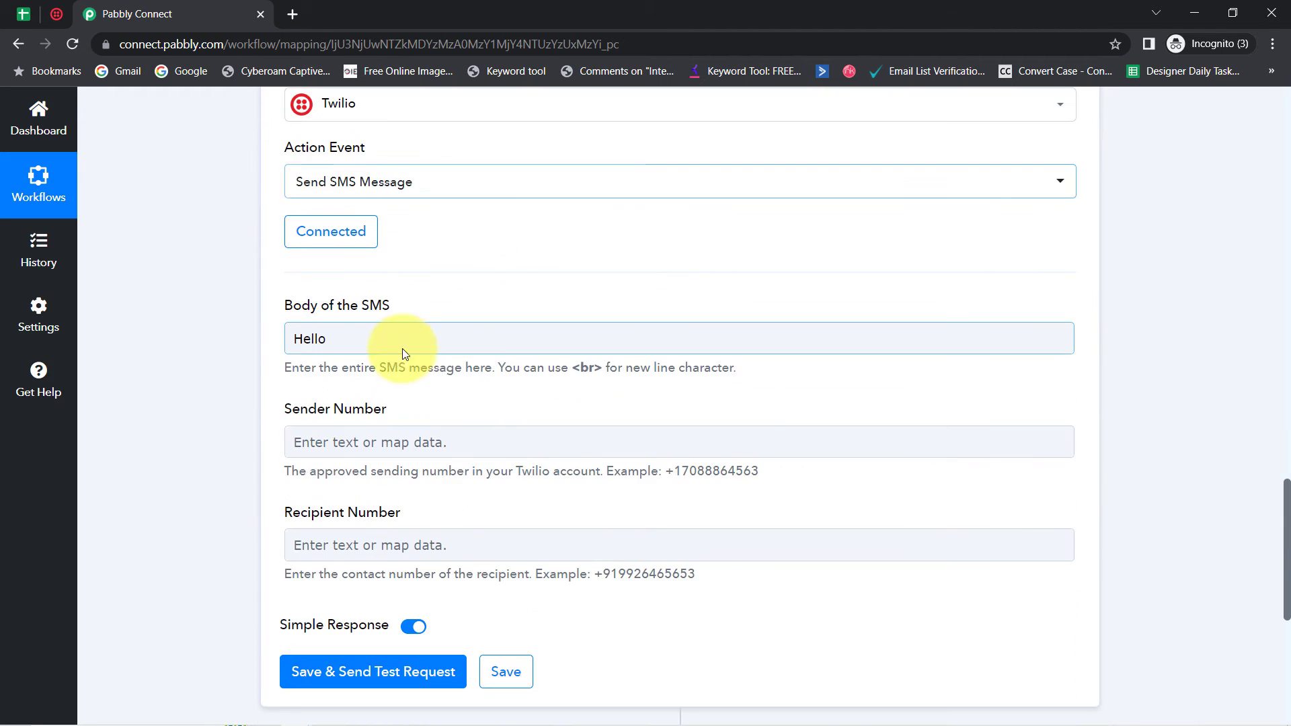
click(368, 335)
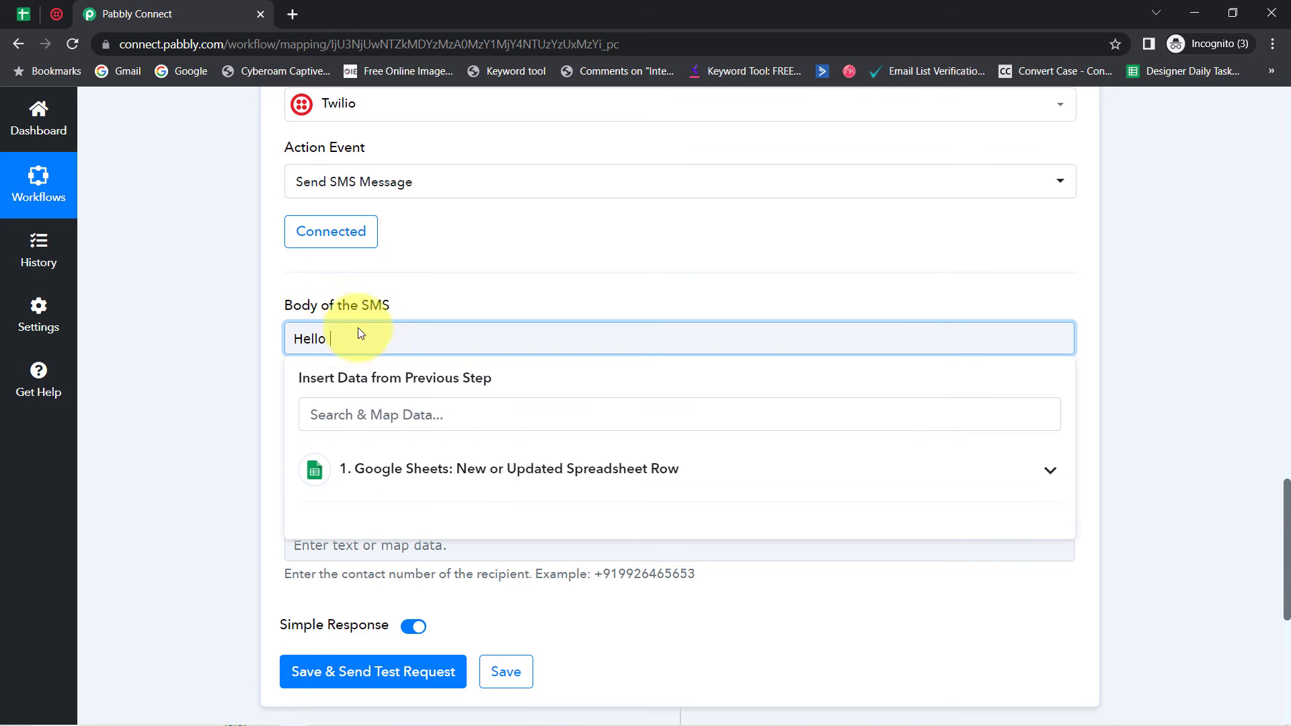
click(391, 466)
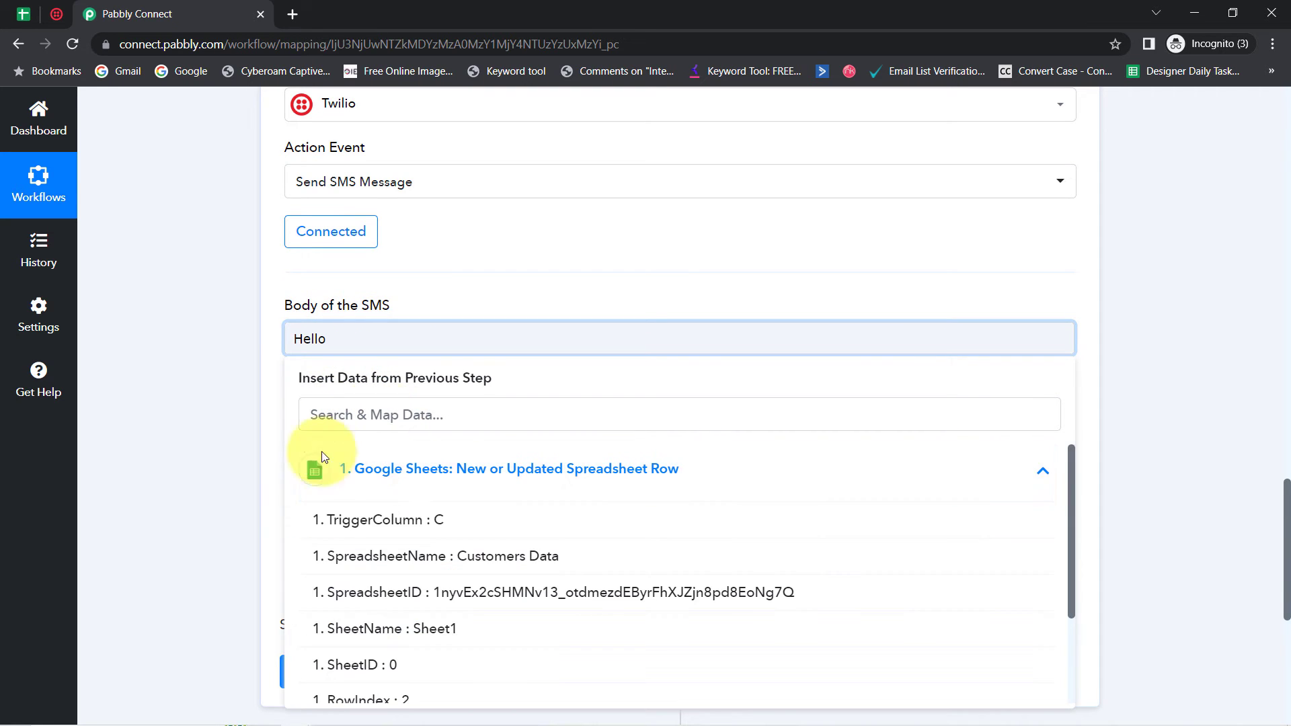
scroll(411, 499, down, 3)
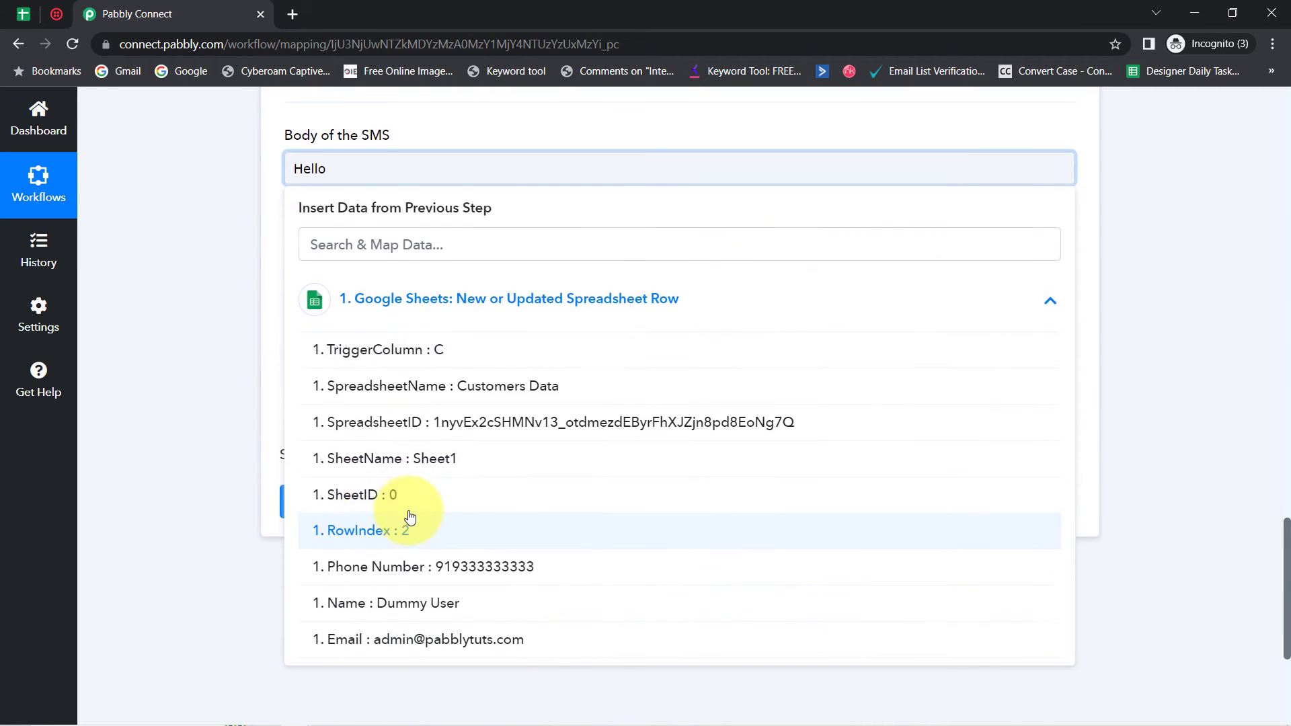
click(403, 607)
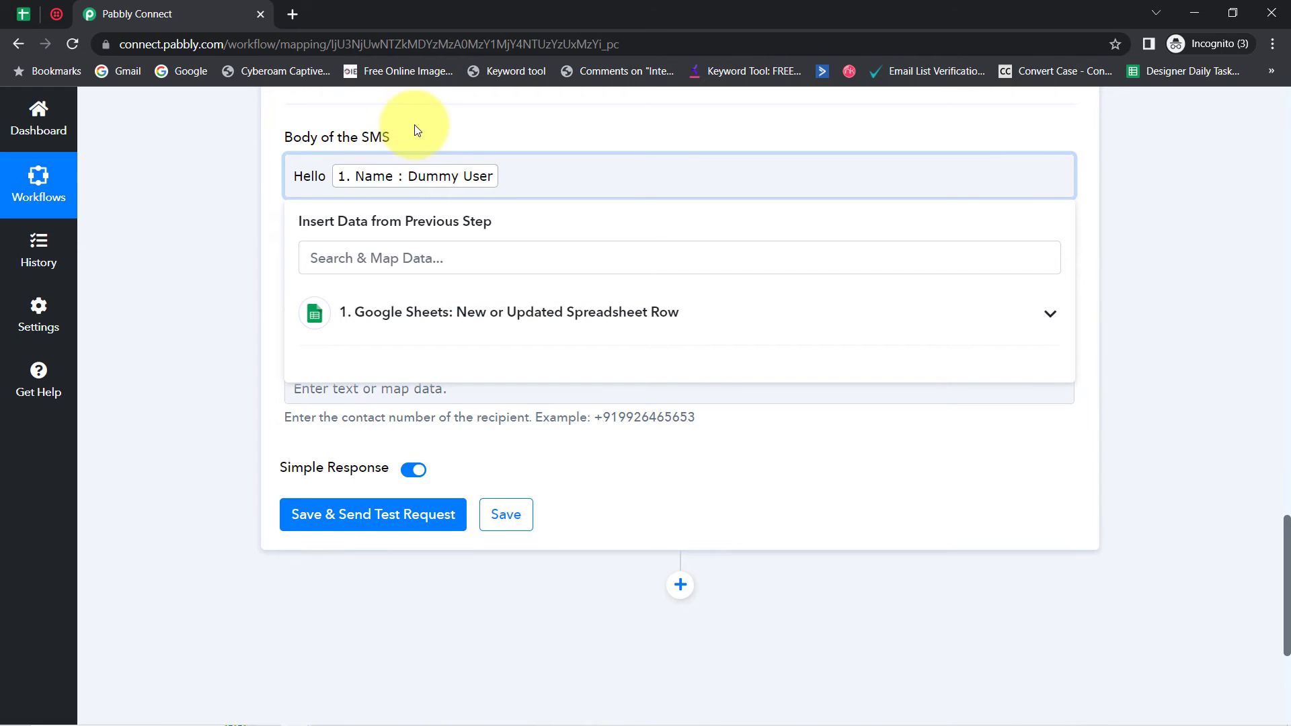
- Add a comma and new line, then type the Jewelry Store 10th Anniversary FLAT 25% discount message
text(,)
key(Return)
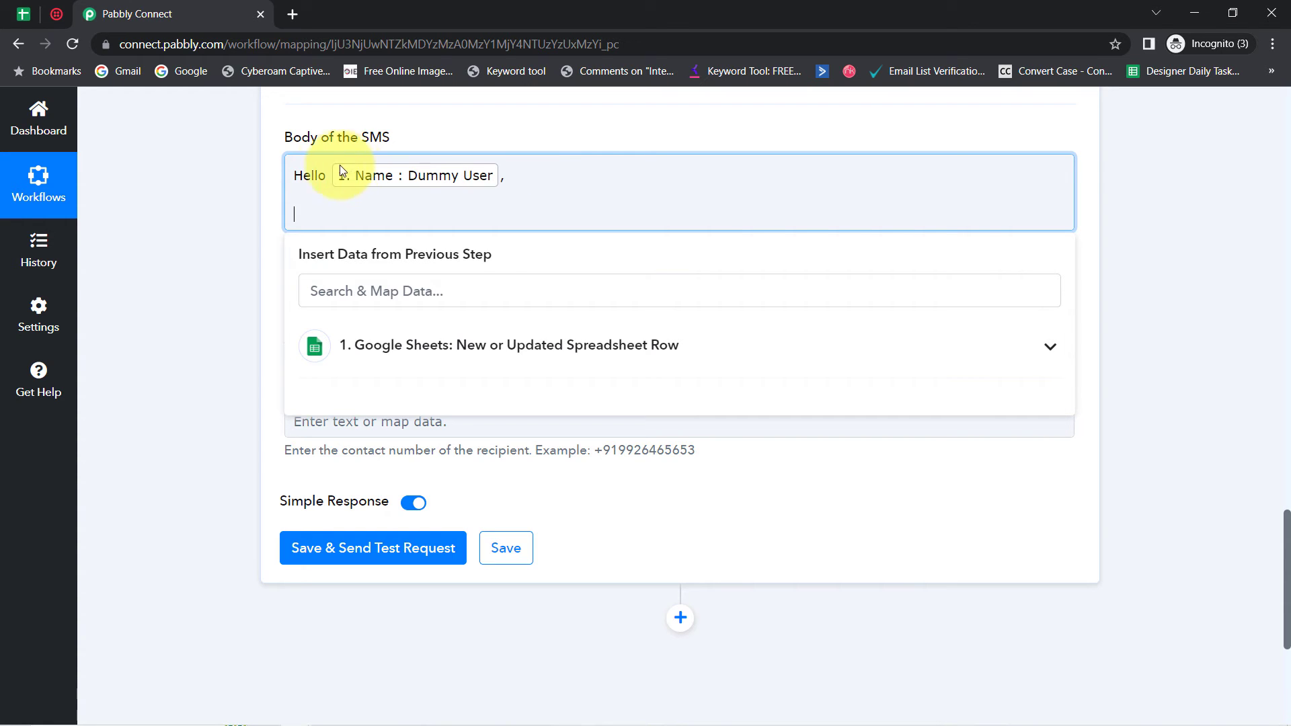
drag(318, 176, 283, 178)
click(320, 207)
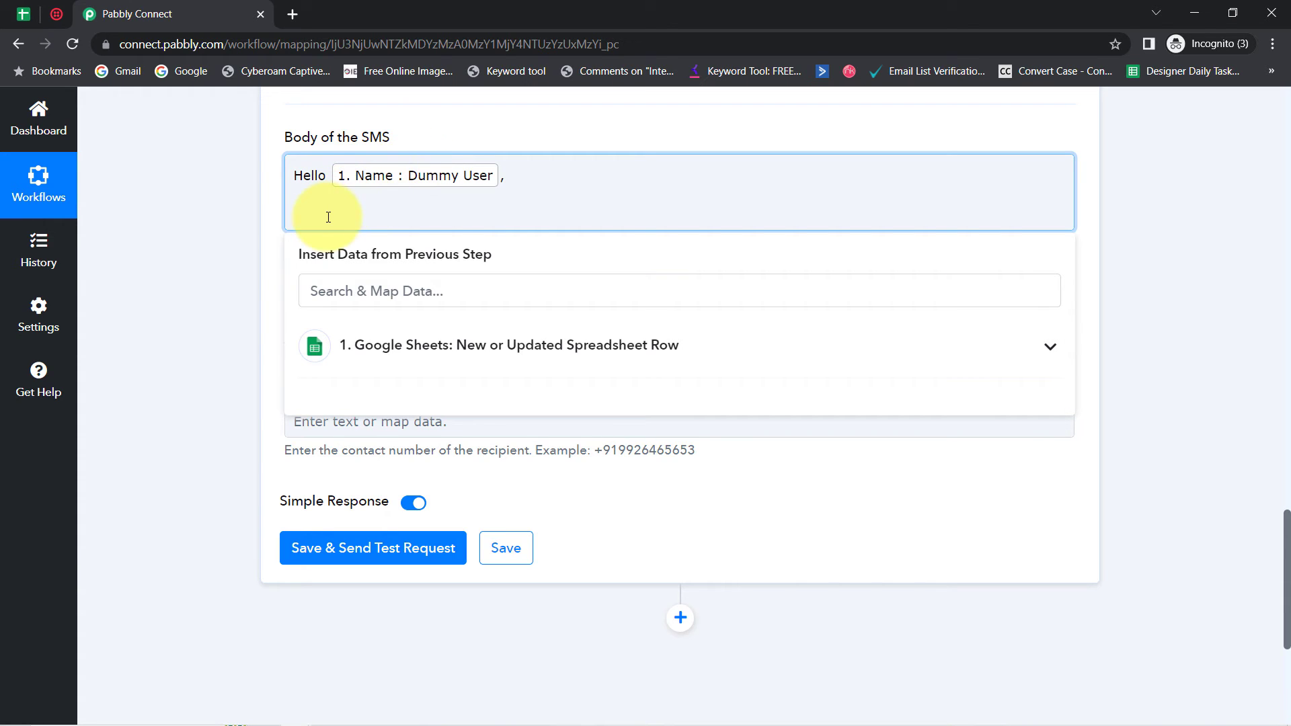
key(Return)
key(BackSpace)
text(It is our 10t)
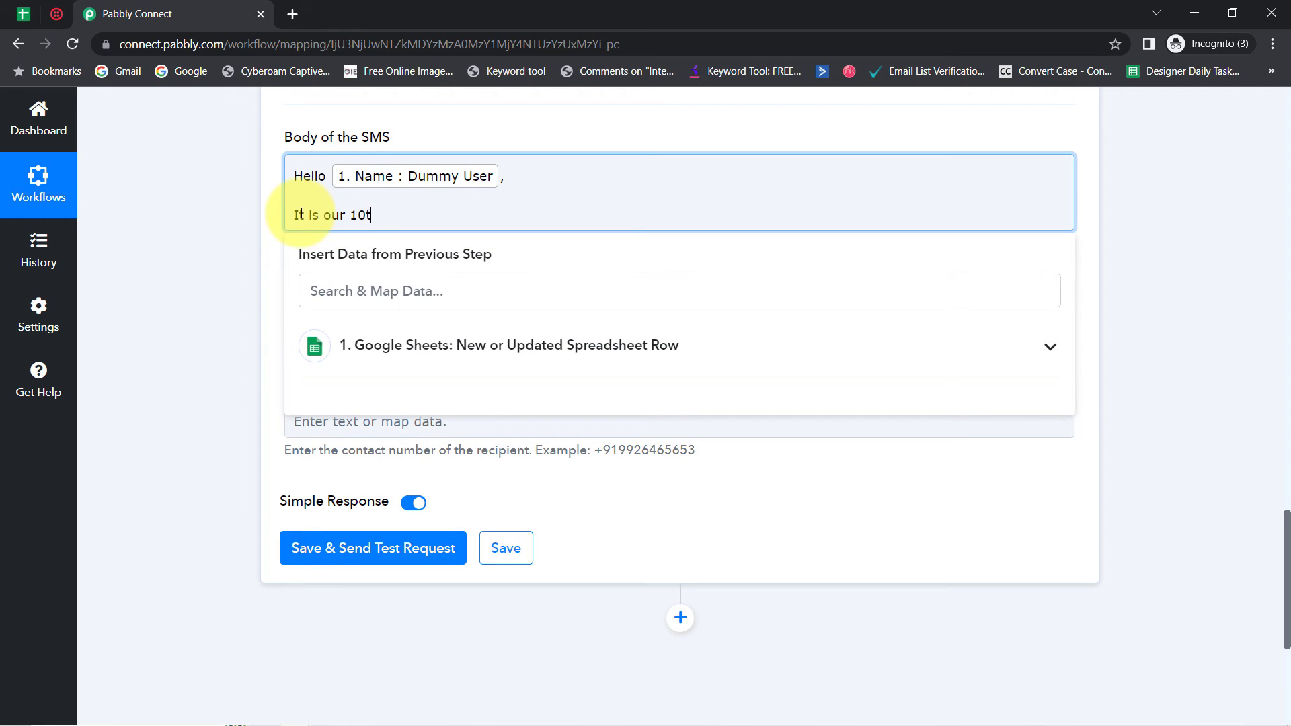
text(h Anniversary of our Jewelry Store.)
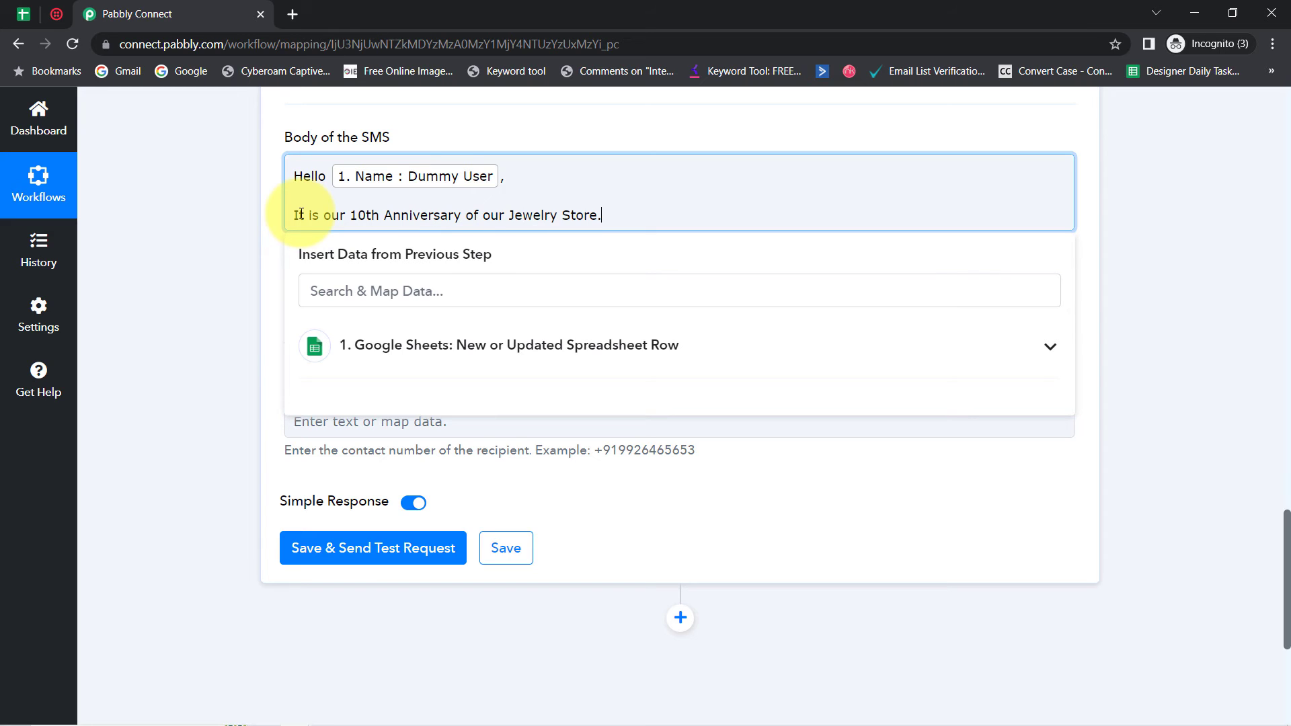
text( So that is why, we're giving a FLAT Discount of 25% to all the sp)
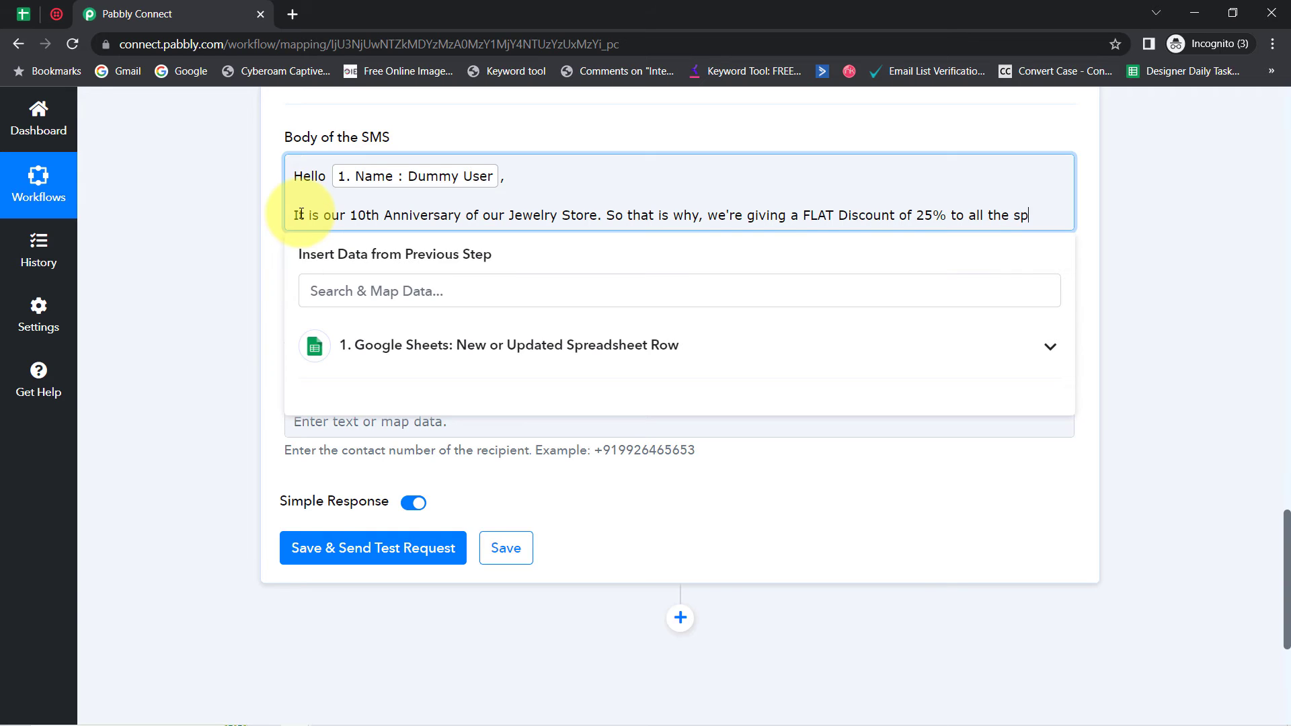
text(ecial custo)
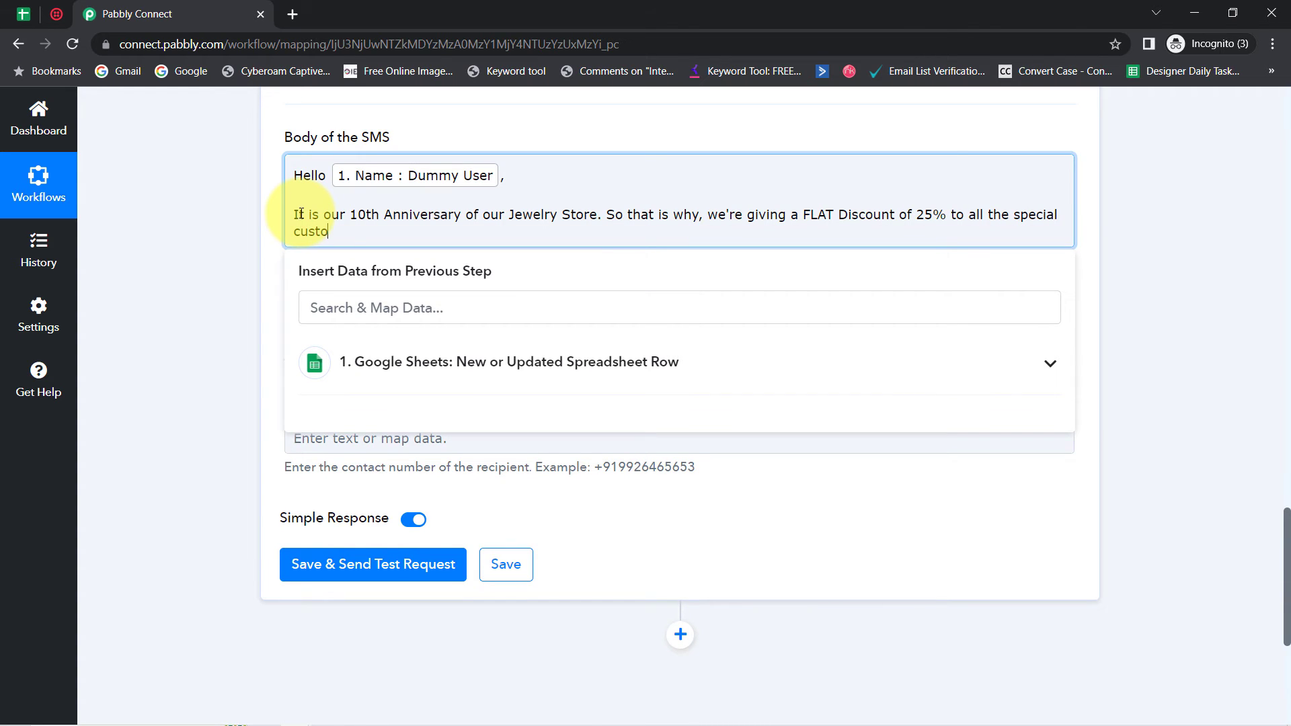
text(mers. And)
key(BackSpace)
key(BackSpace)
key(BackSpace)
text(And, since you're one of the, w)
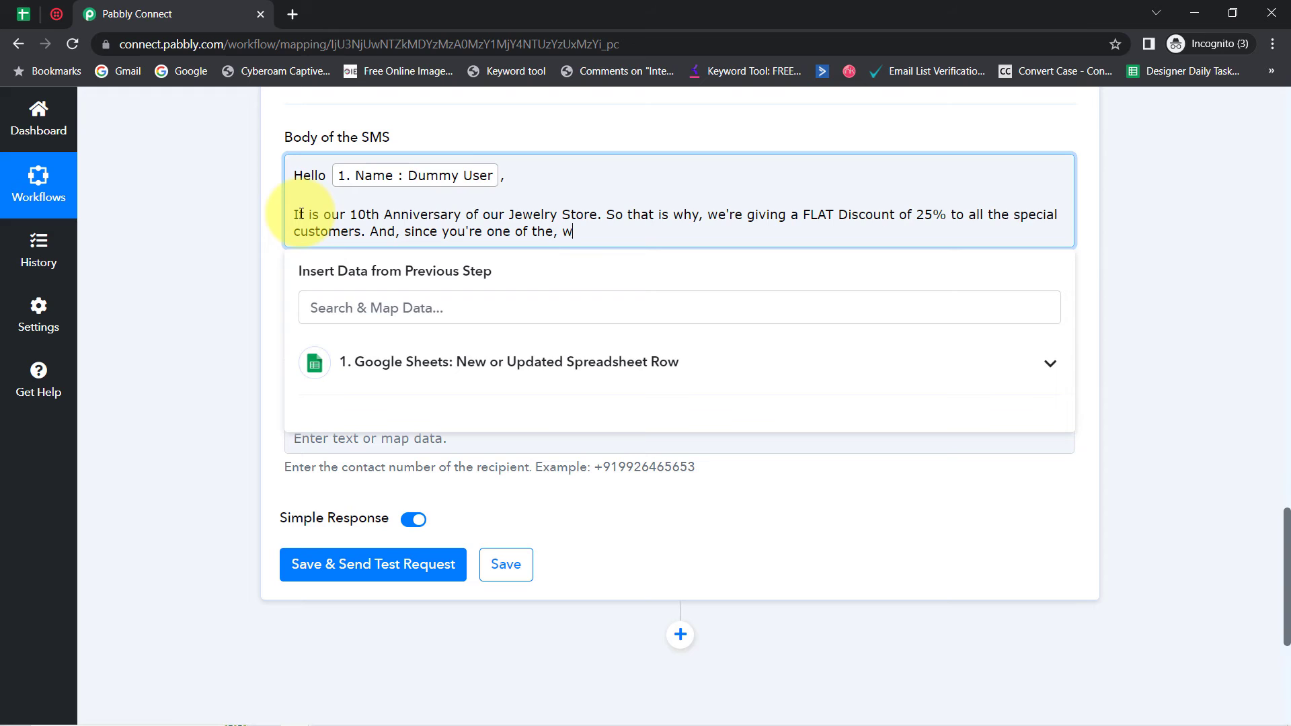
text(e're sharing the code to av)
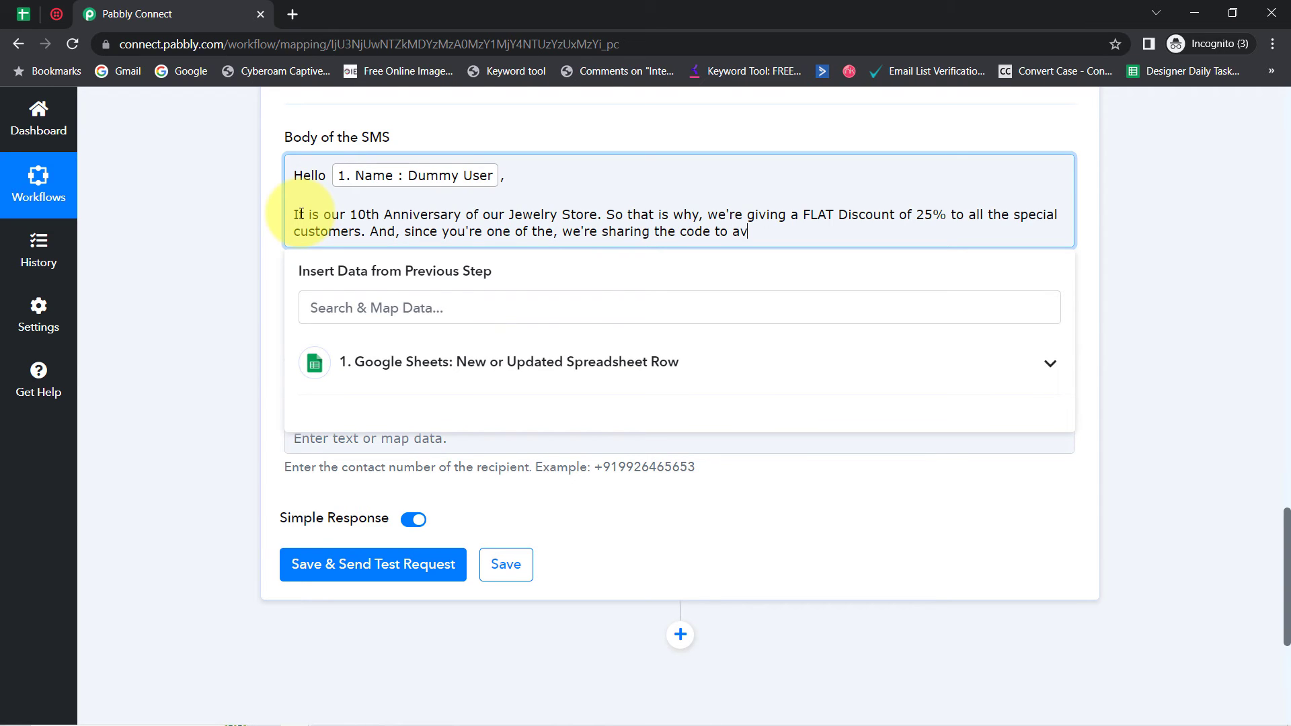
text(ail that discount.)
- Add the discount code 10YEARSJEWEL, then sign off with 'Thanks' and 'Pabbly Team' below
key(Return)
key(Return)
text(Cod: =)
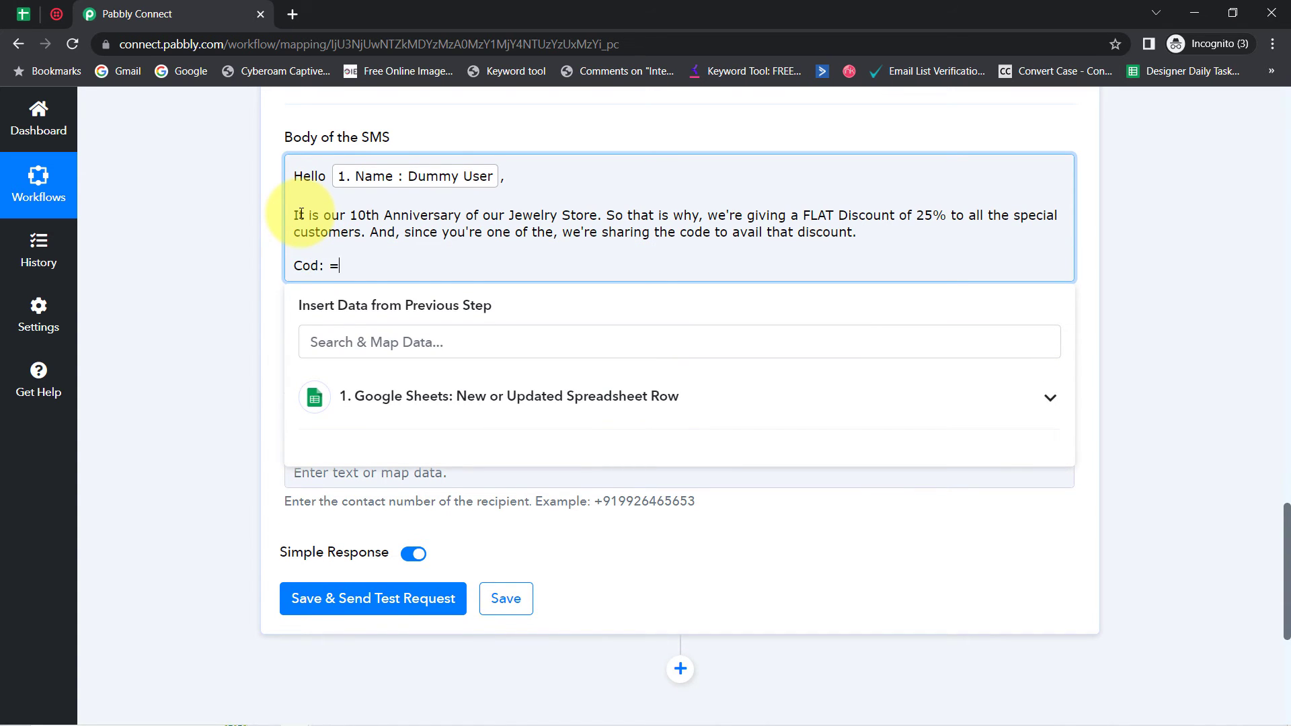
key(BackSpace)
key(BackSpace)
key(BackSpace)
text(10YEARSJEWEL)
key(Return)
key(Return)
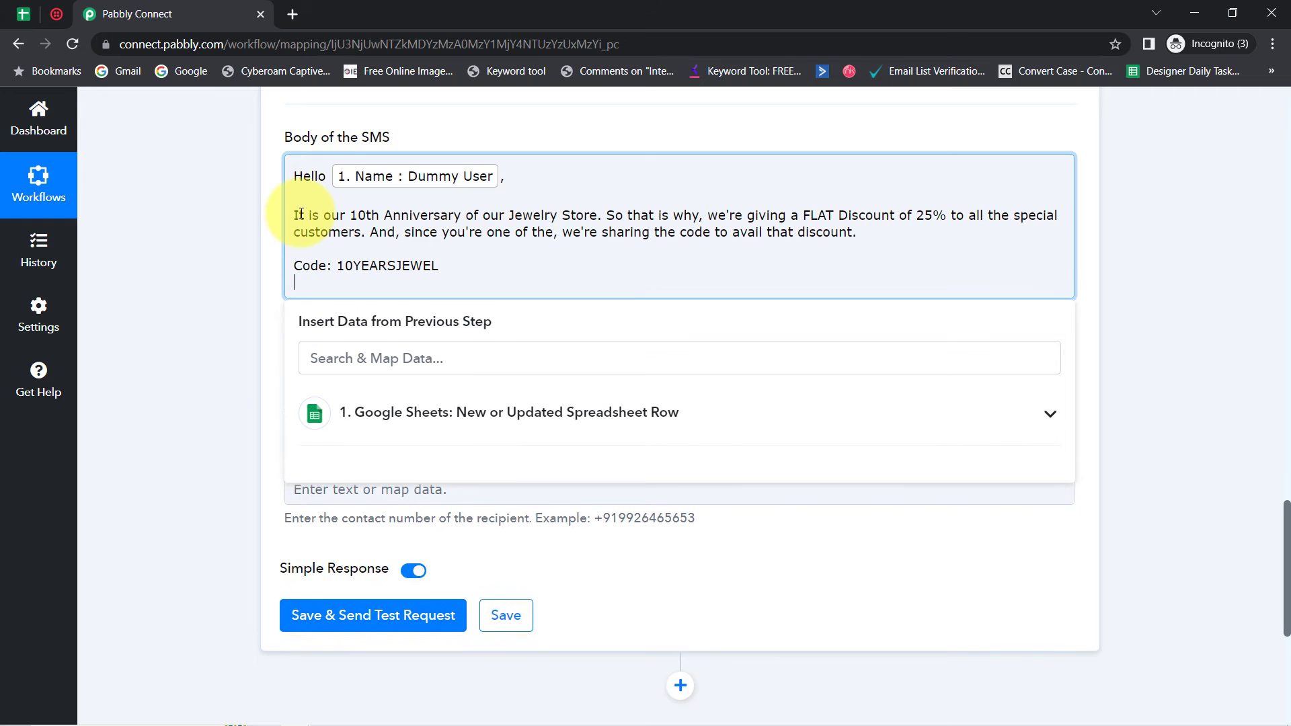
text(Thanks)
key(Return)
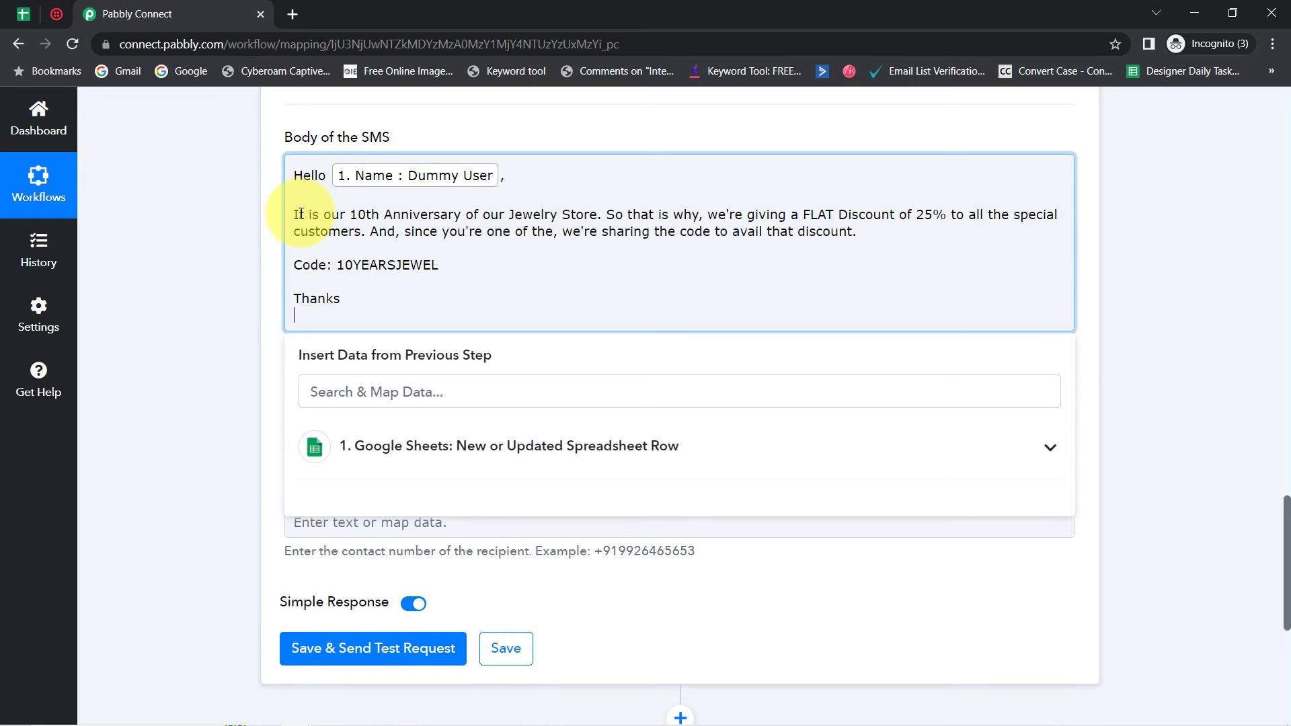
text(Pabbly Team)
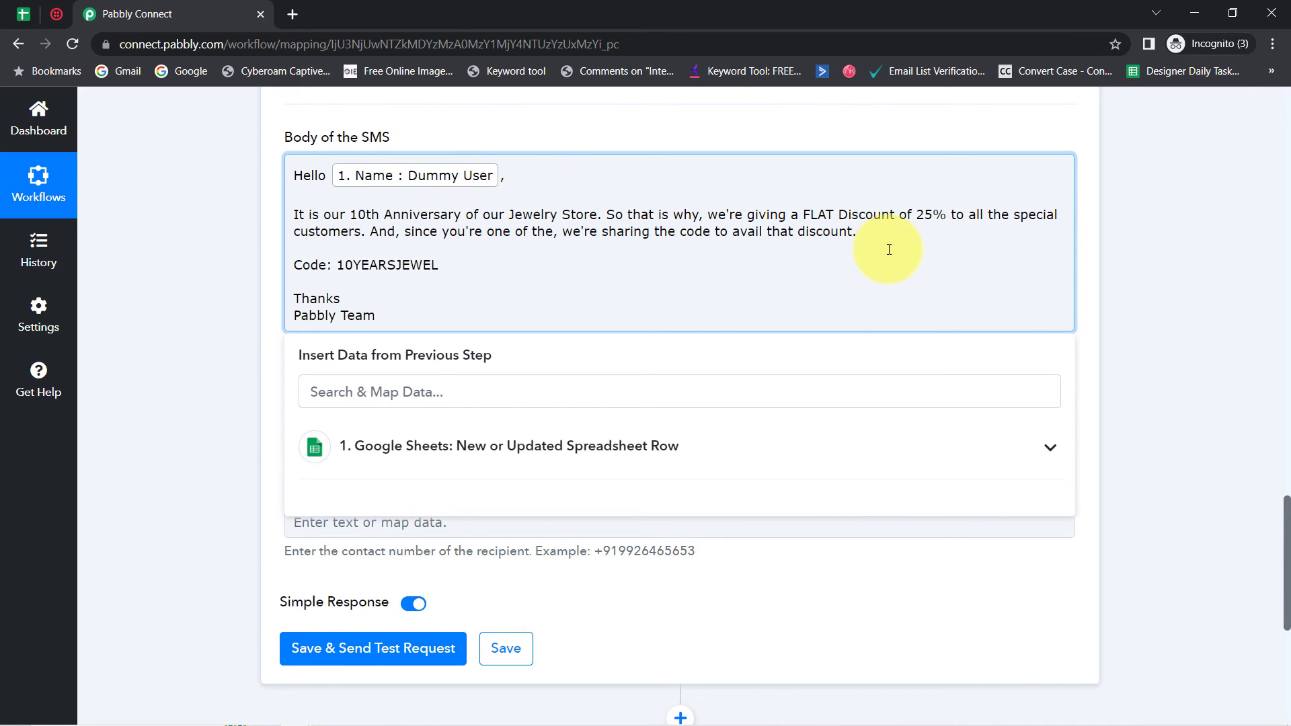
- Below the code line, type 'Kindly confirm your email address to receive future offers via Gmail:'
click(442, 265)
key(Return)
key(Return)
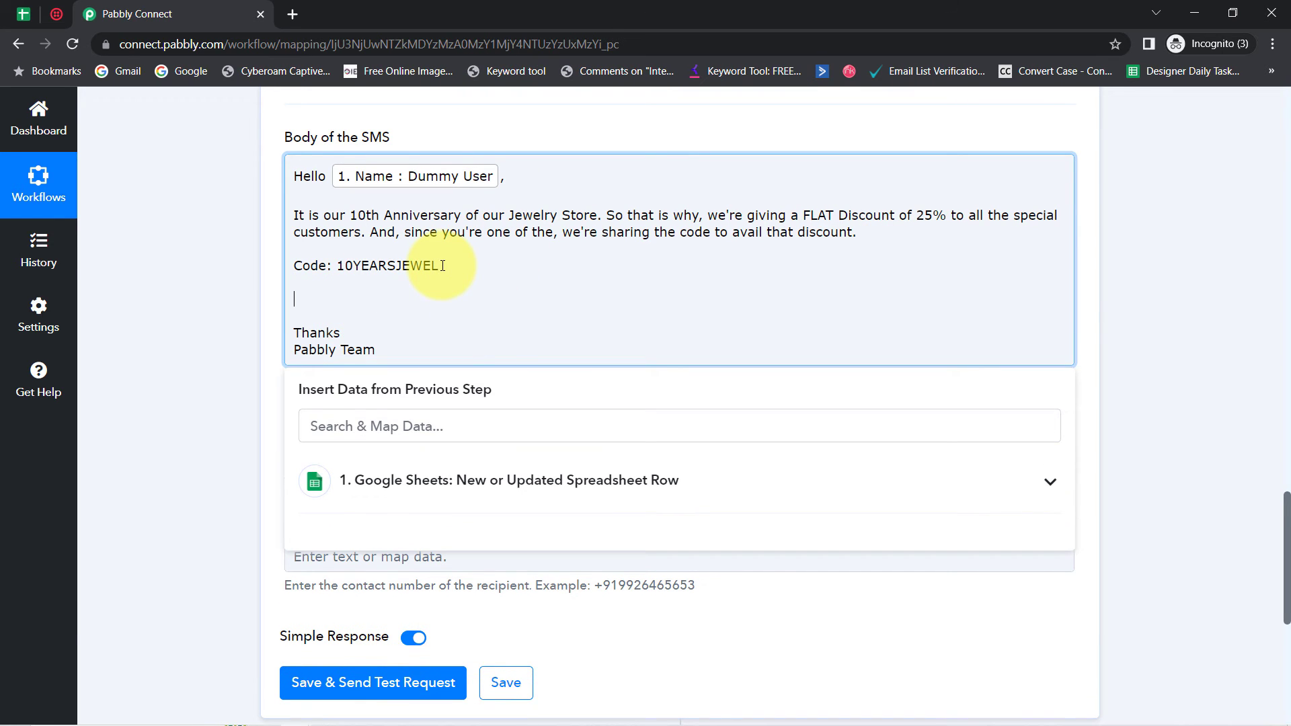
text(Kindly co)
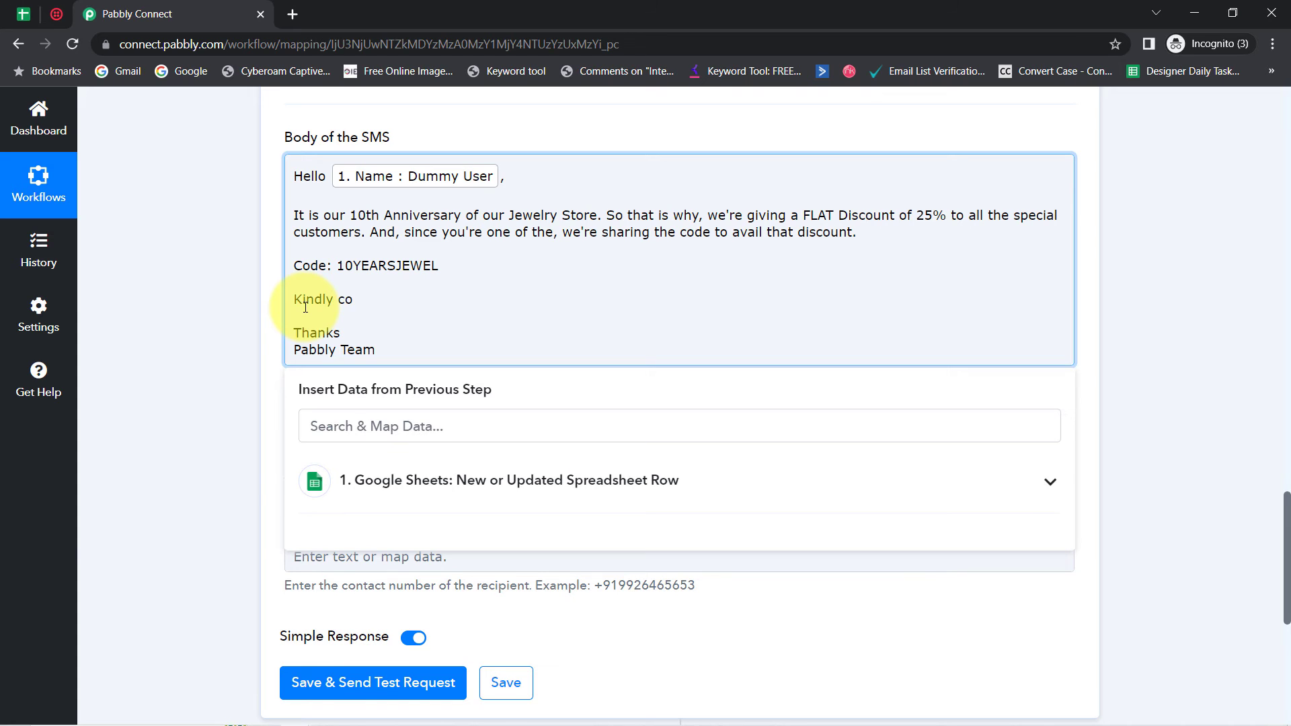
text(nfirm your email address to receive future offers via gmai)
key(BackSpace)
key(BackSpace)
key(BackSpace)
key(BackSpace)
key(BackSpace)
text(Gmai)
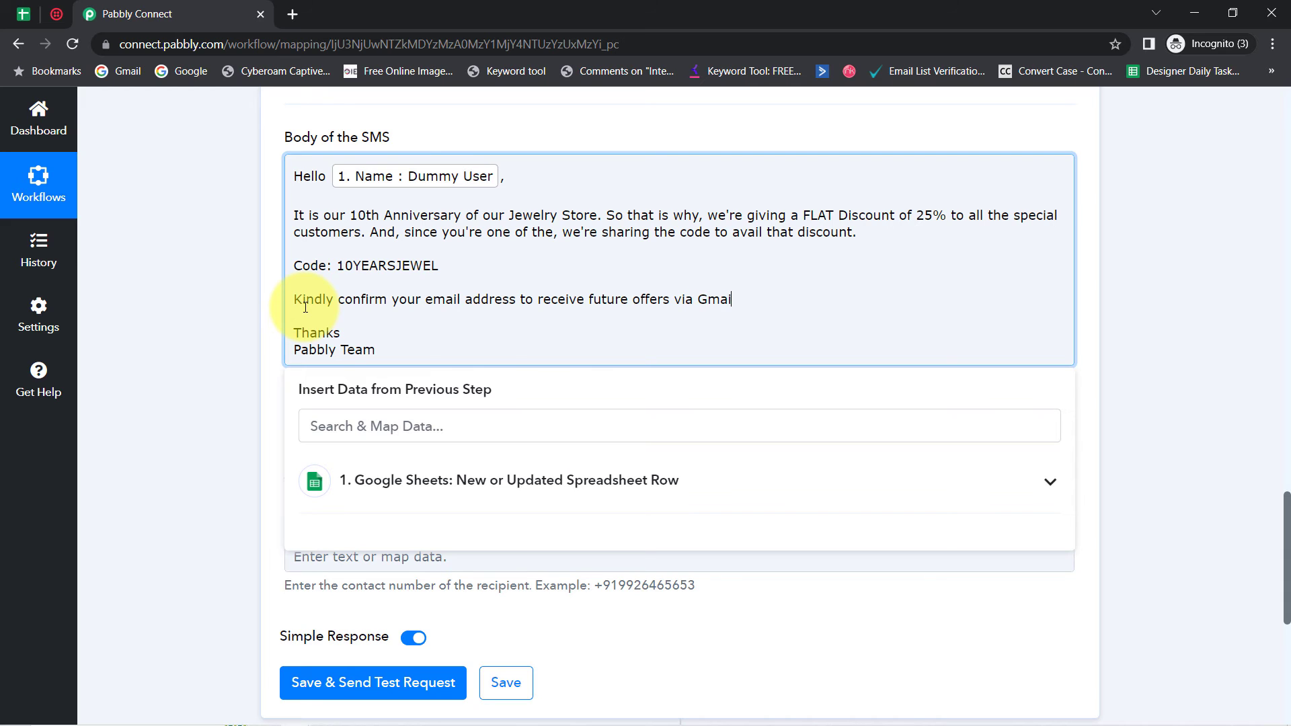
text(l:)
- After checking cell B2's email, insert the Google Sheets row's Email field after 'Gmail:'
click(23, 14)
double_click(392, 318)
key(ctrl+a)
click(127, 14)
click(412, 481)
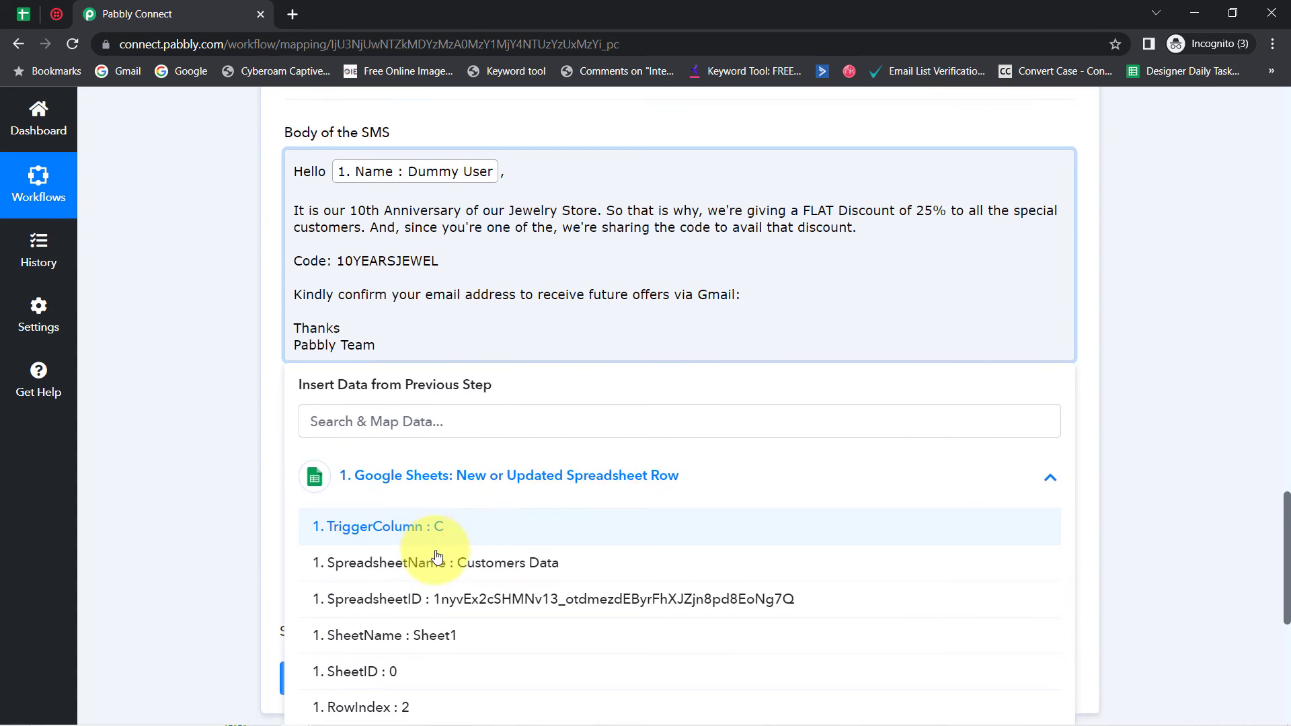
scroll(437, 556, down, 4)
click(475, 568)
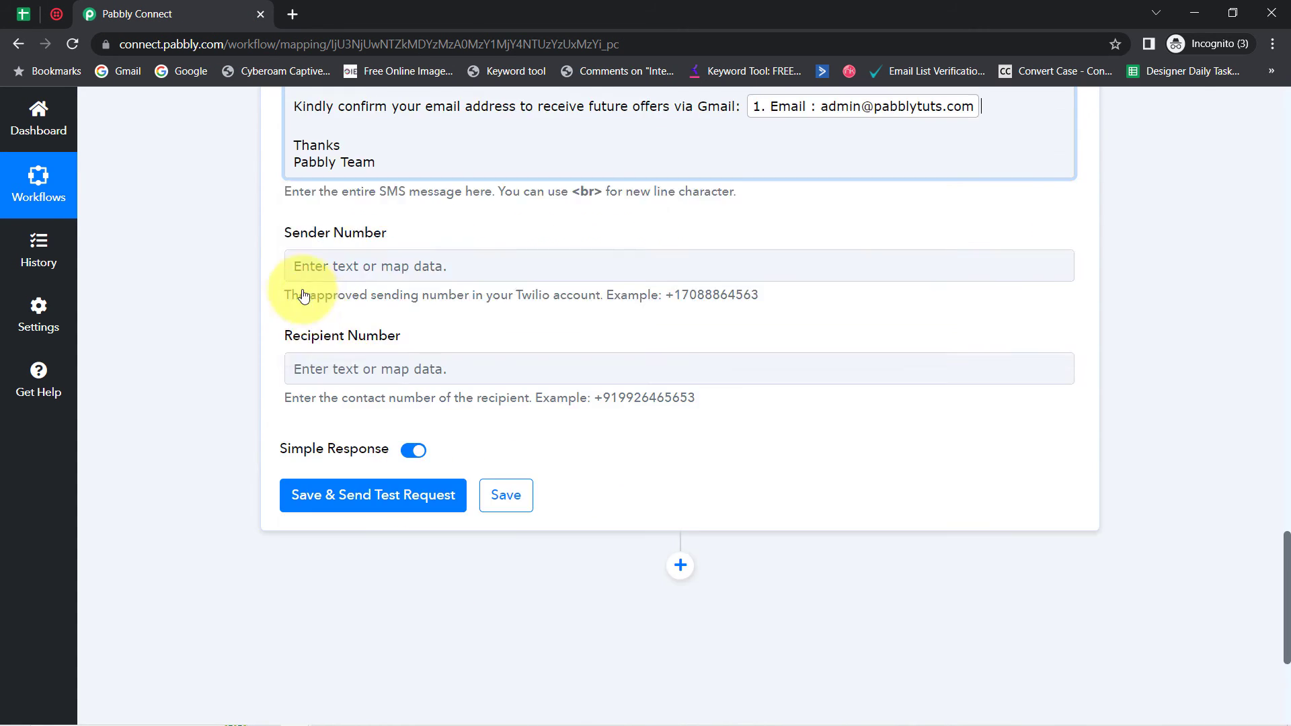
scroll(204, 252, up, 3)
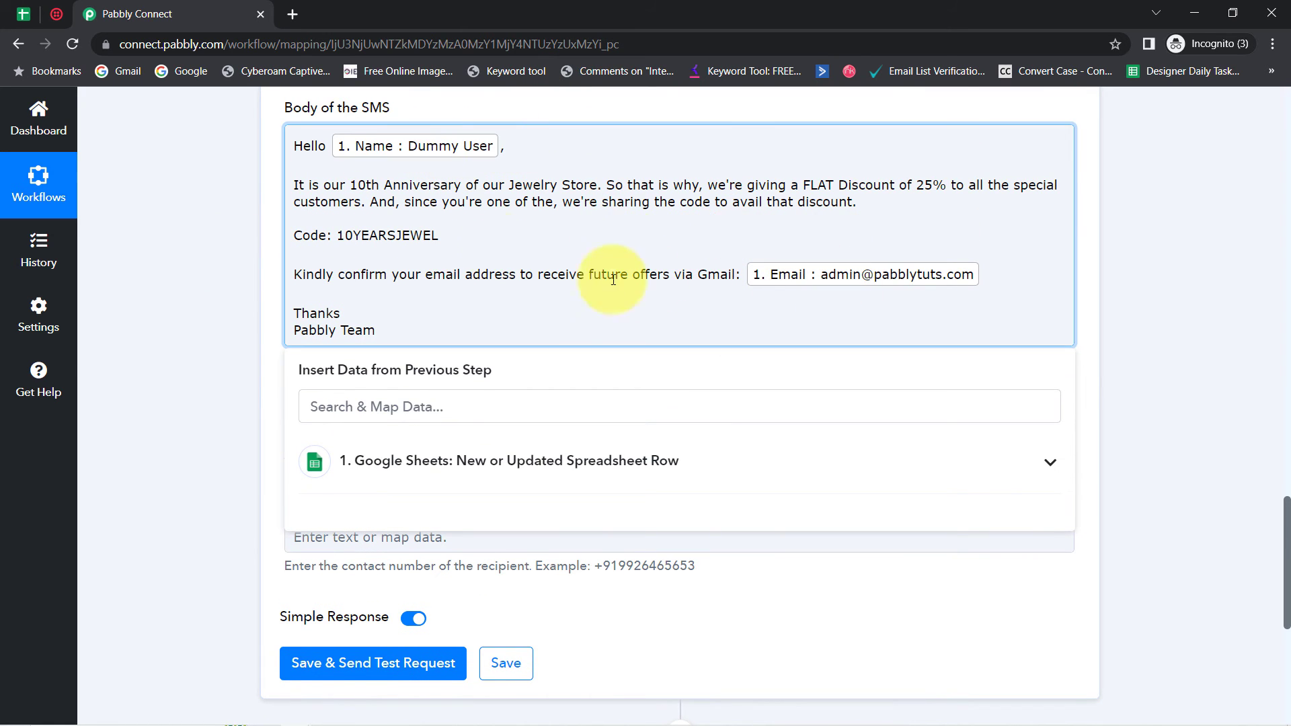
click(212, 290)
scroll(227, 329, down, 2)
drag(283, 317, 398, 322)
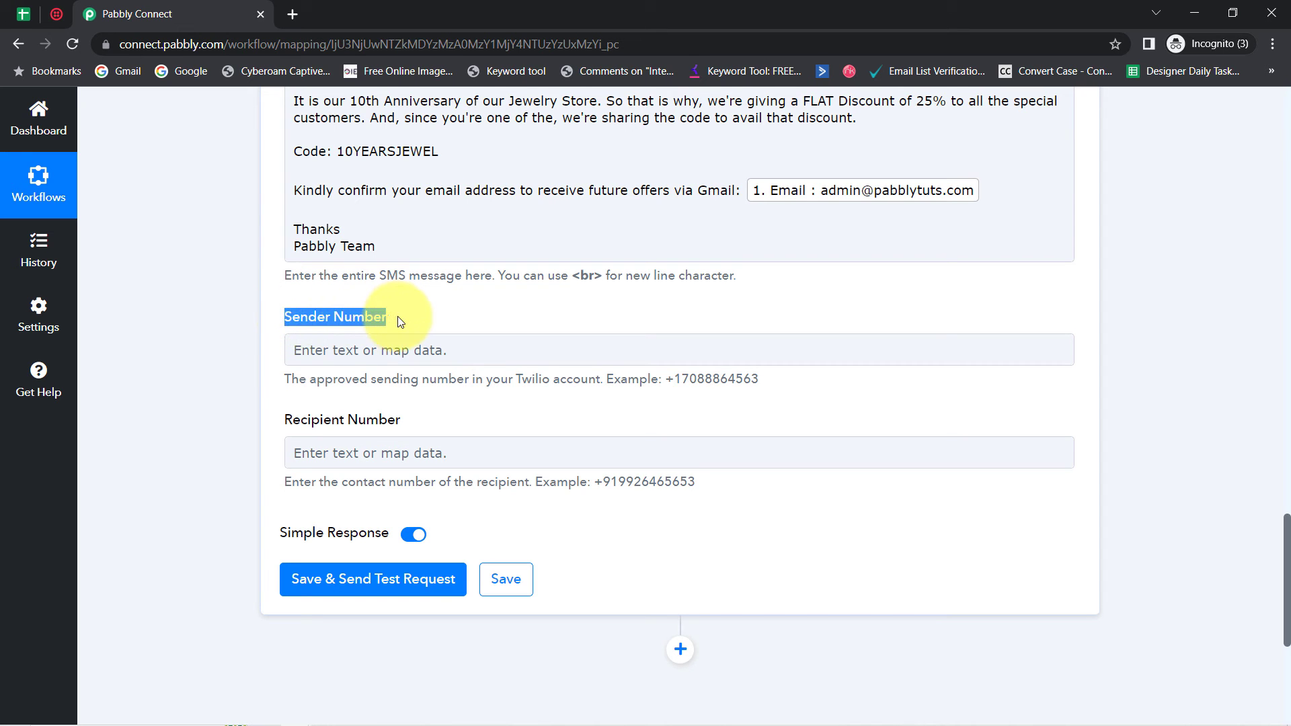
- Copy the Twilio phone number from the console and paste it into Sender Number
click(52, 15)
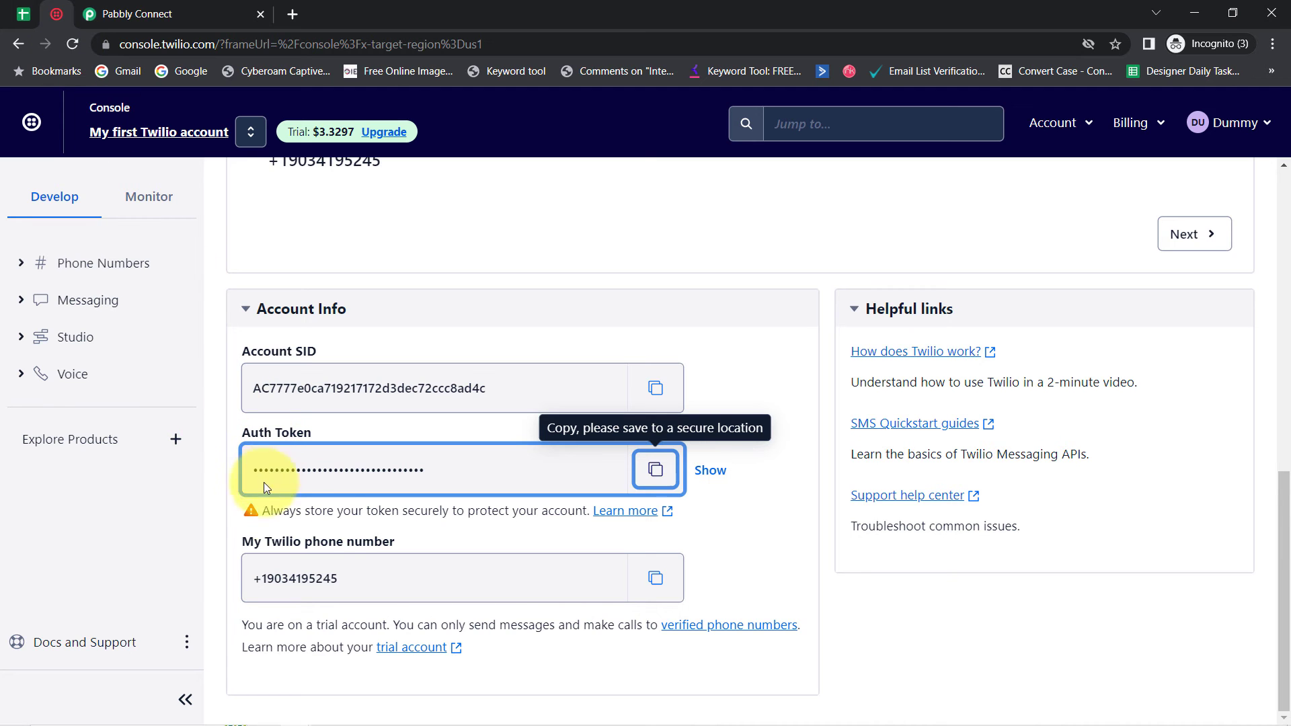
click(654, 583)
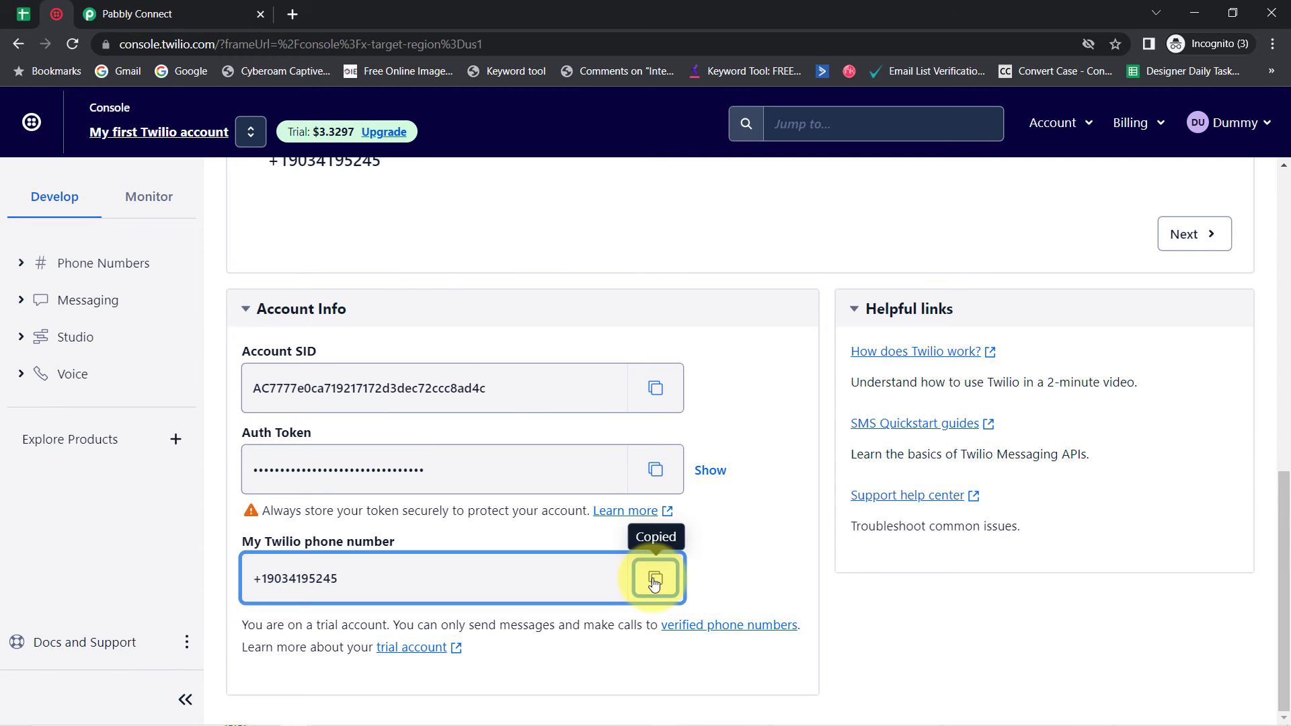
click(221, 14)
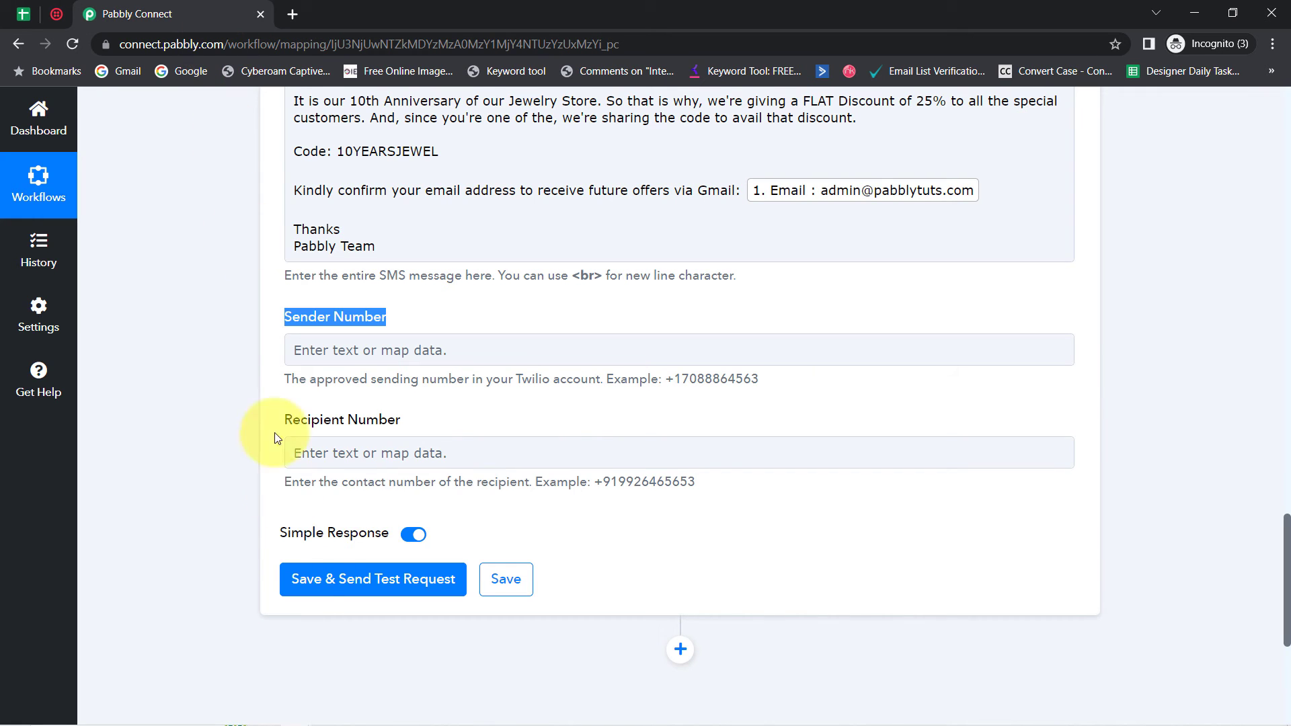
click(321, 361)
key(ctrl+v)
click(248, 402)
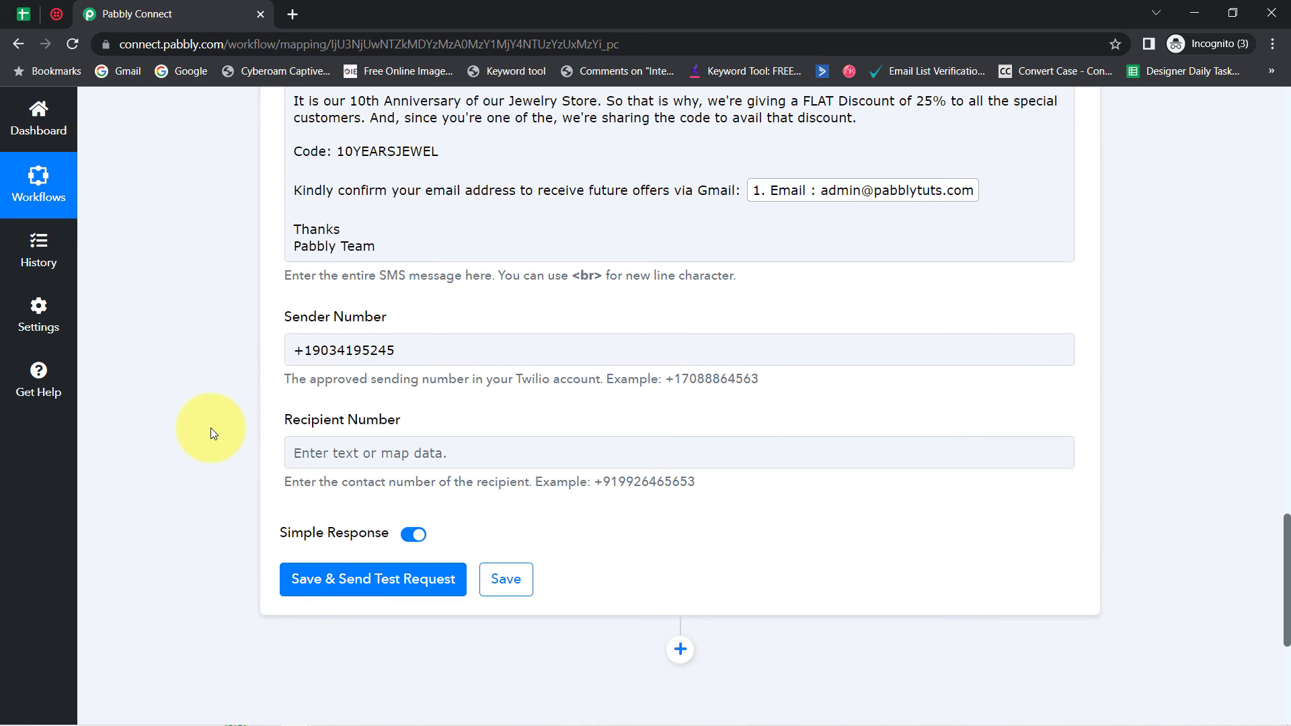
- Point out Recipient Number, then review the phone numbers and customer rows in Customers Data
scroll(211, 427, down, 4)
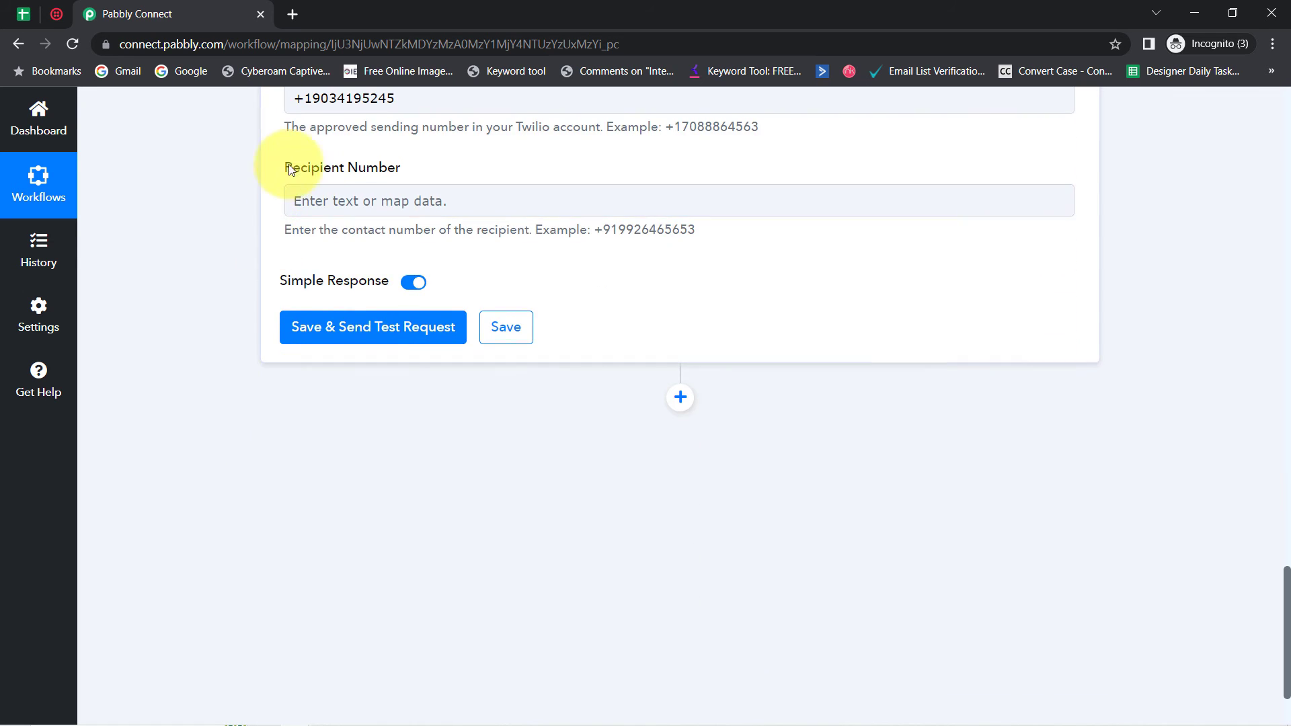
triple_click(314, 168)
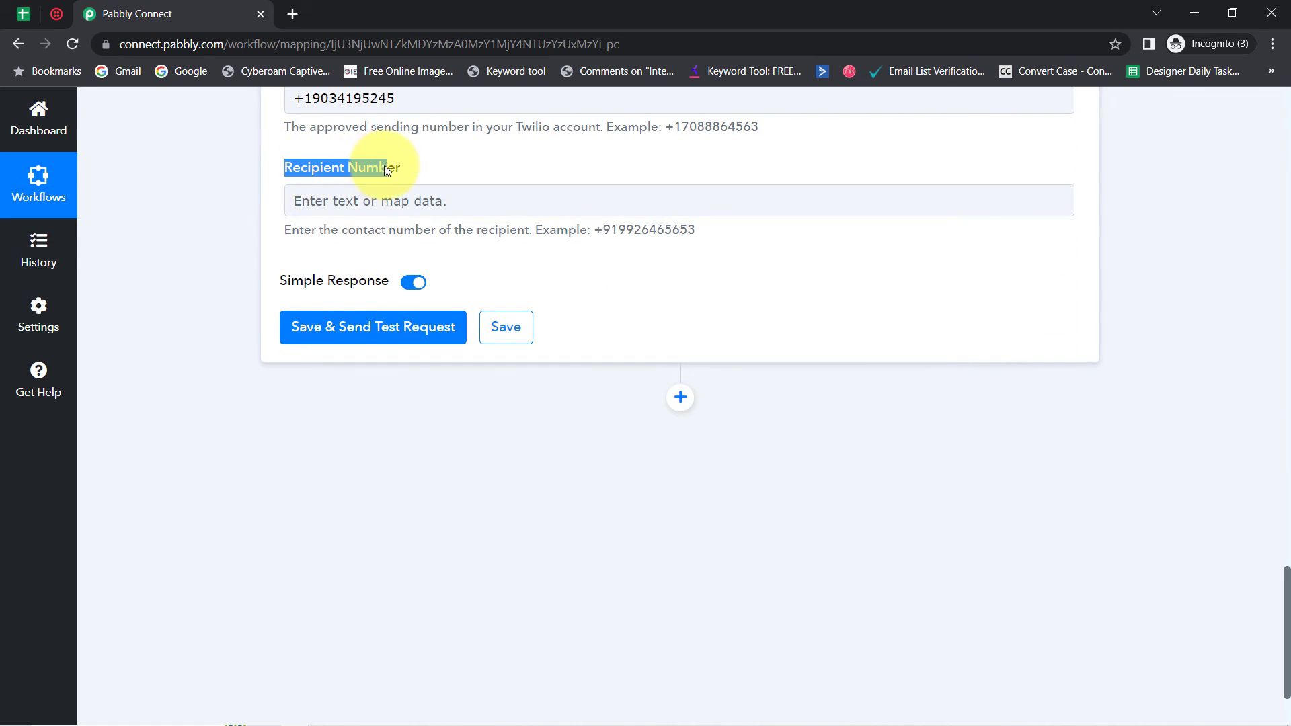
click(28, 14)
click(733, 323)
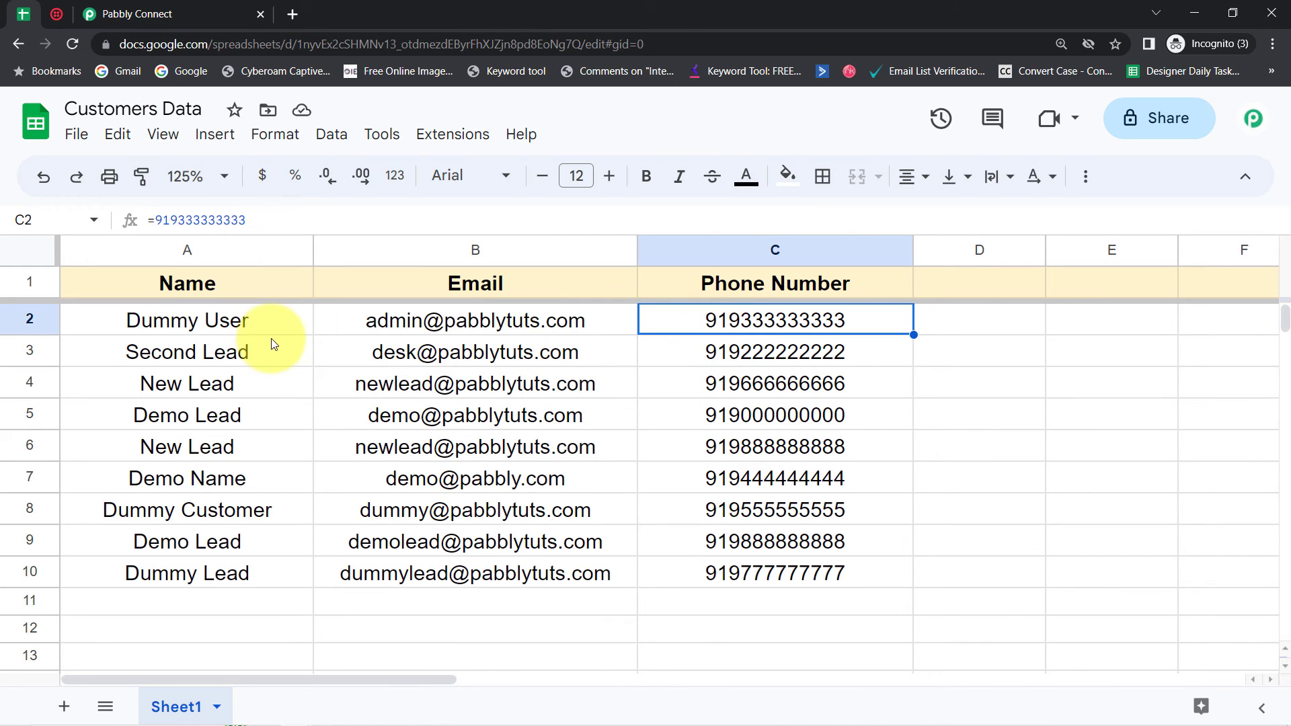
drag(262, 351, 792, 350)
drag(269, 385, 757, 382)
- Map the Google Sheets row's Phone Number field into Recipient Number
drag(268, 413, 717, 426)
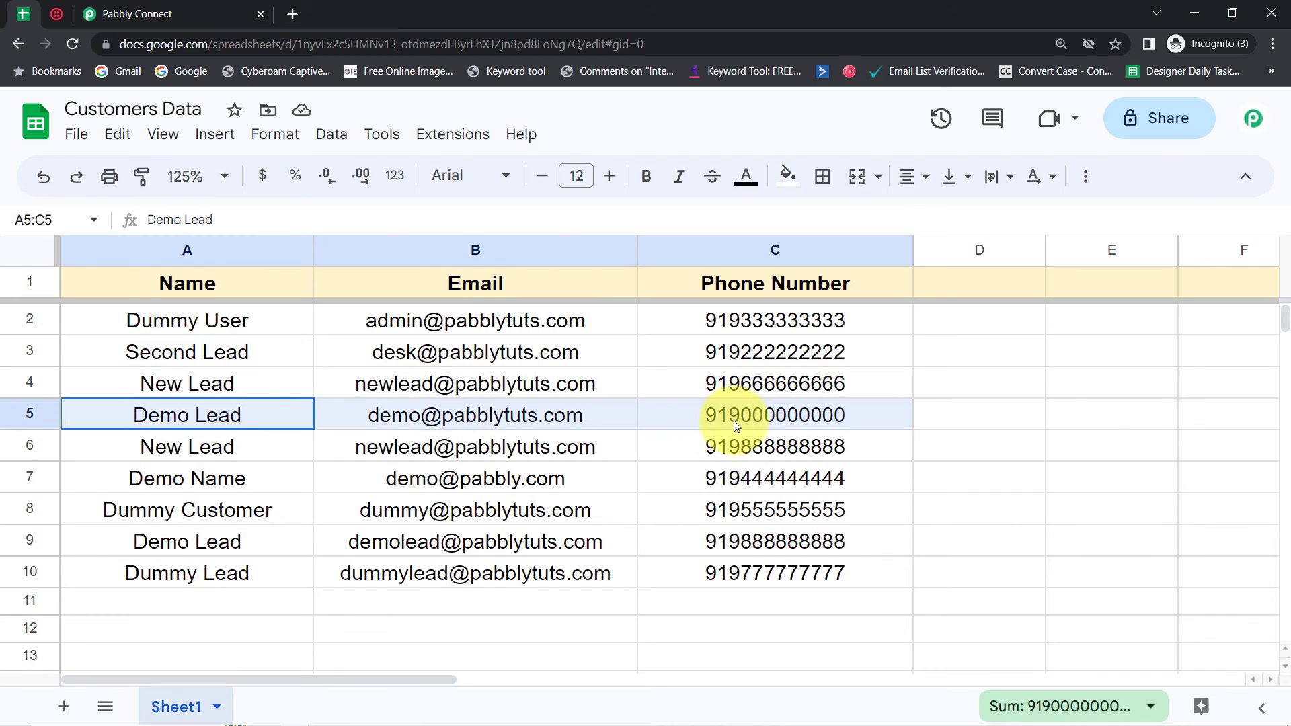
click(166, 8)
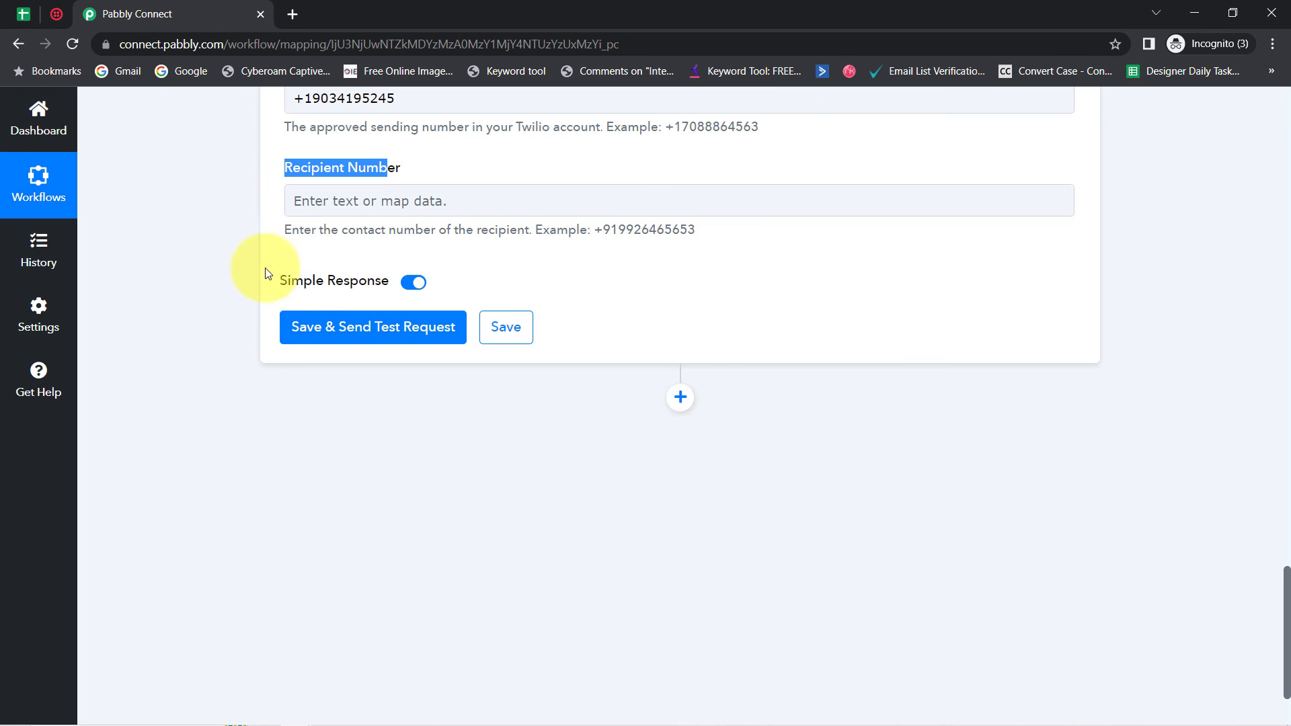
click(324, 200)
click(354, 332)
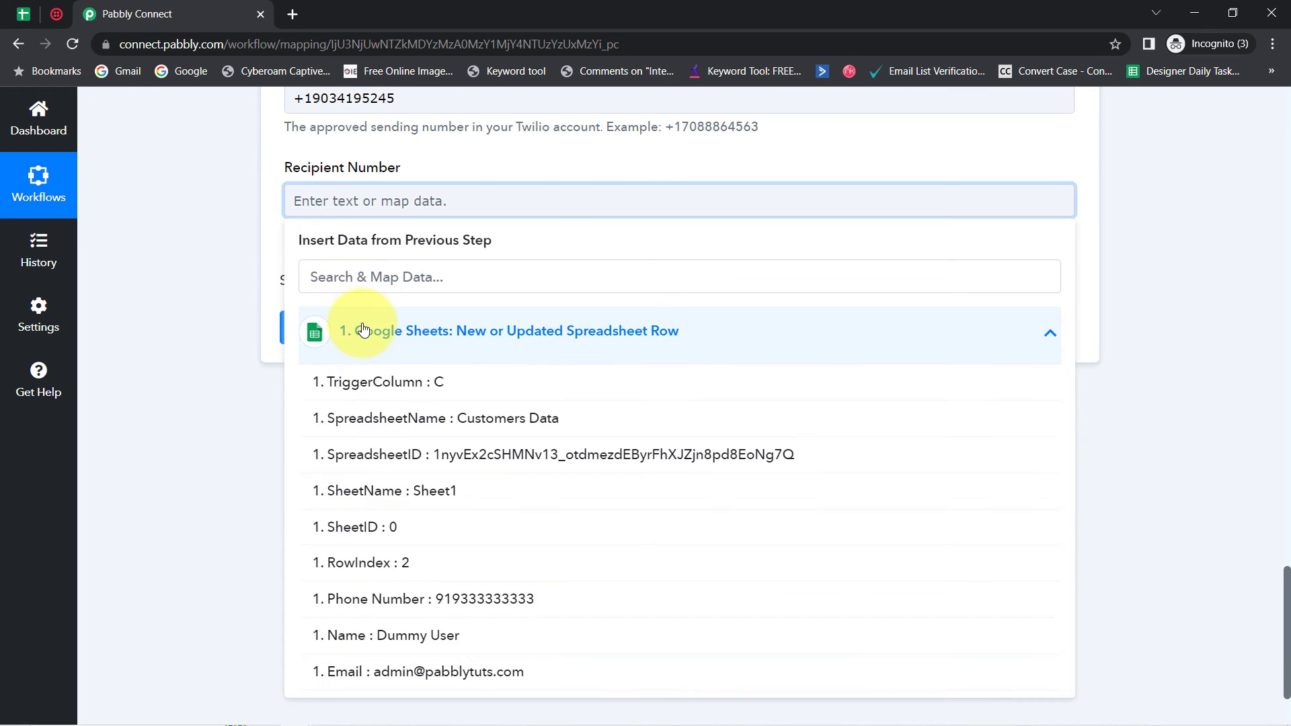
scroll(427, 570, down, 2)
click(423, 470)
click(223, 351)
scroll(222, 353, up, 5)
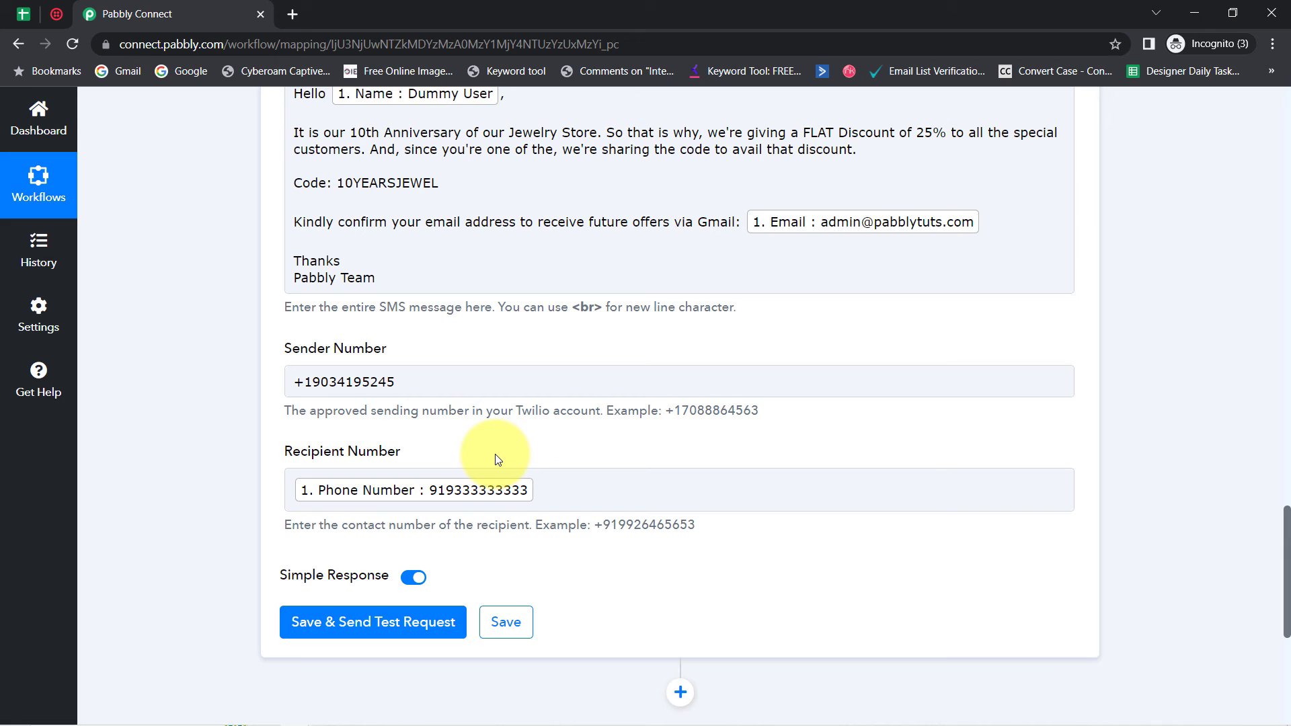
- Delete the mapped Phone Number and start typing a +91 mobile number manually
click(542, 494)
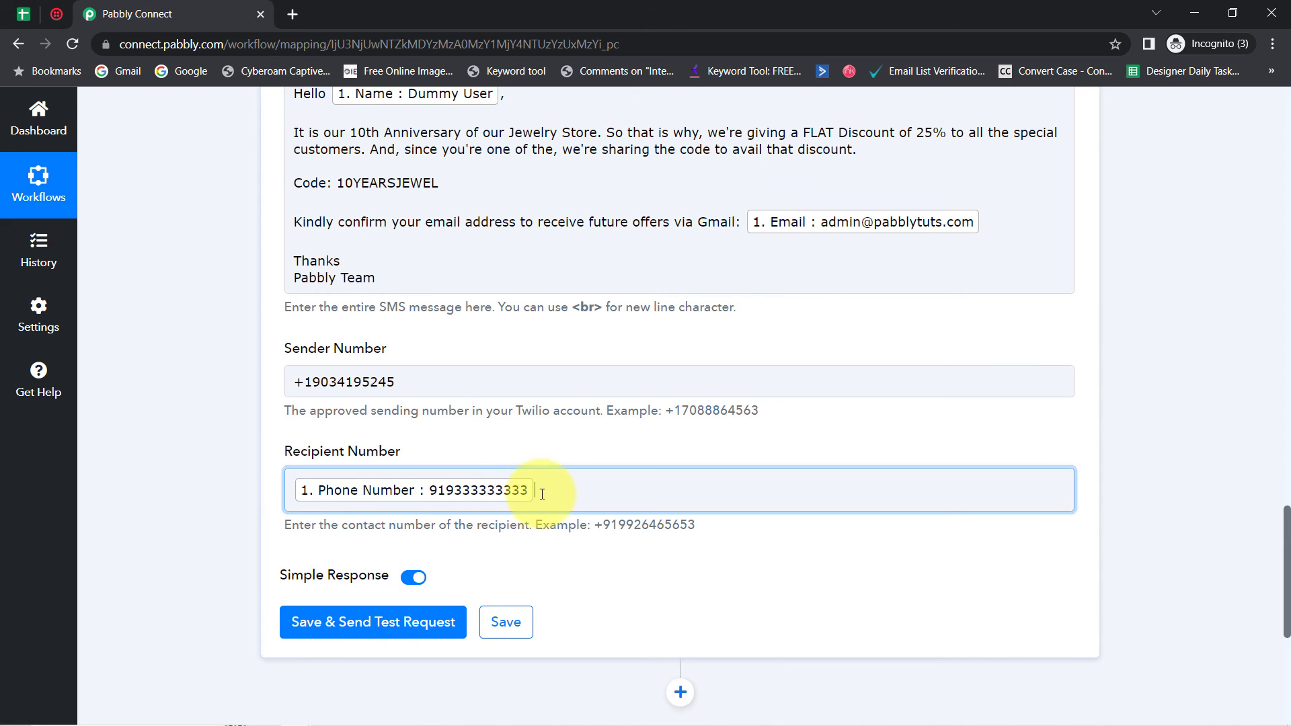
key(BackSpace)
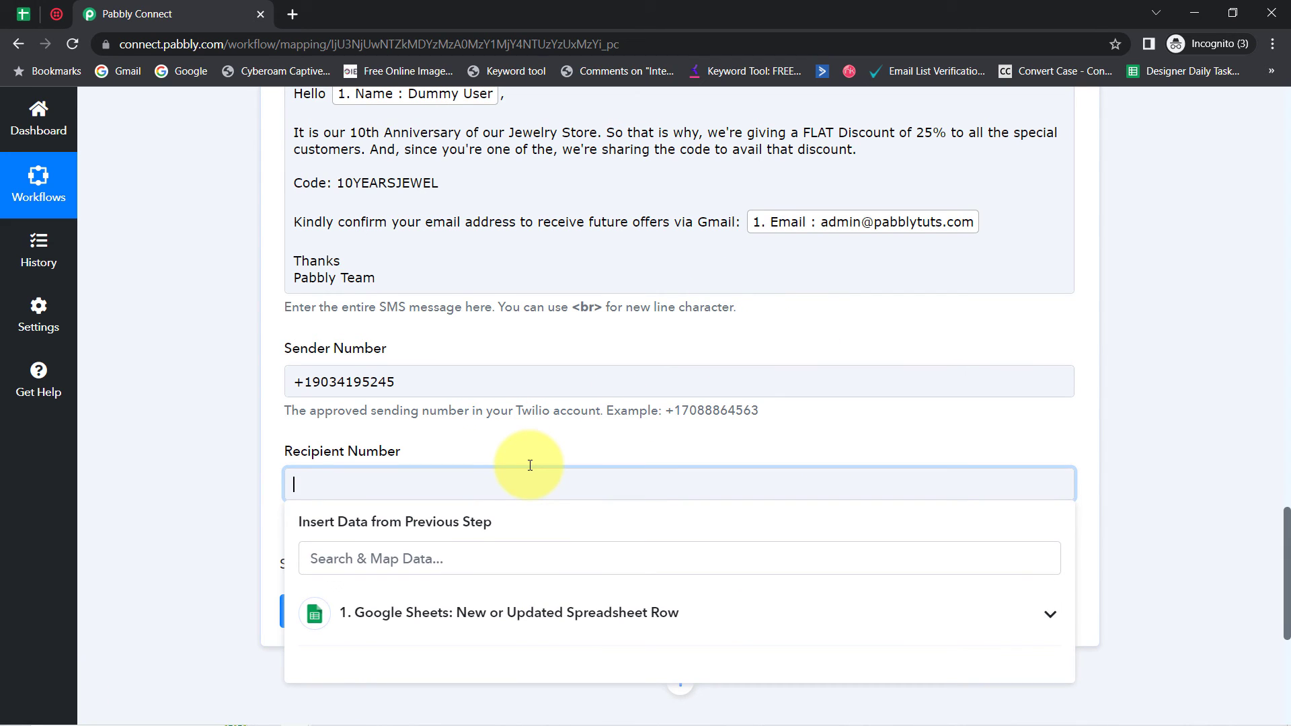
click(215, 434)
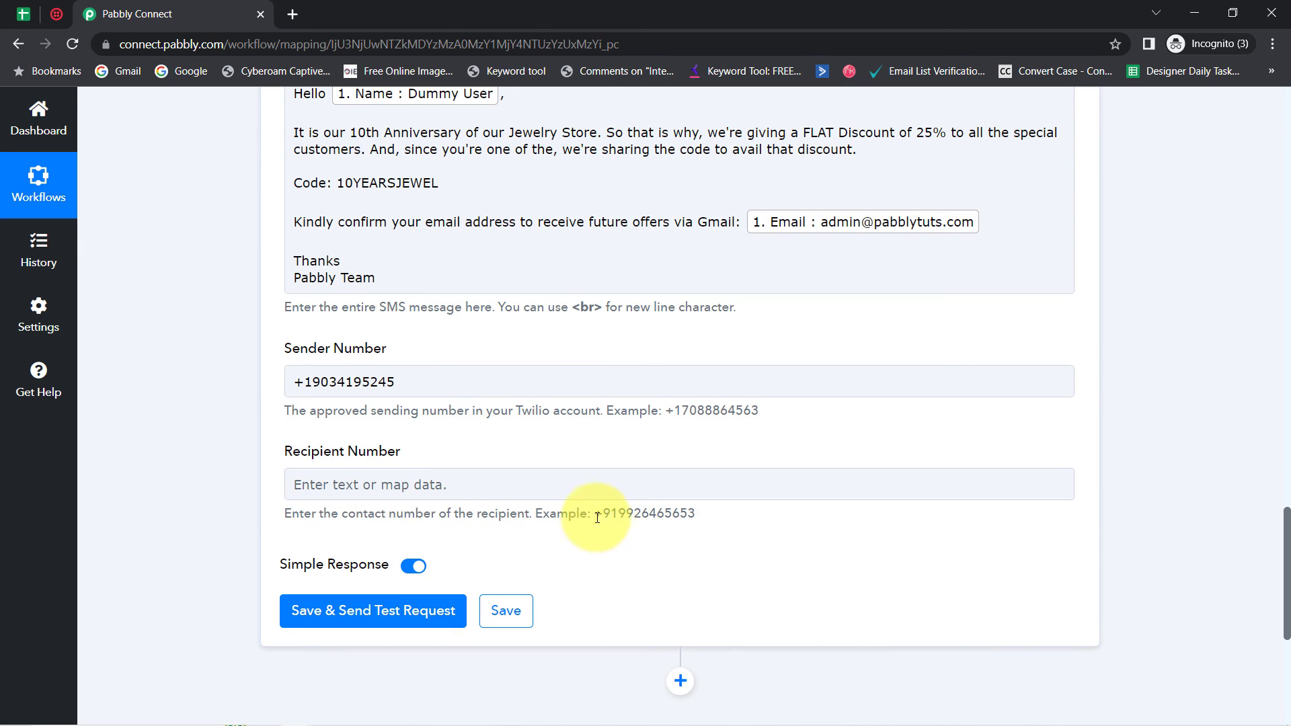
drag(595, 514, 689, 514)
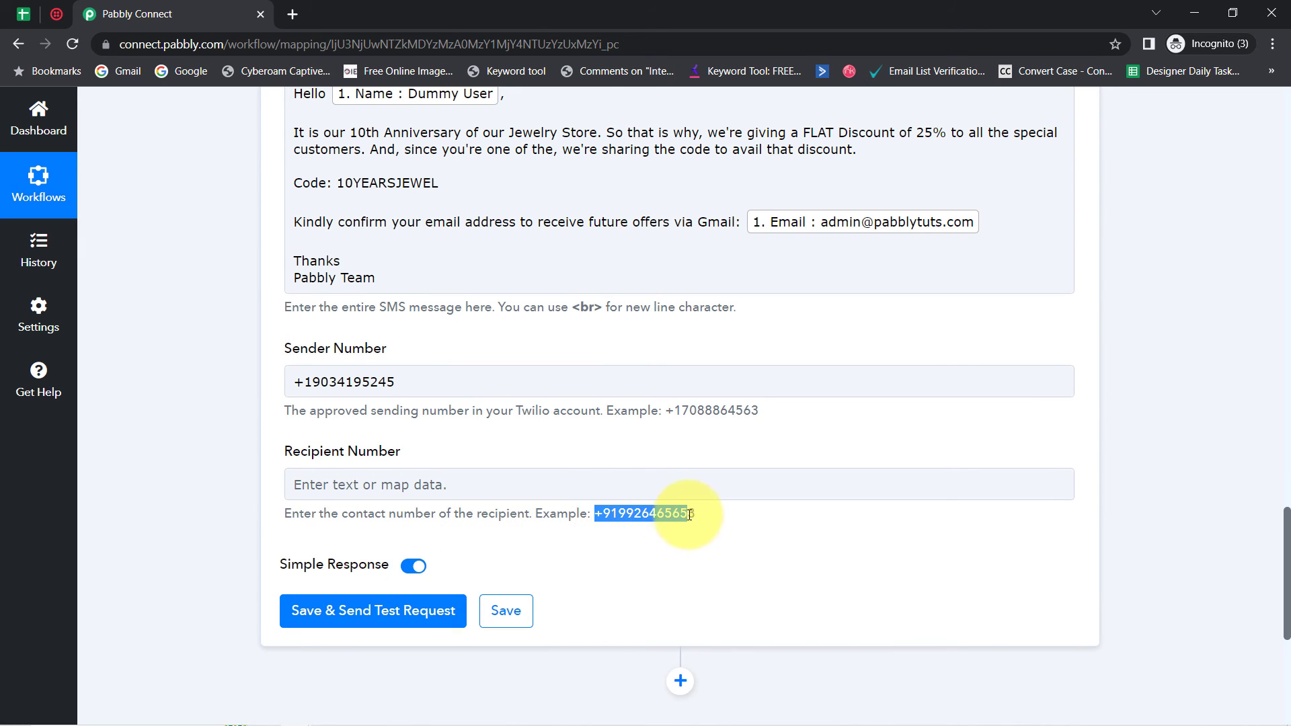
click(487, 485)
text(+)
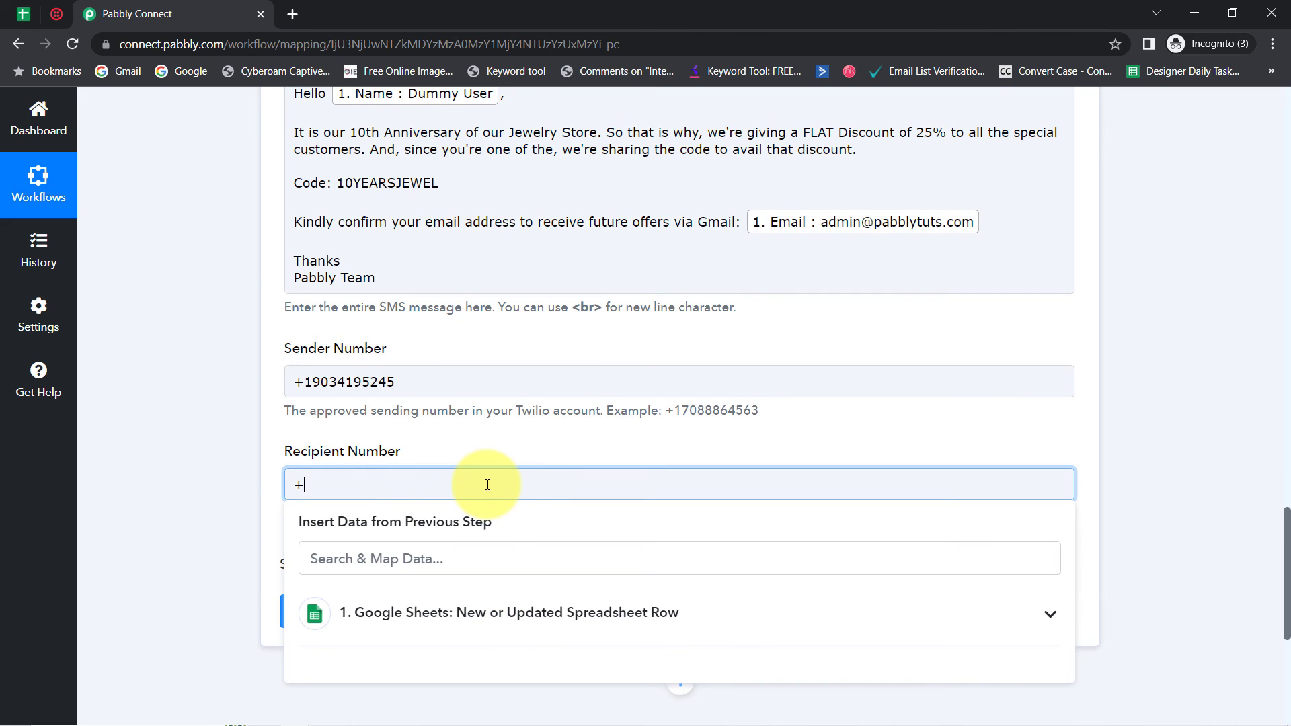
text(91)
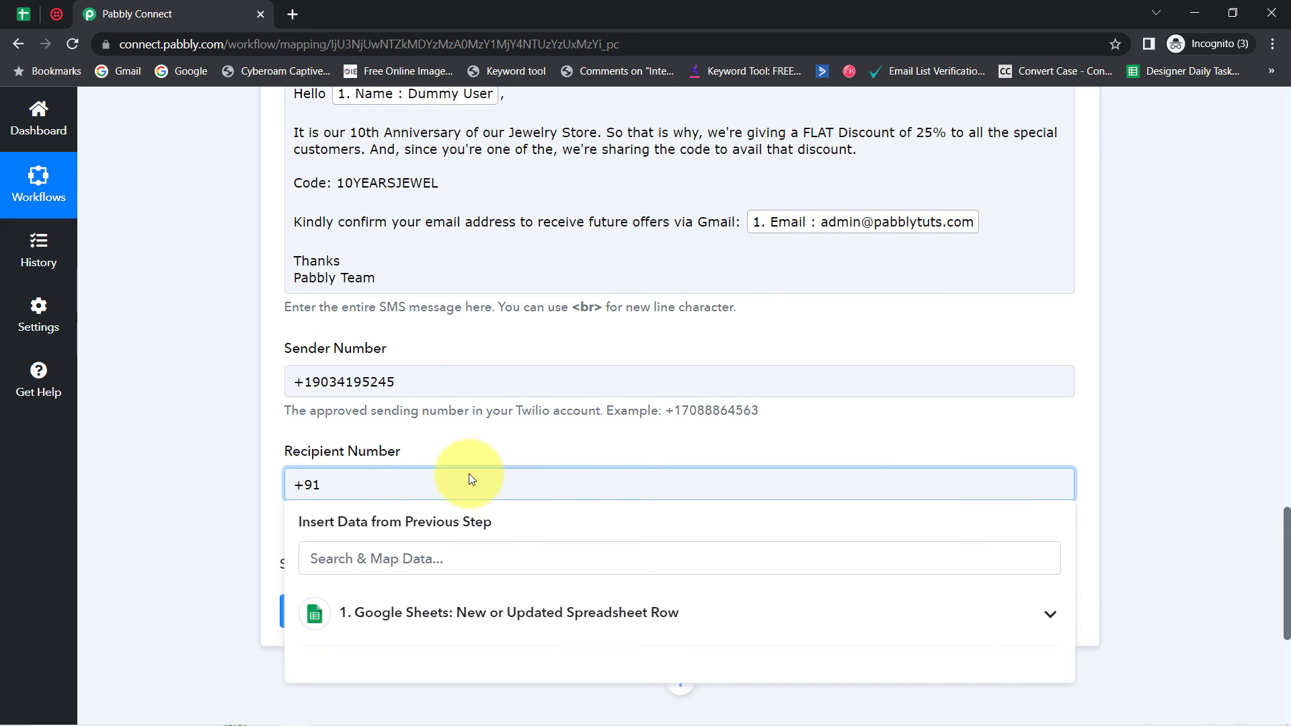
text(9)
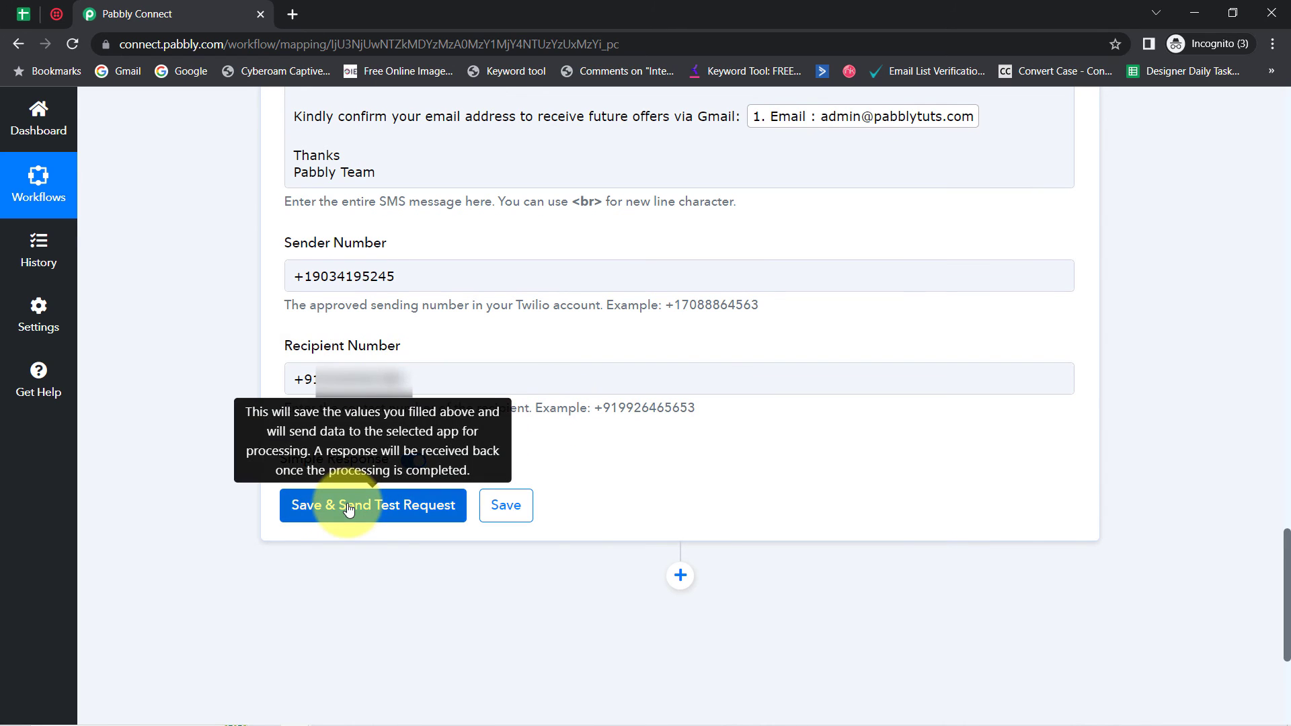
- Save and test the Send SMS action, then enlarge the response's Body field to read the SMS
click(348, 510)
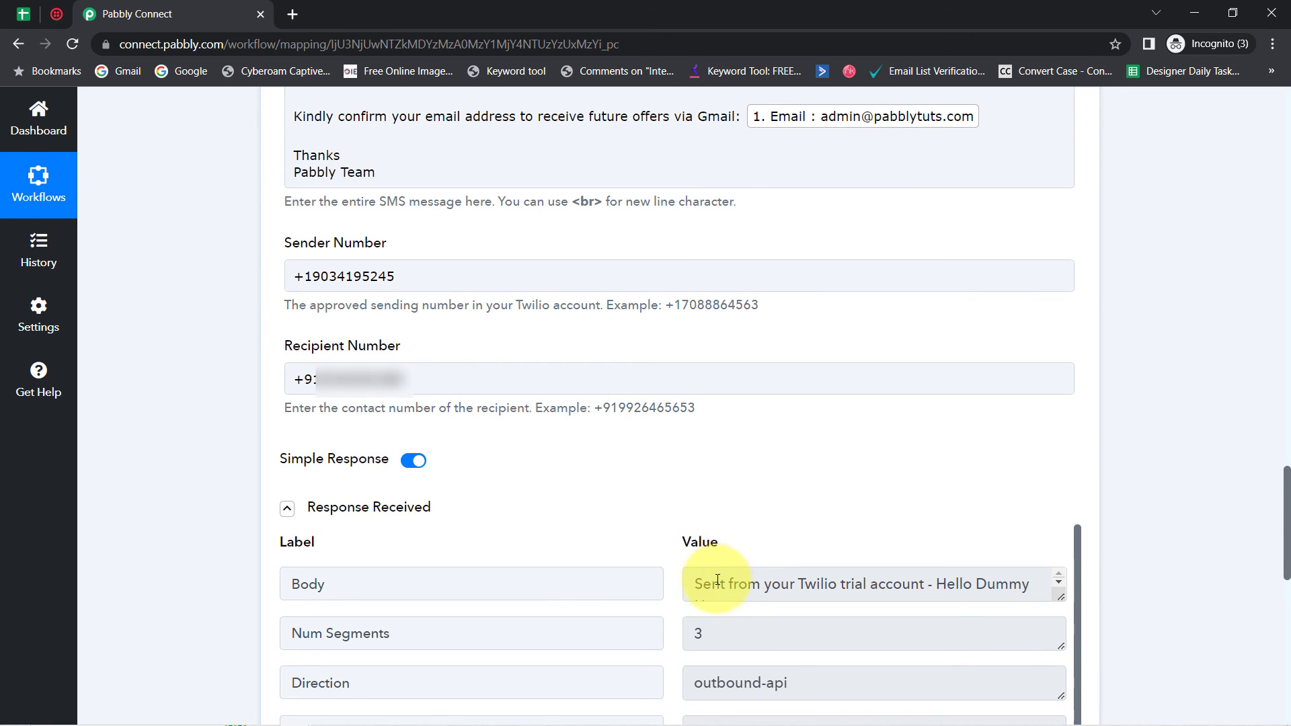
drag(714, 590, 757, 527)
scroll(760, 527, up, 1)
scroll(760, 527, down, 2)
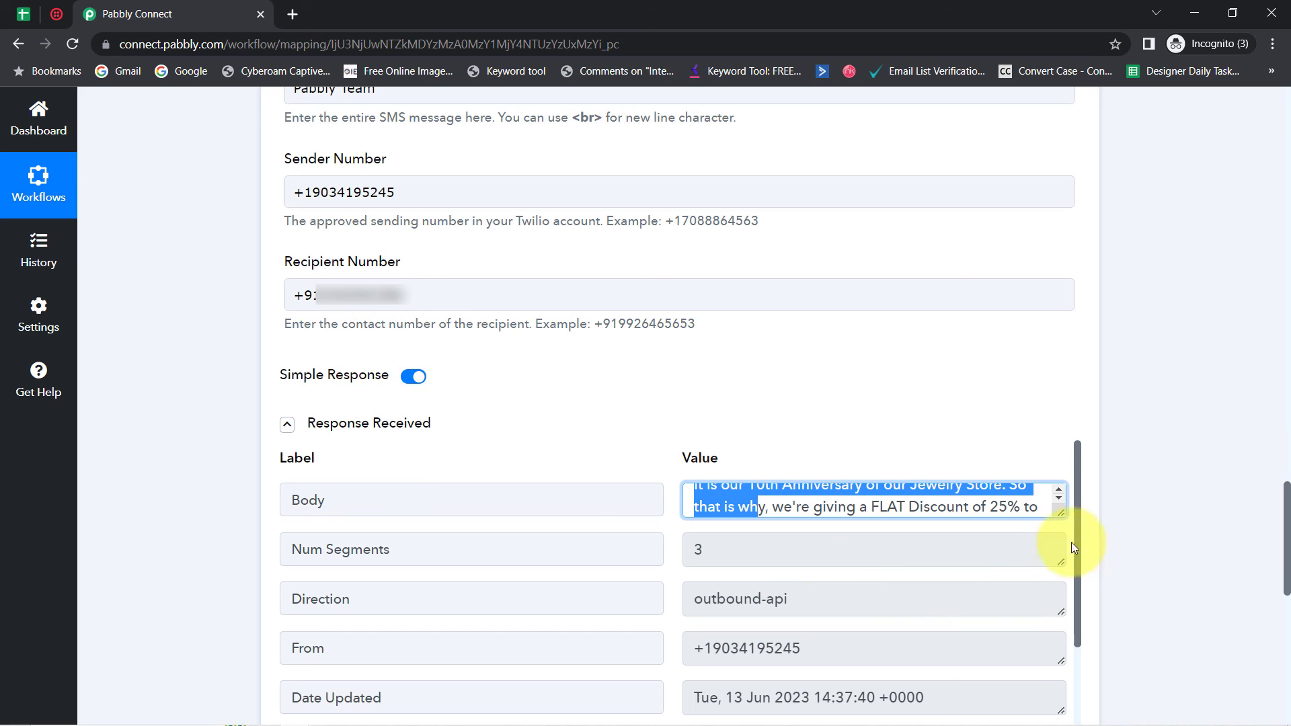
drag(1060, 513, 1054, 586)
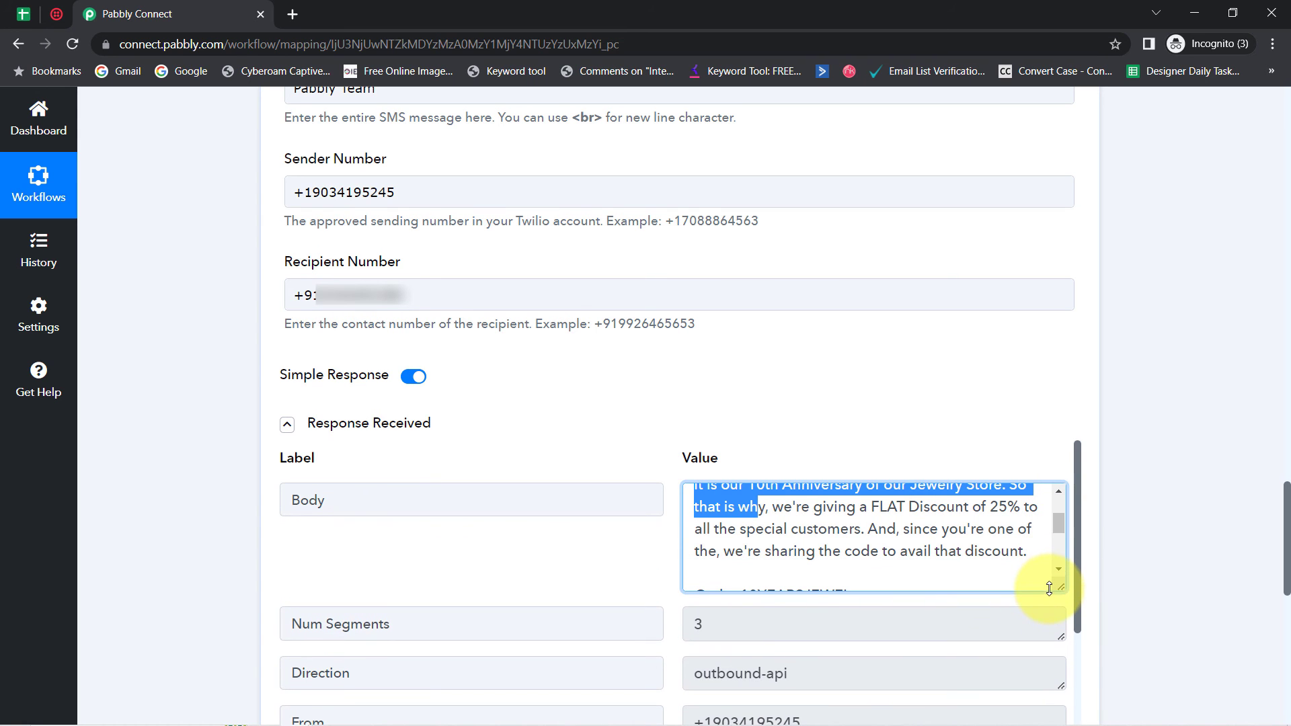
click(369, 425)
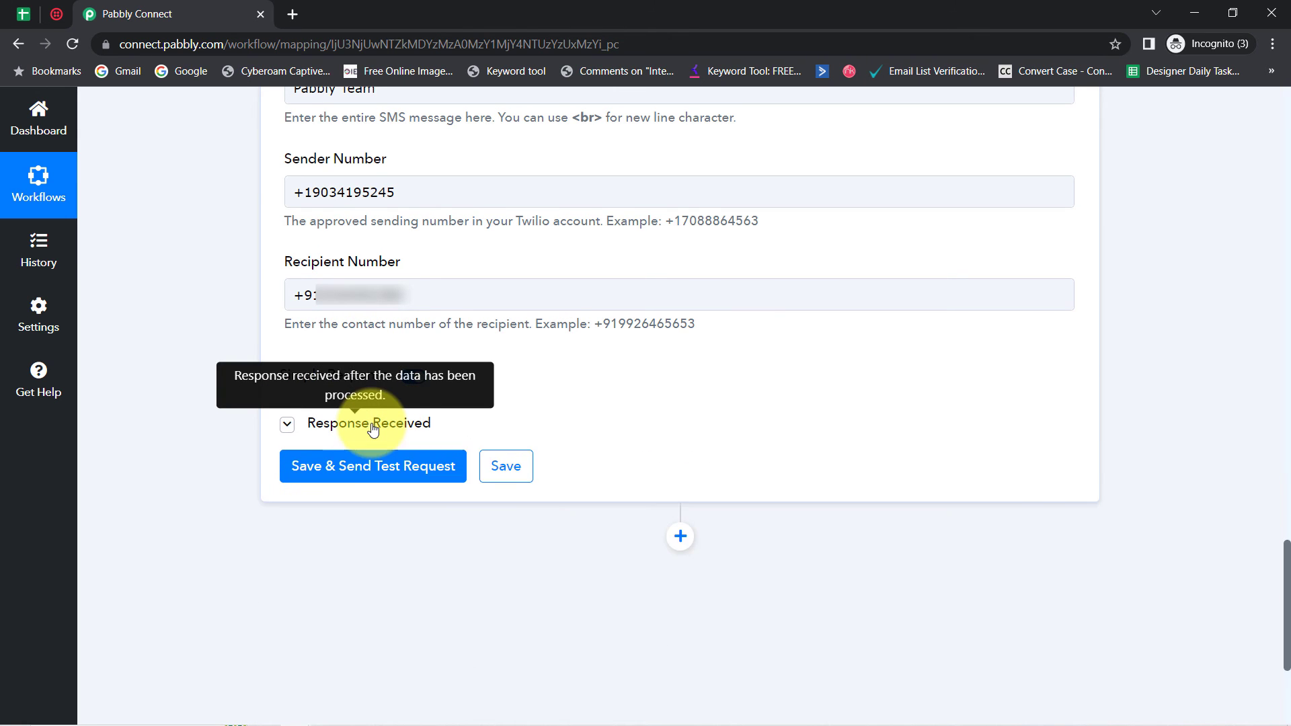
click(366, 435)
mouse_move(56, 14)
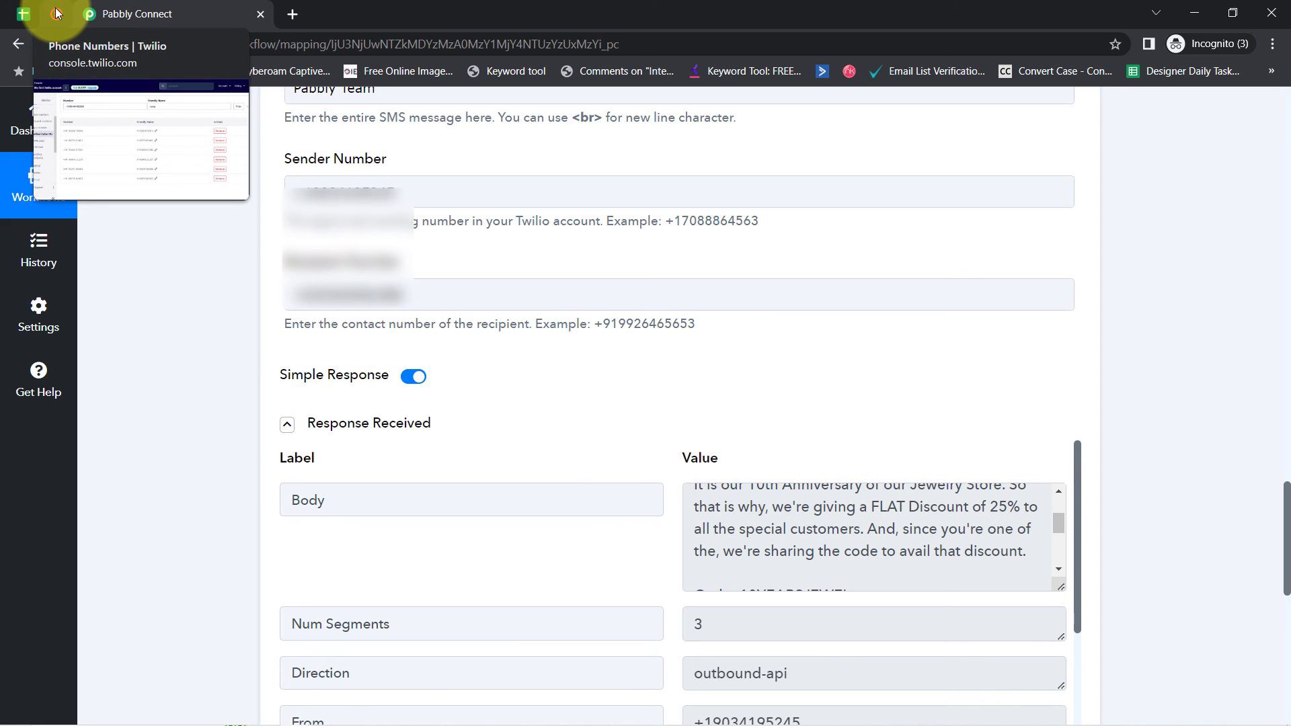
click(56, 13)
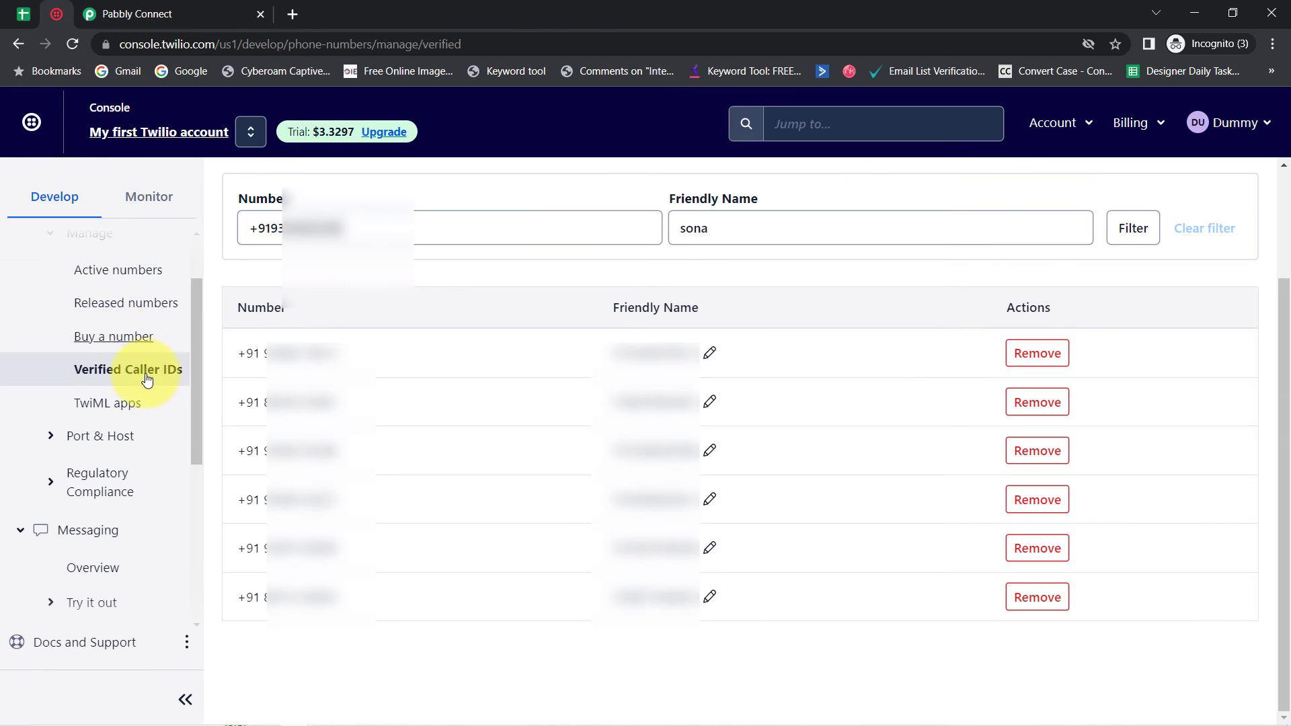
scroll(86, 288, up, 2)
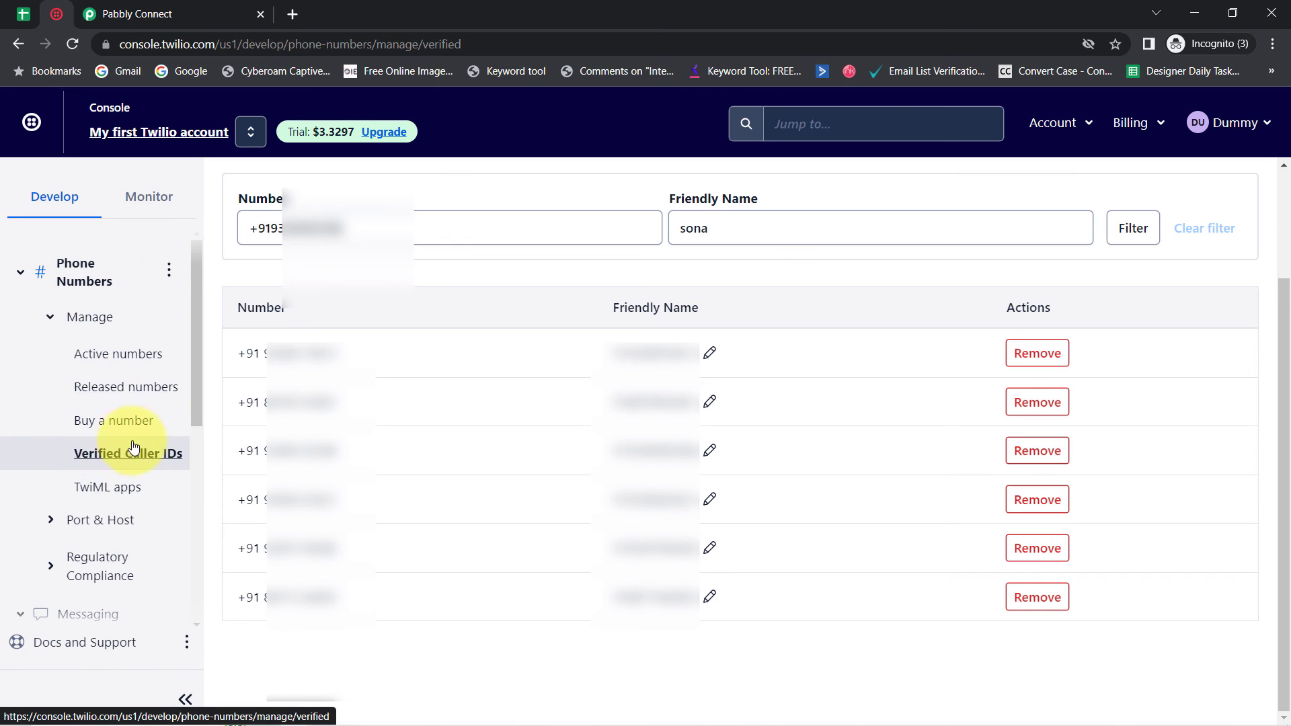
click(51, 322)
click(24, 277)
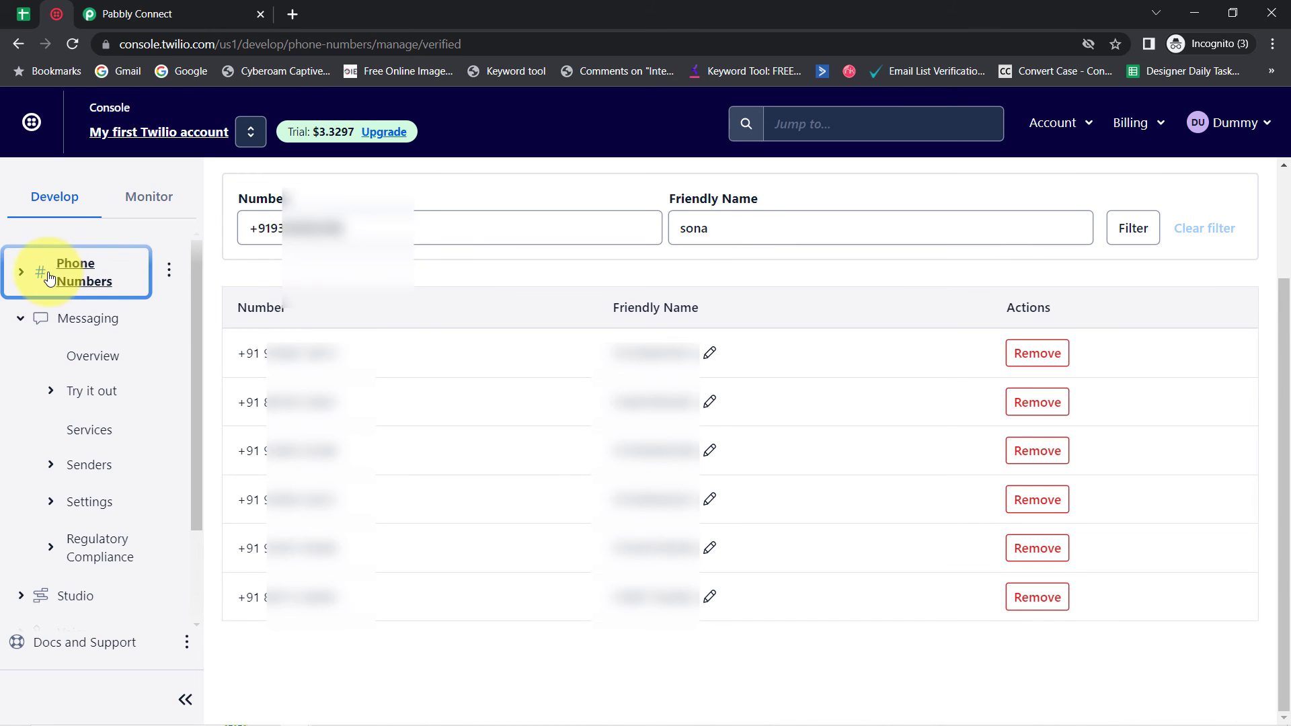
click(22, 278)
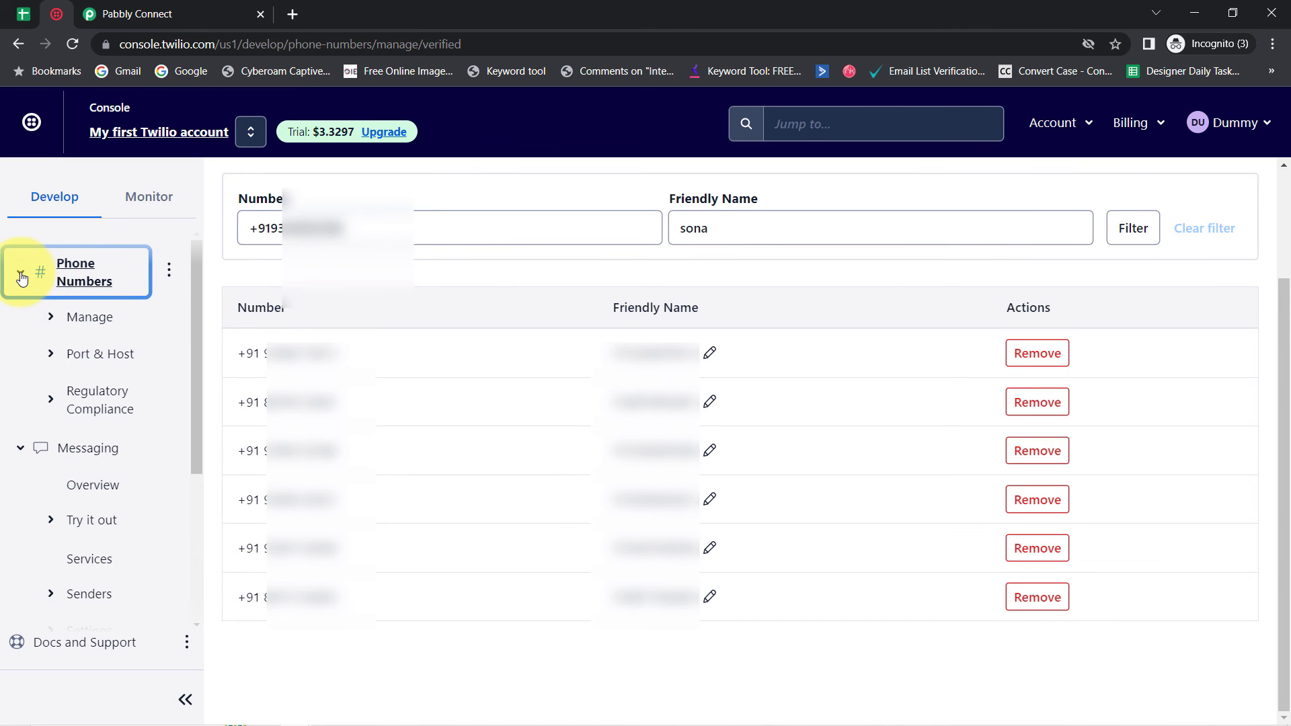
click(53, 322)
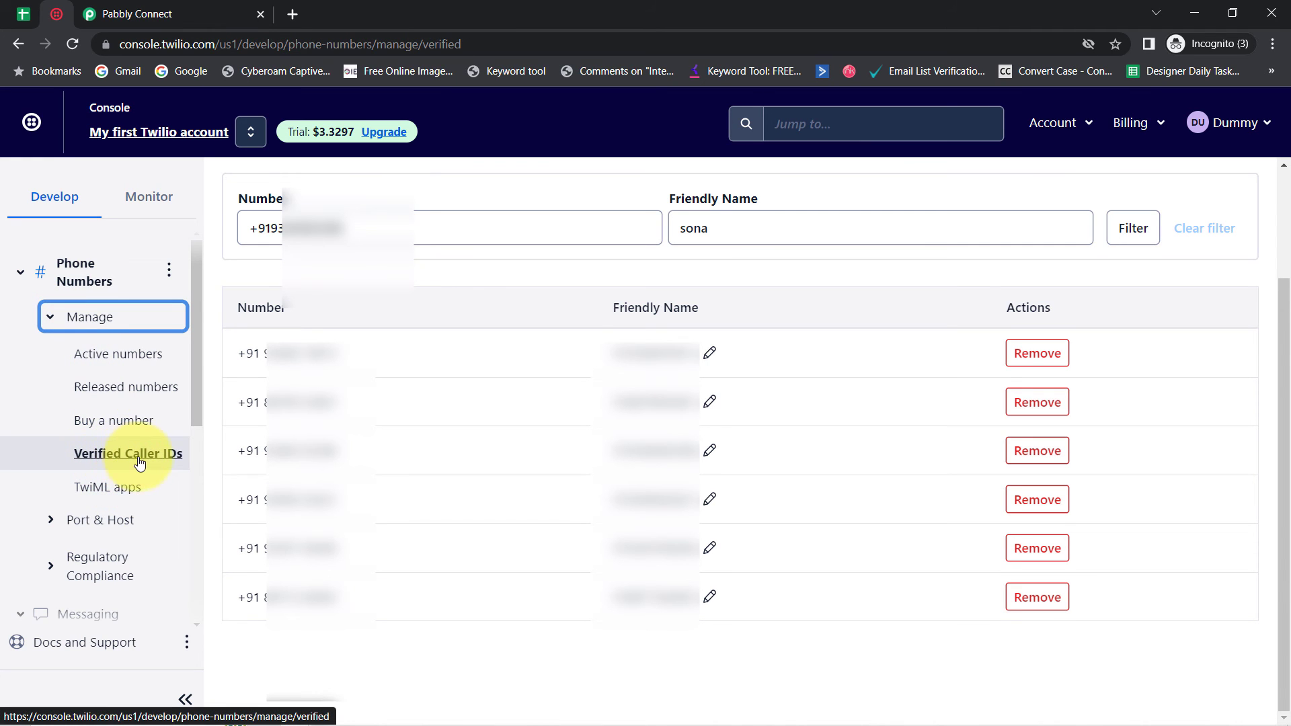
scroll(1152, 168, up, 2)
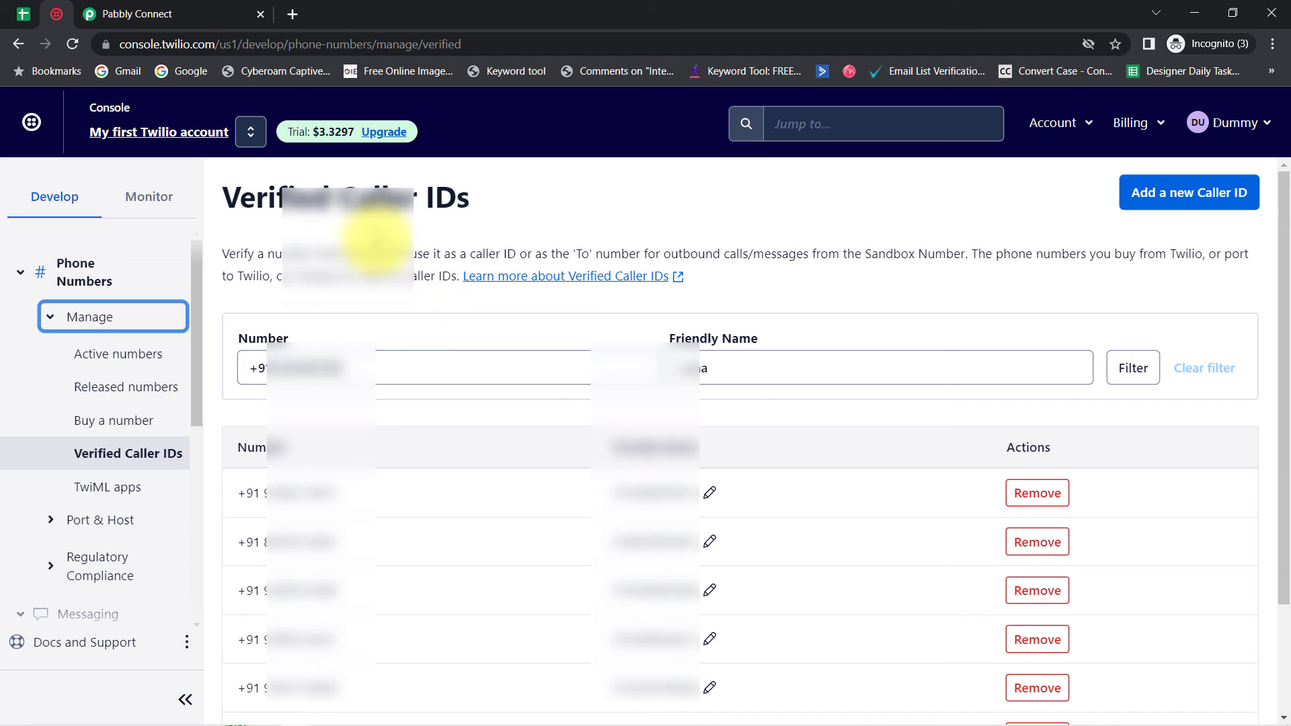
click(125, 13)
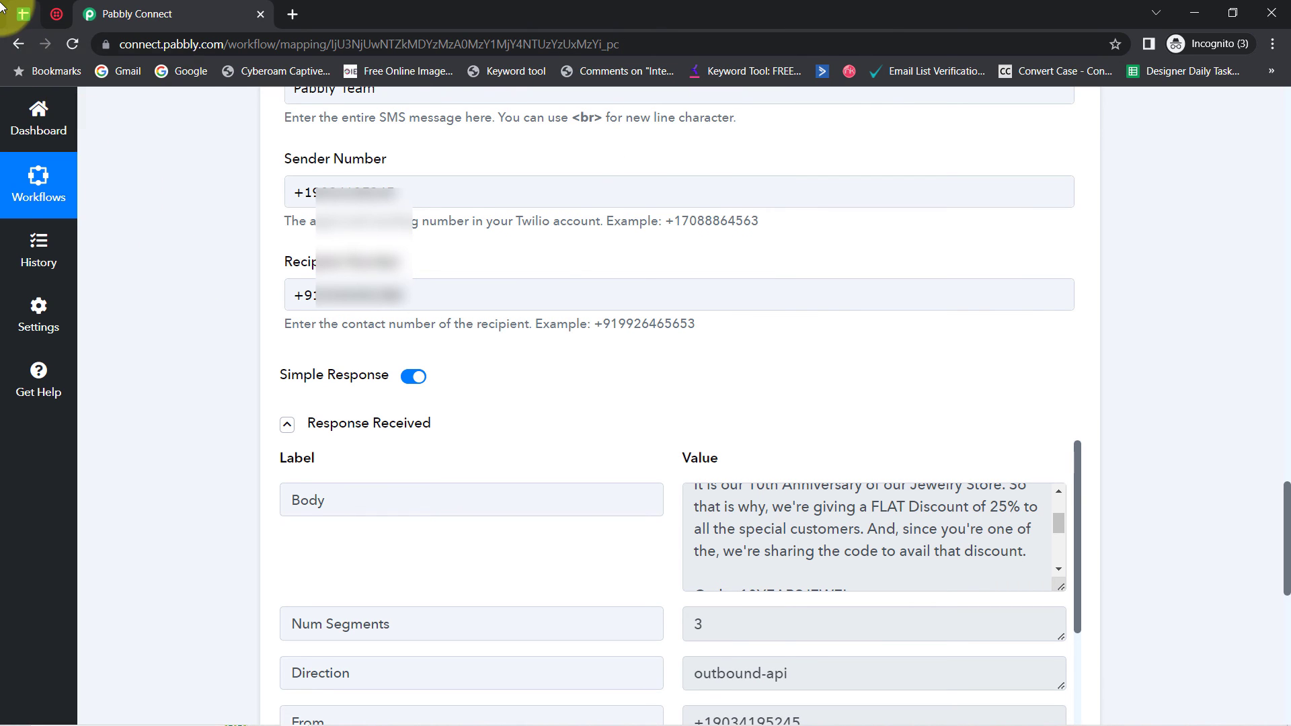
- Collapse the Google Sheets trigger and Twilio Send SMS steps, then view the Customers Data spreadsheet
scroll(175, 216, up, 15)
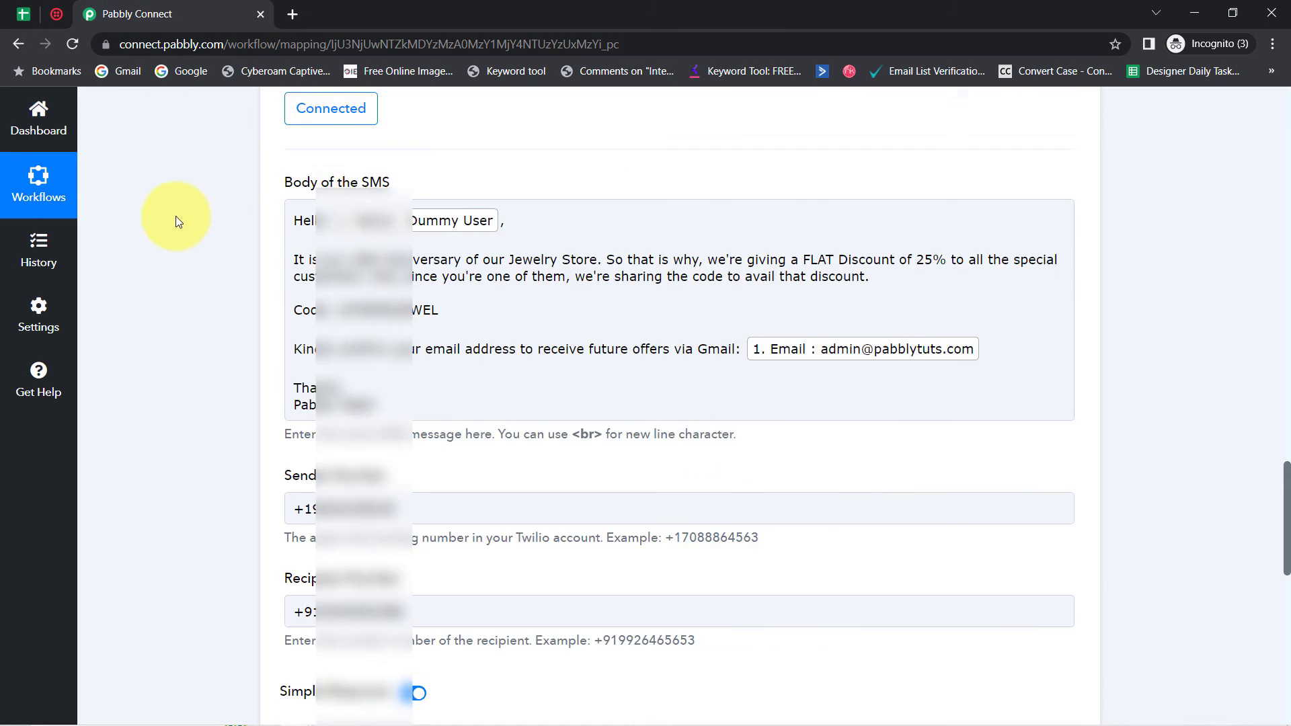
scroll(199, 264, up, 15)
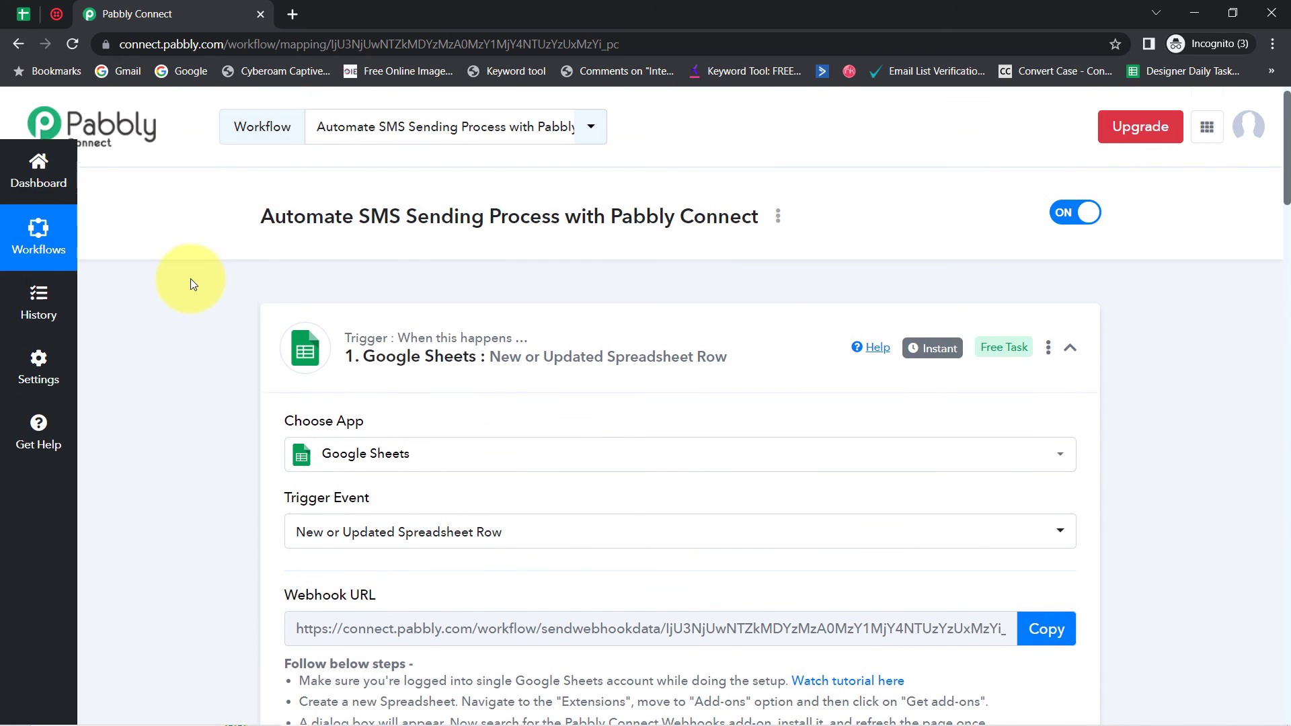
click(431, 346)
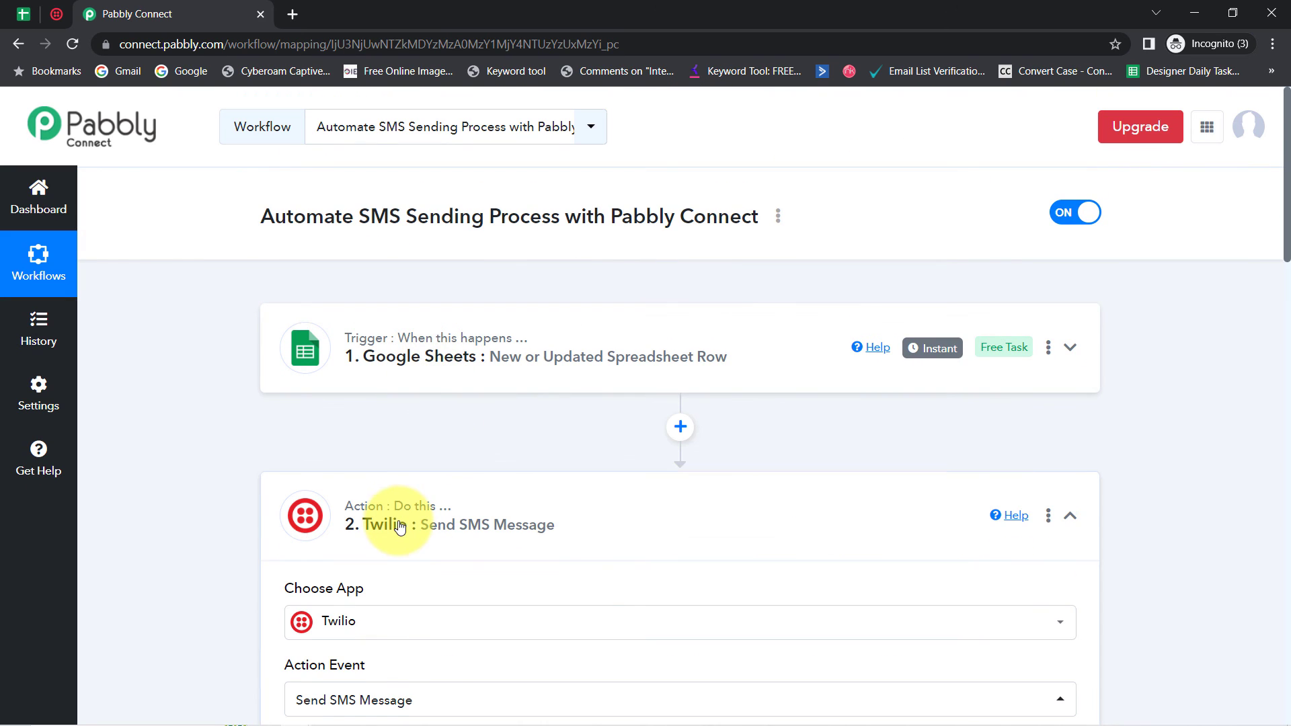
click(376, 522)
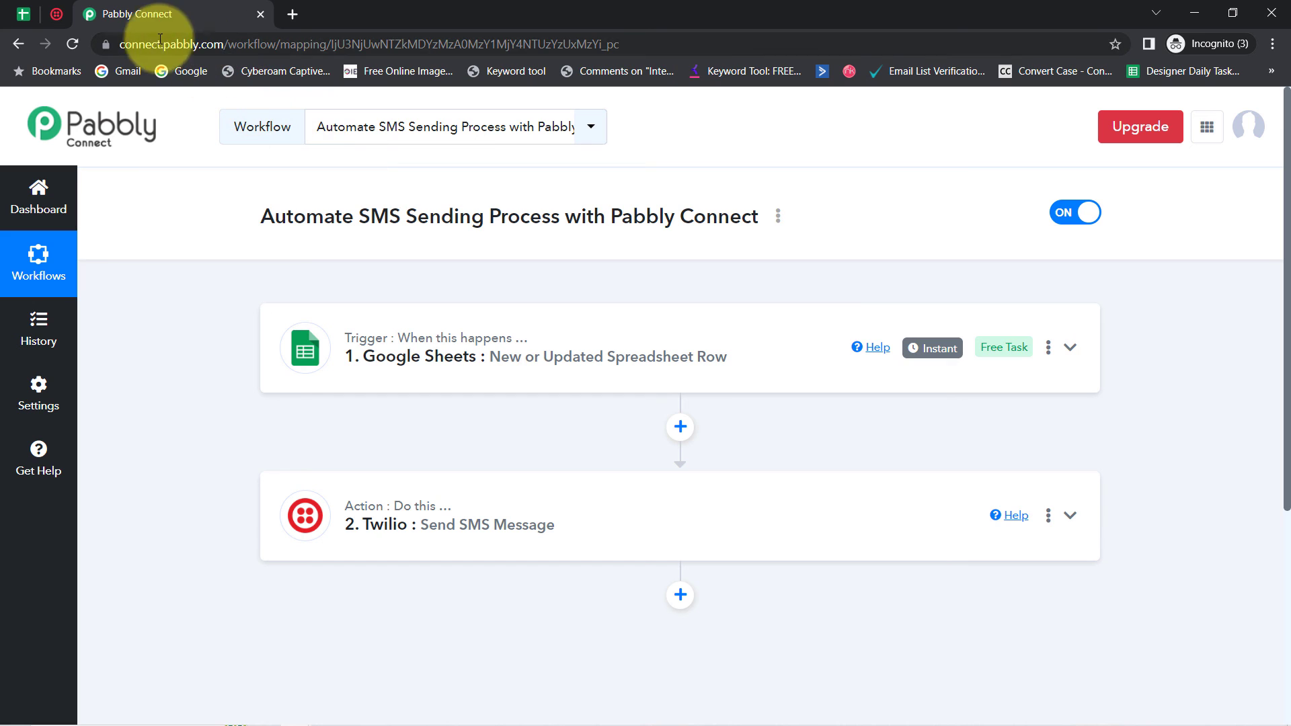
click(24, 15)
scroll(244, 466, down, 5)
scroll(263, 428, up, 3)
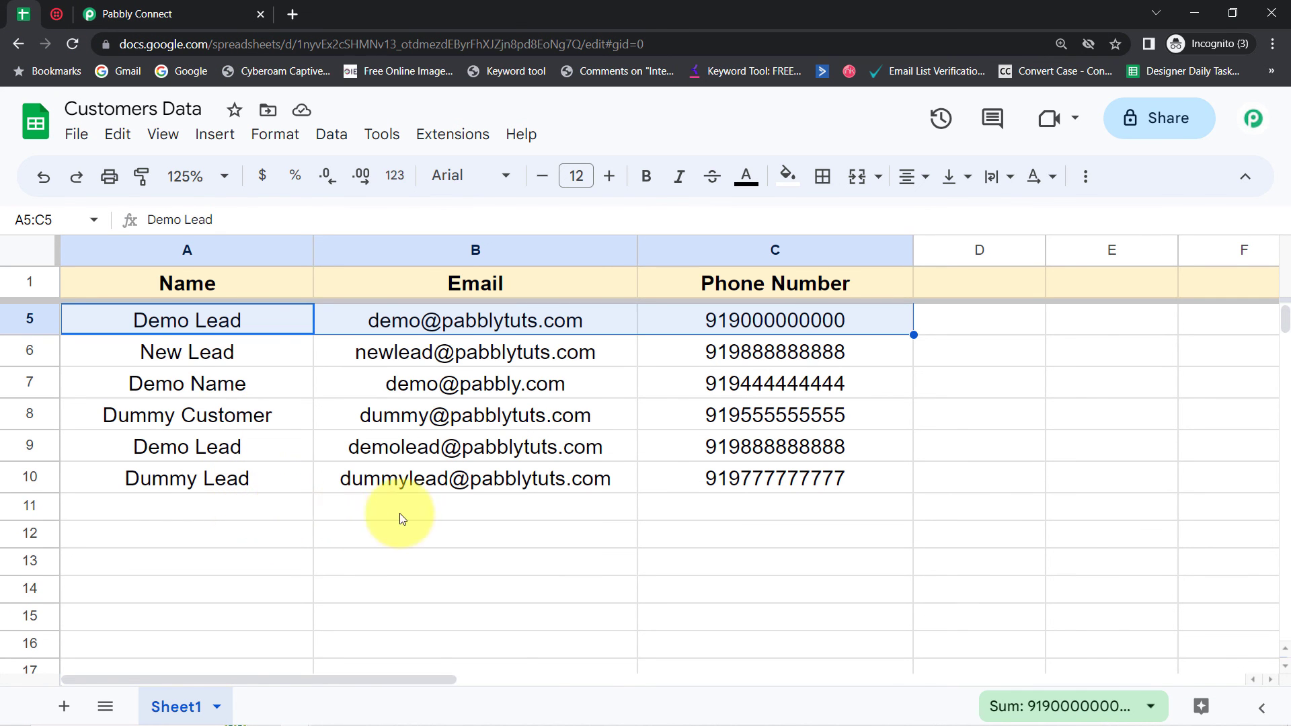
drag(289, 509, 826, 514)
click(713, 538)
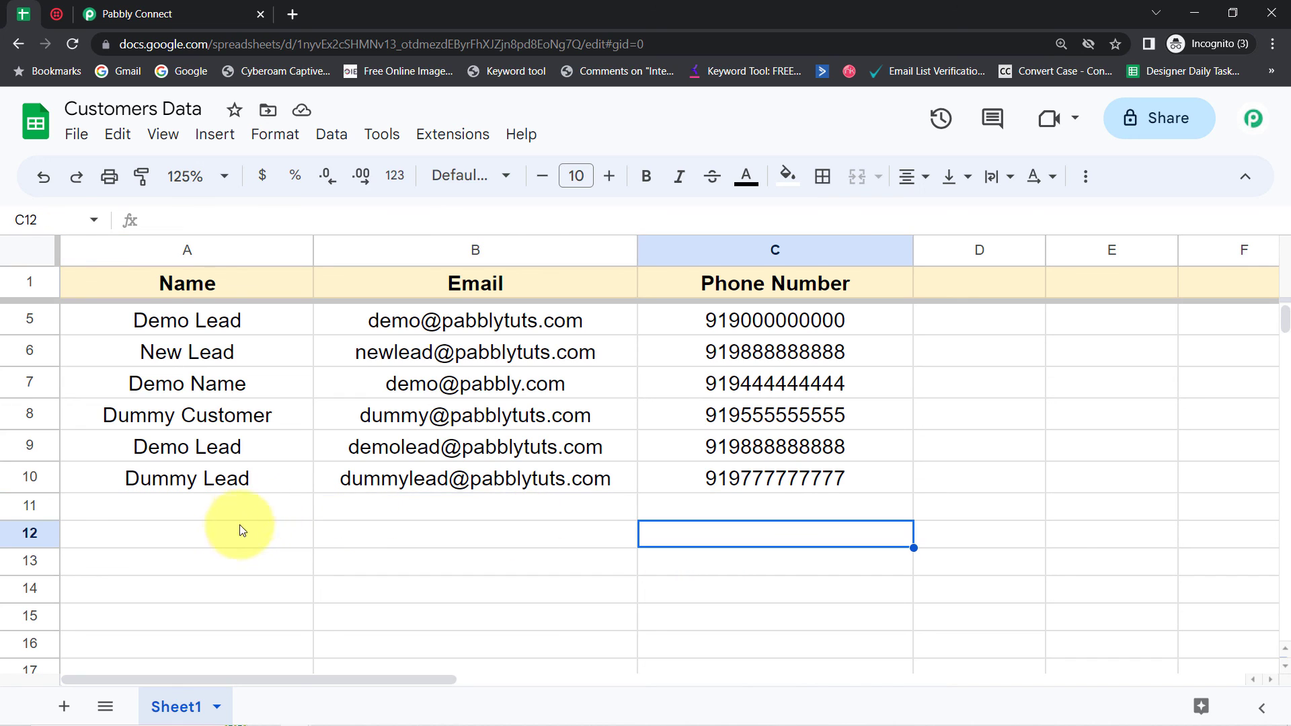
drag(253, 536, 738, 536)
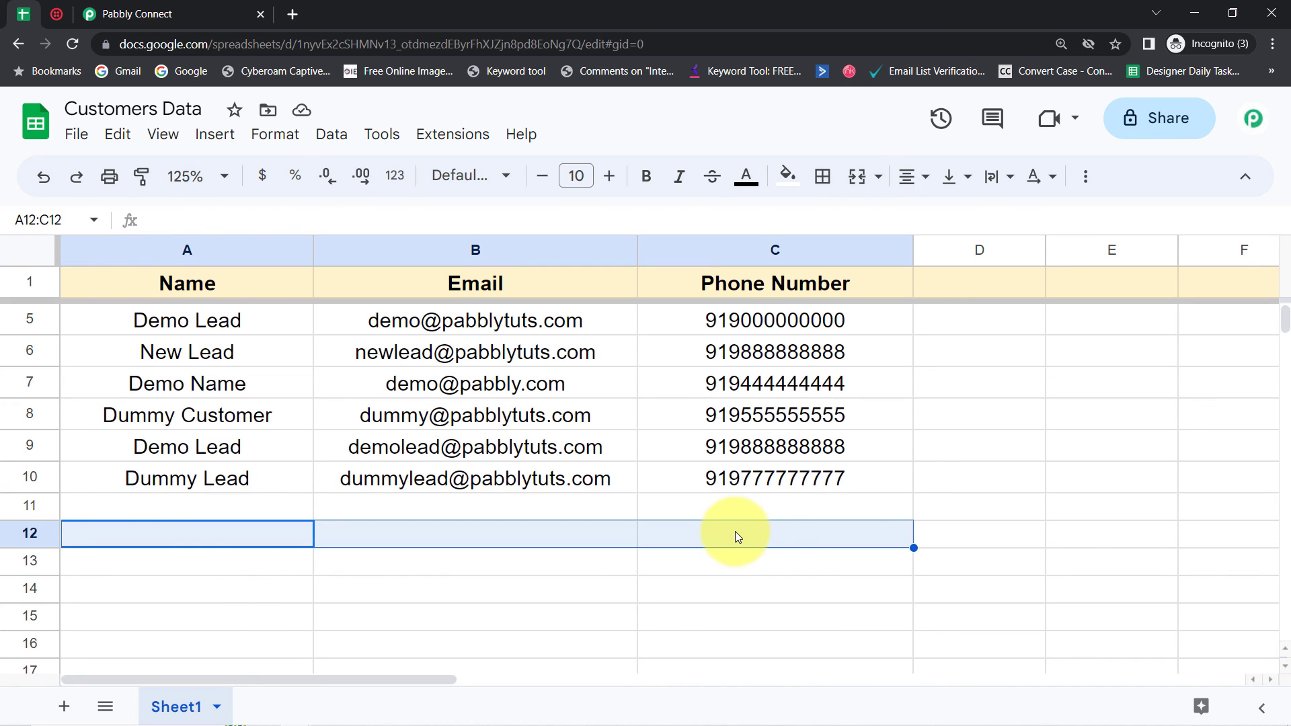
scroll(583, 463, down, 2)
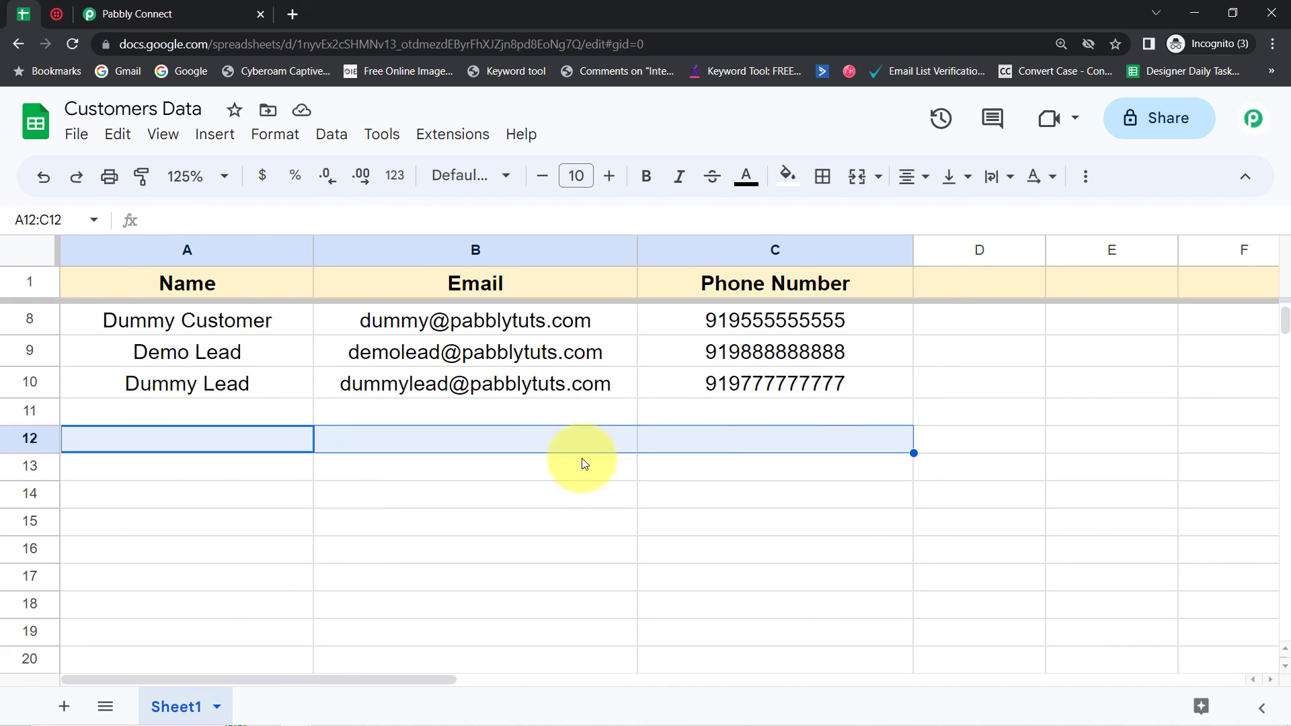
click(455, 136)
mouse_move(635, 410)
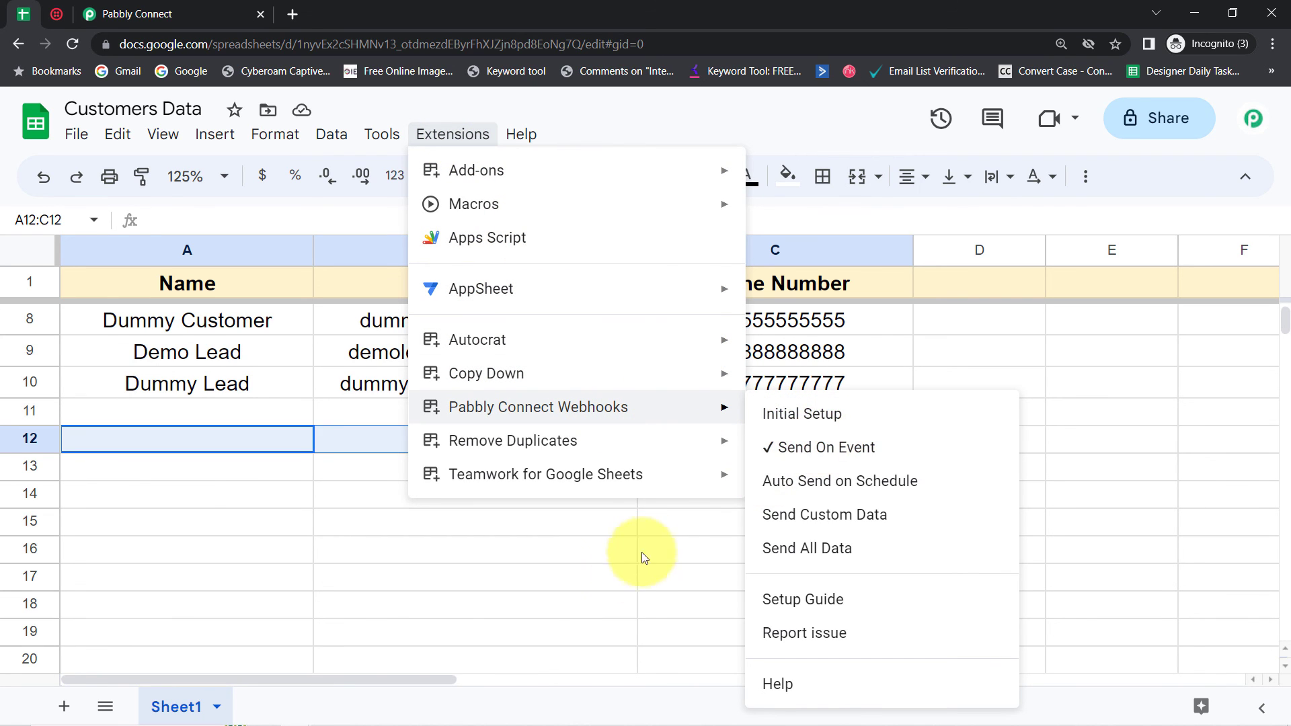
click(622, 580)
click(28, 411)
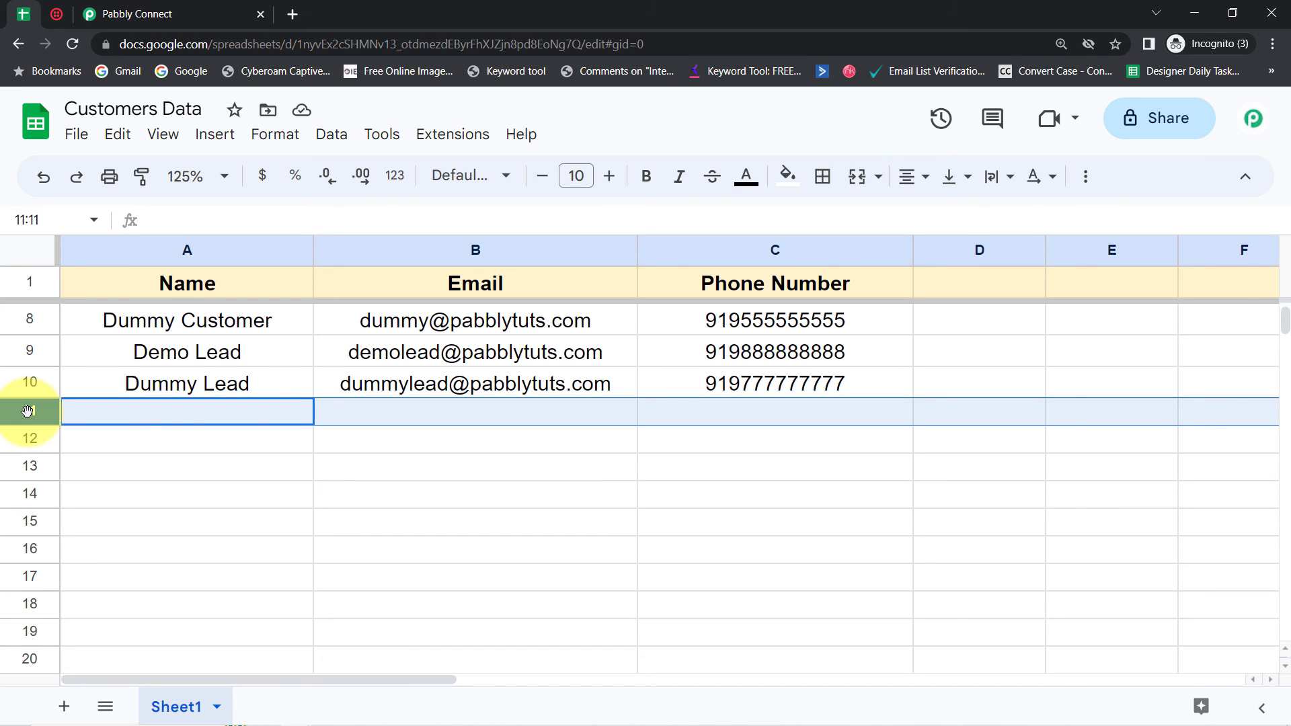
scroll(169, 465, up, 3)
click(39, 256)
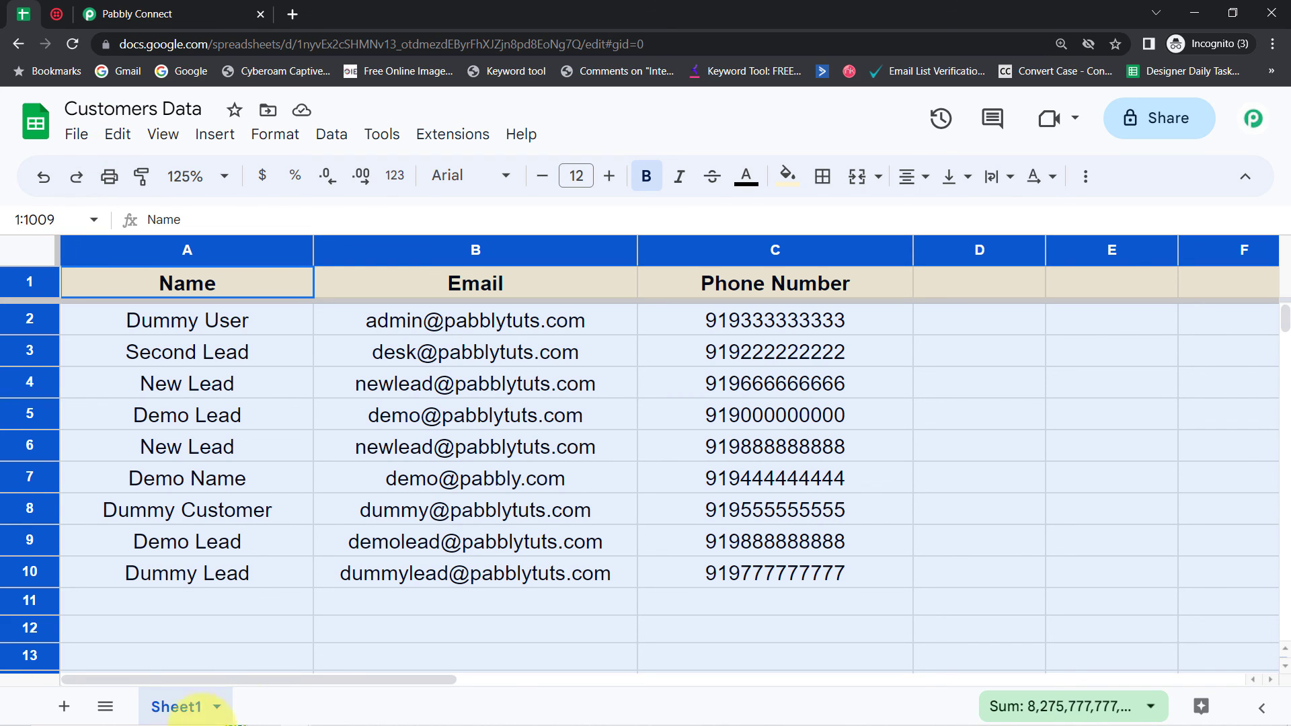
- From cell B6, check the Pabbly Connect Webhooks extension options, then go back to the Pabbly Connect workflow
click(381, 440)
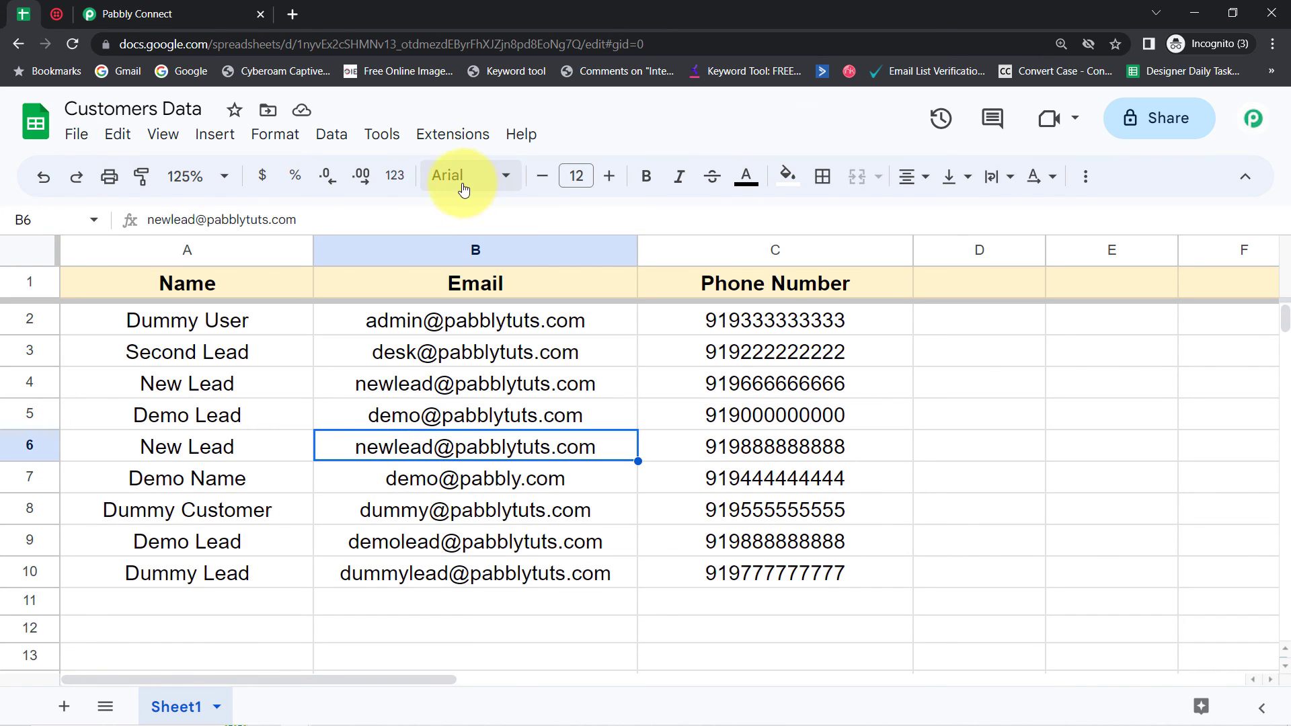
click(449, 133)
mouse_move(591, 412)
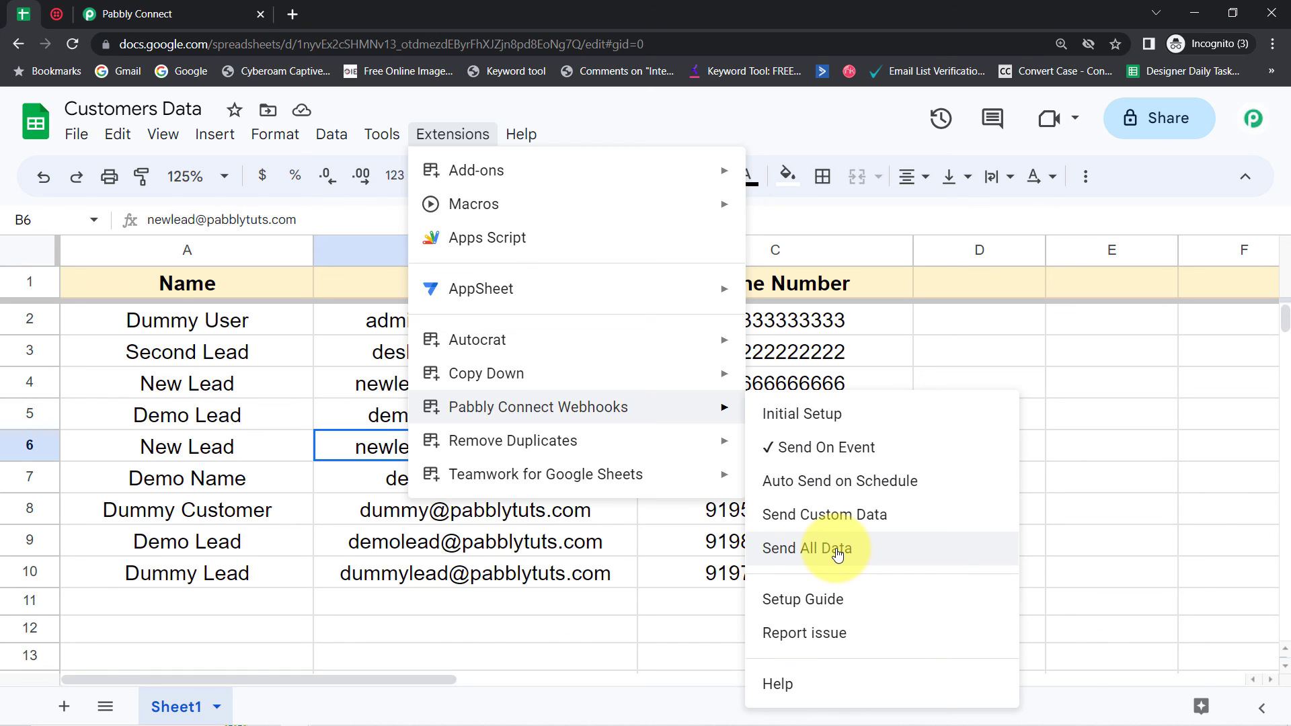
click(216, 386)
click(177, 10)
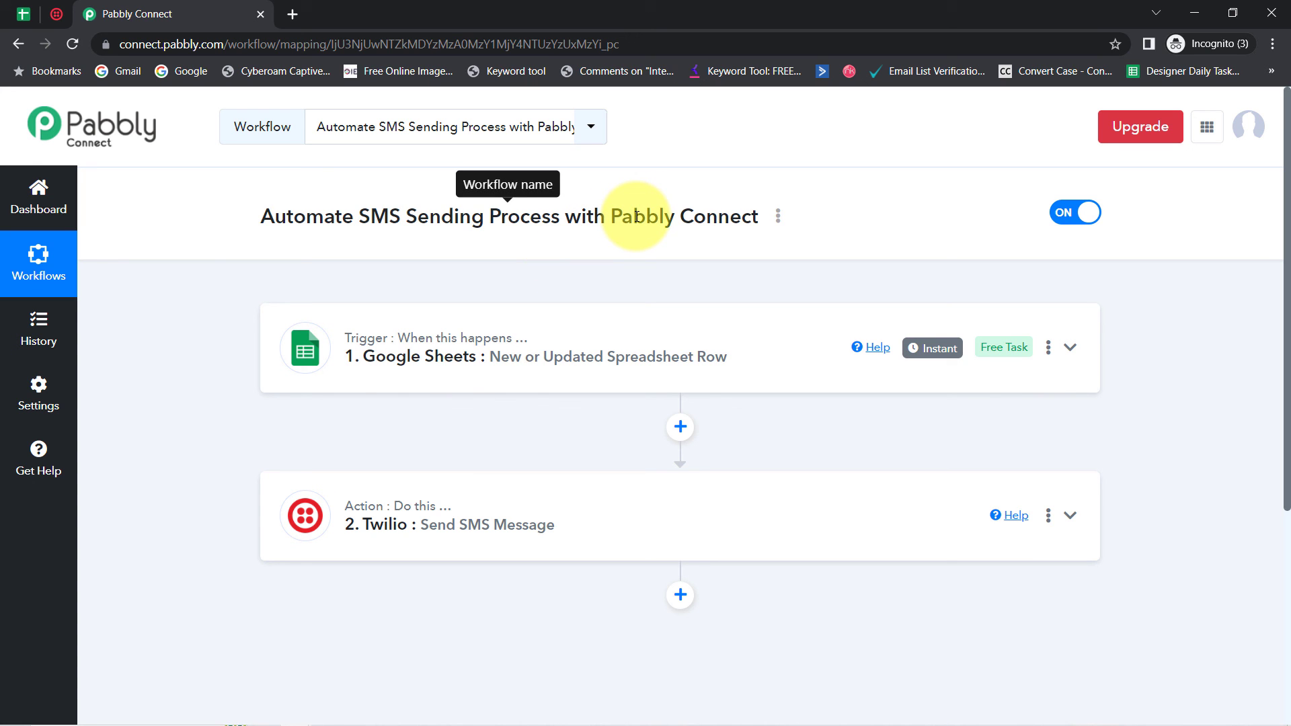
- Return to the Customers Data sheet, glance at the Extensions menu, and select cell A5
click(23, 13)
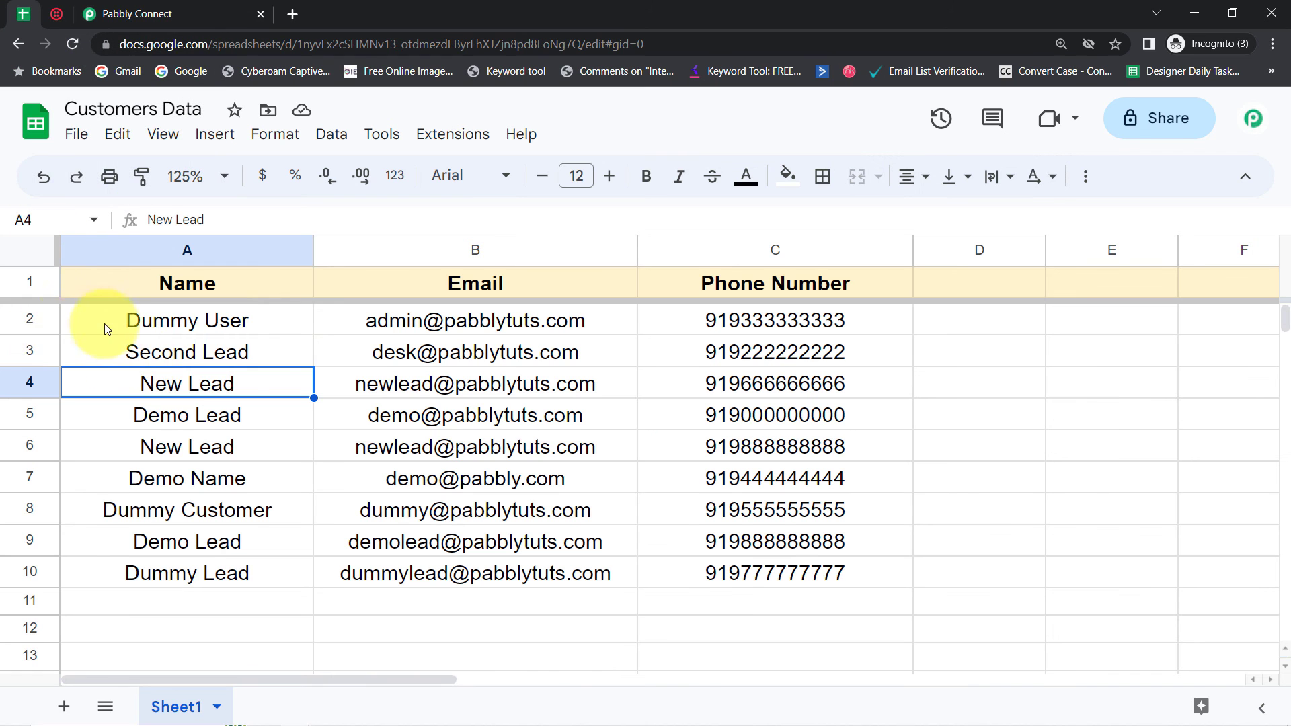
click(445, 135)
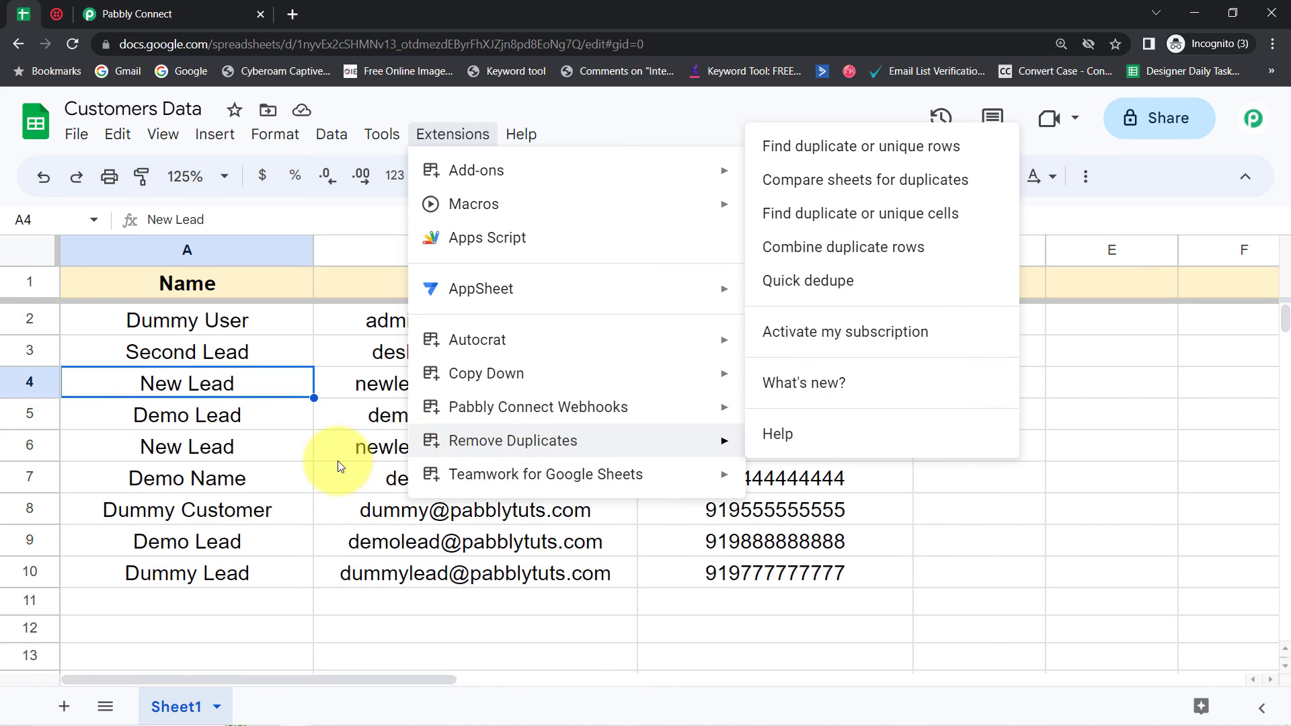
click(236, 425)
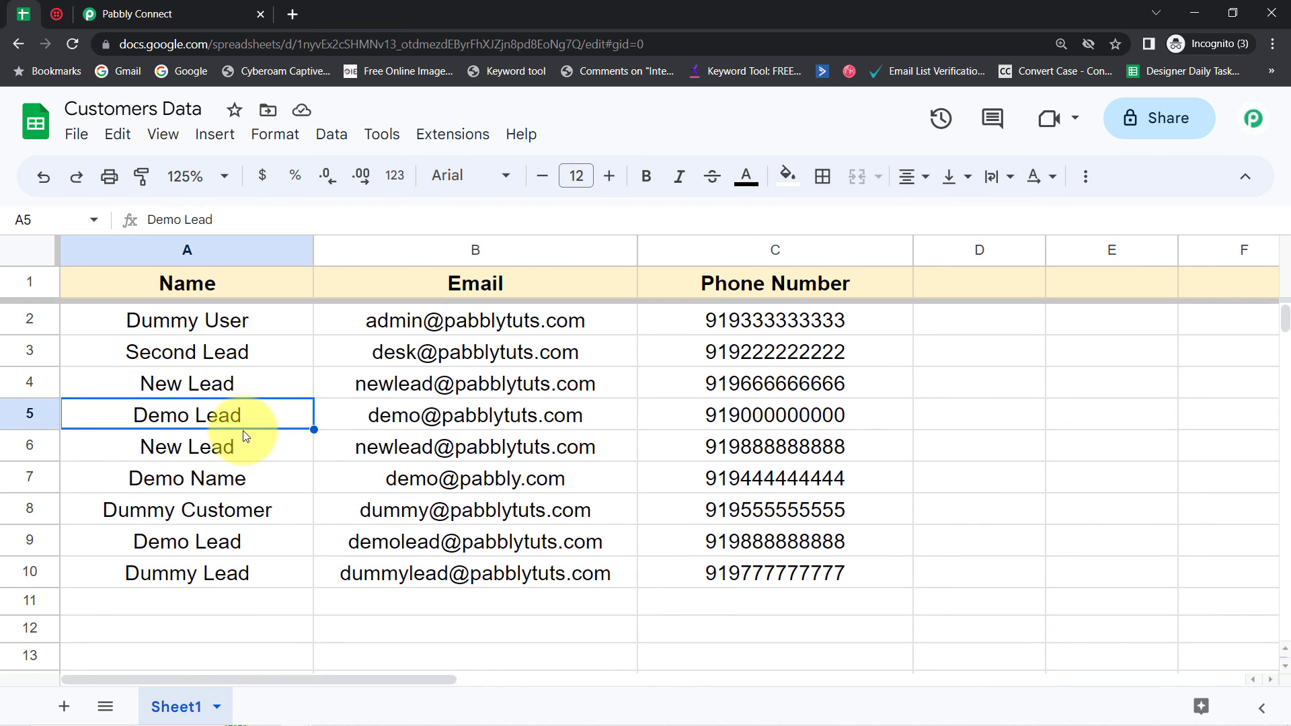